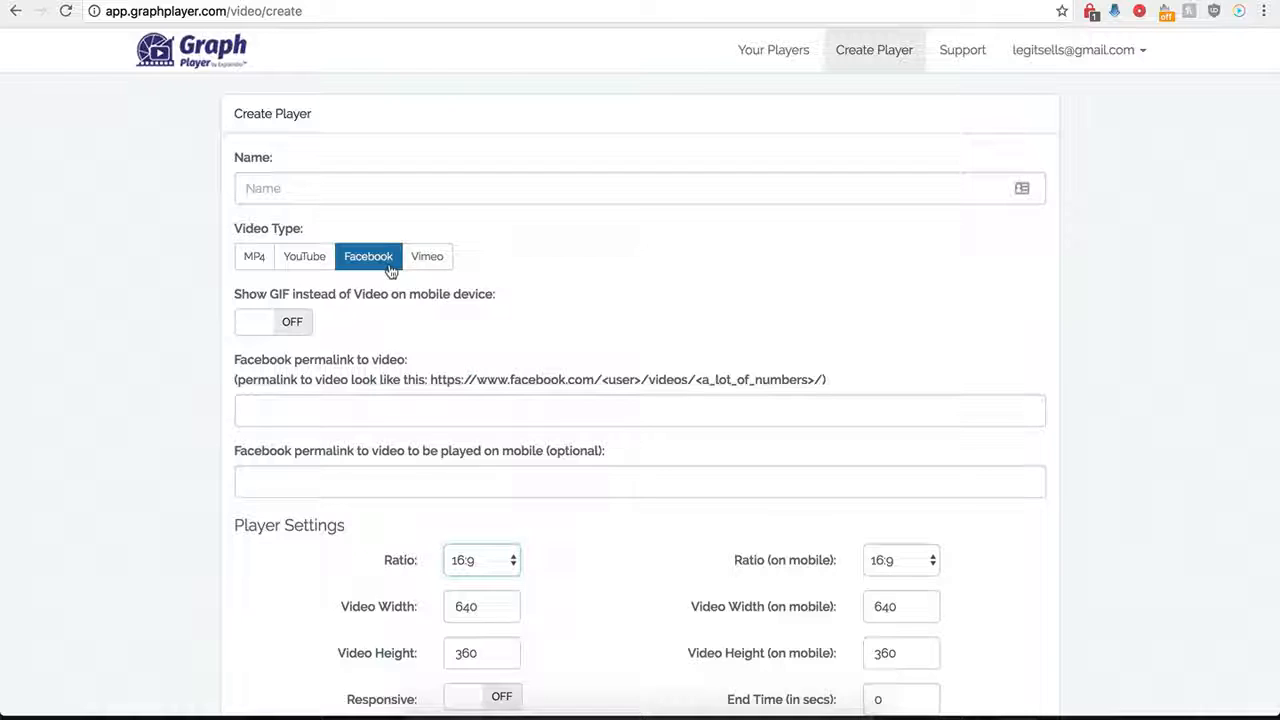
Name the new player "Demo Name" and choose Facebook as its video type
scroll(225, 436, down, 1)
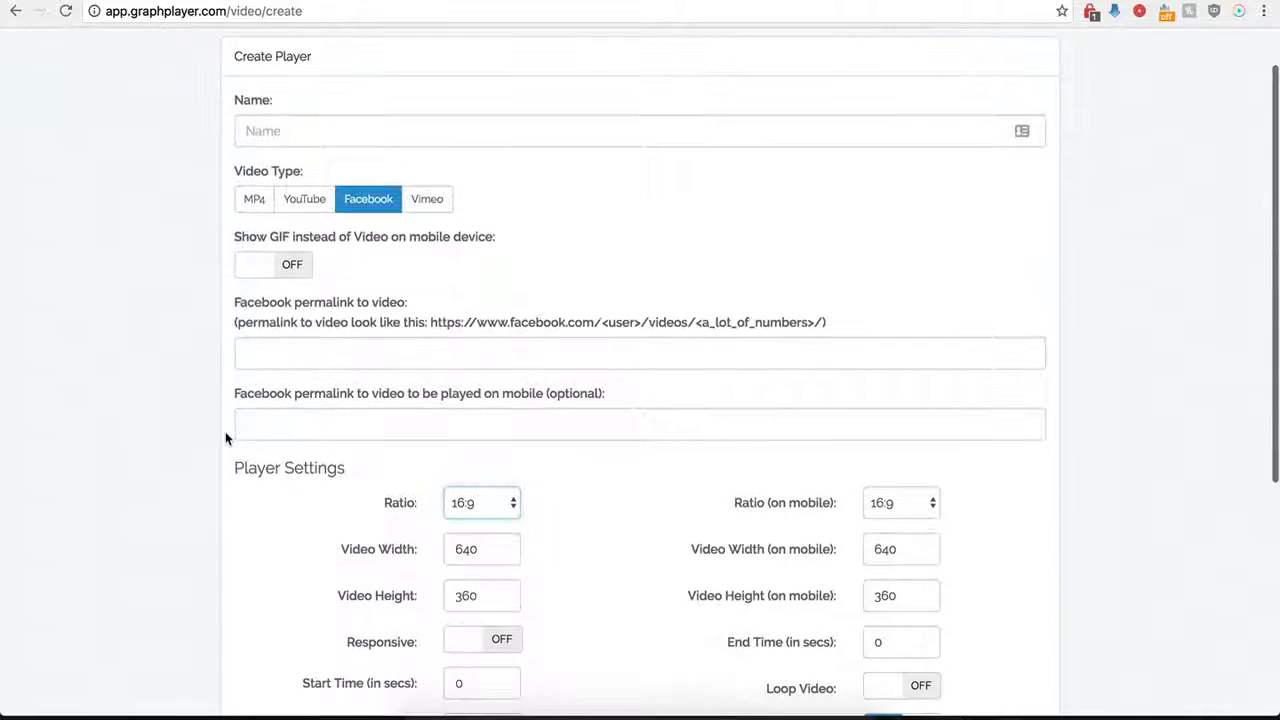
click(347, 131)
text(Demo Name)
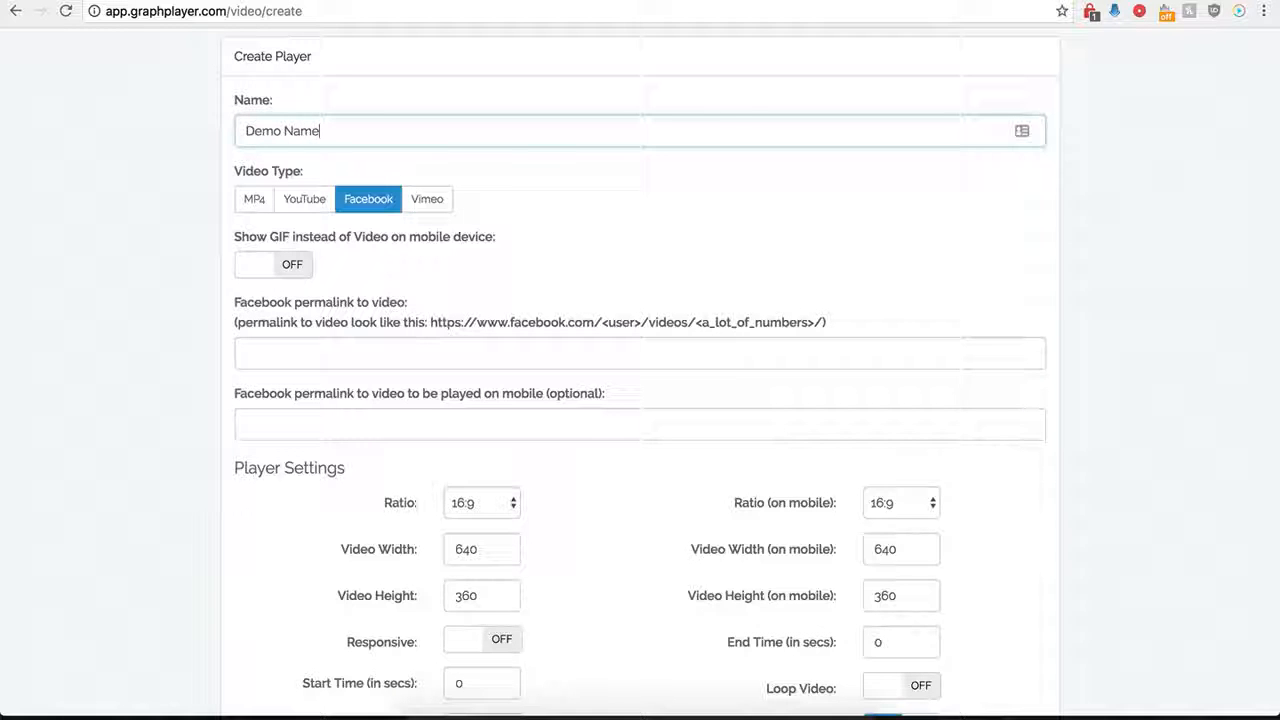
click(366, 215)
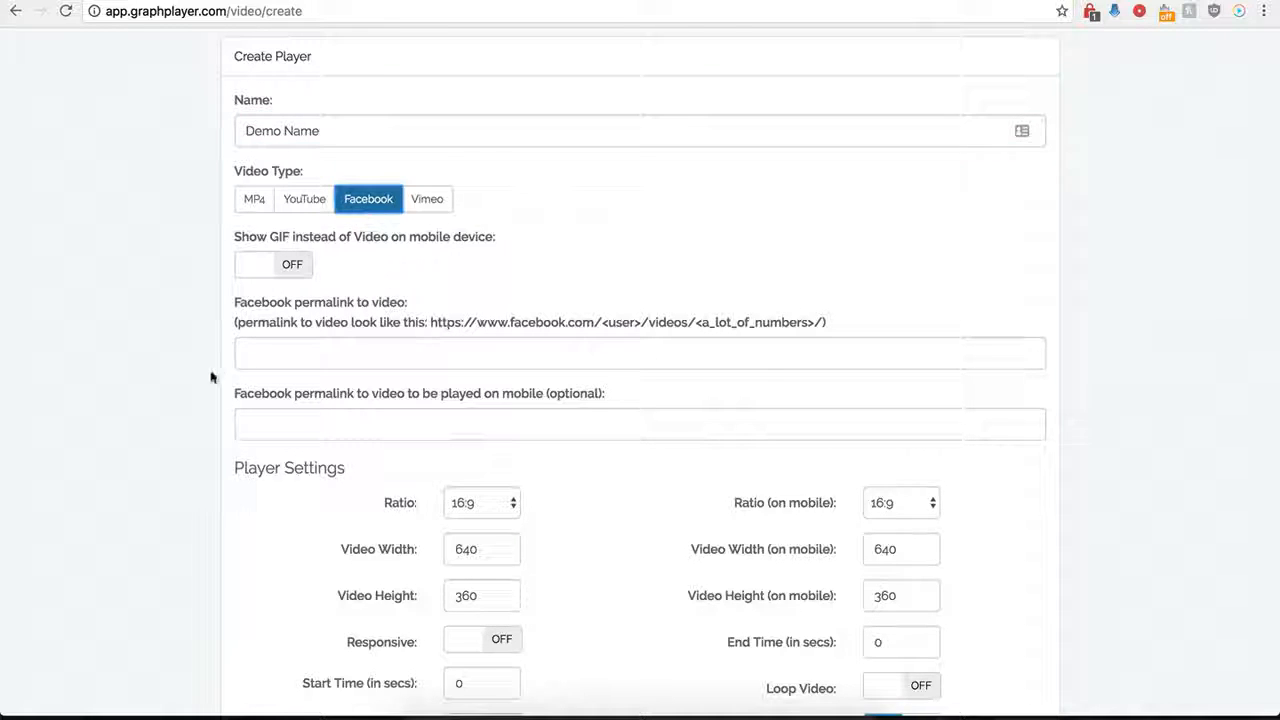
Copy the address of the INSIDER dessert "Creative Cakes" video from Facebook into the player's Facebook permalink field
scroll(249, 331, down, 1)
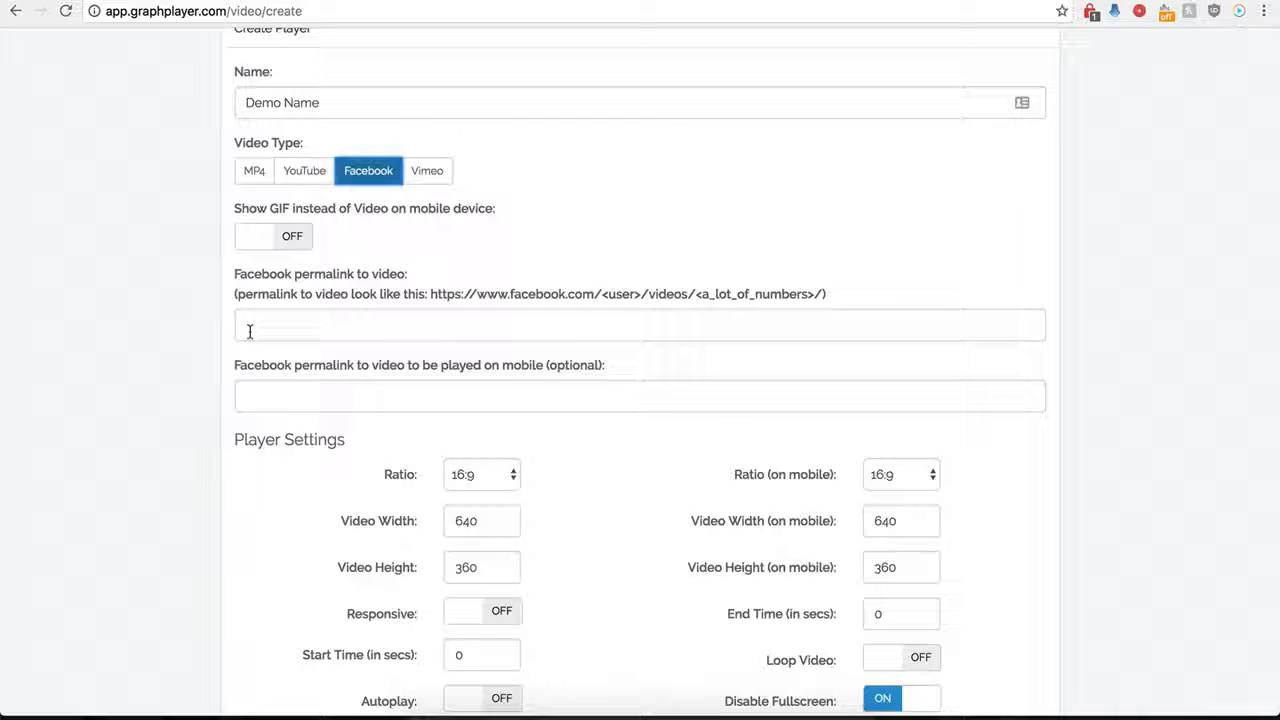
click(277, 323)
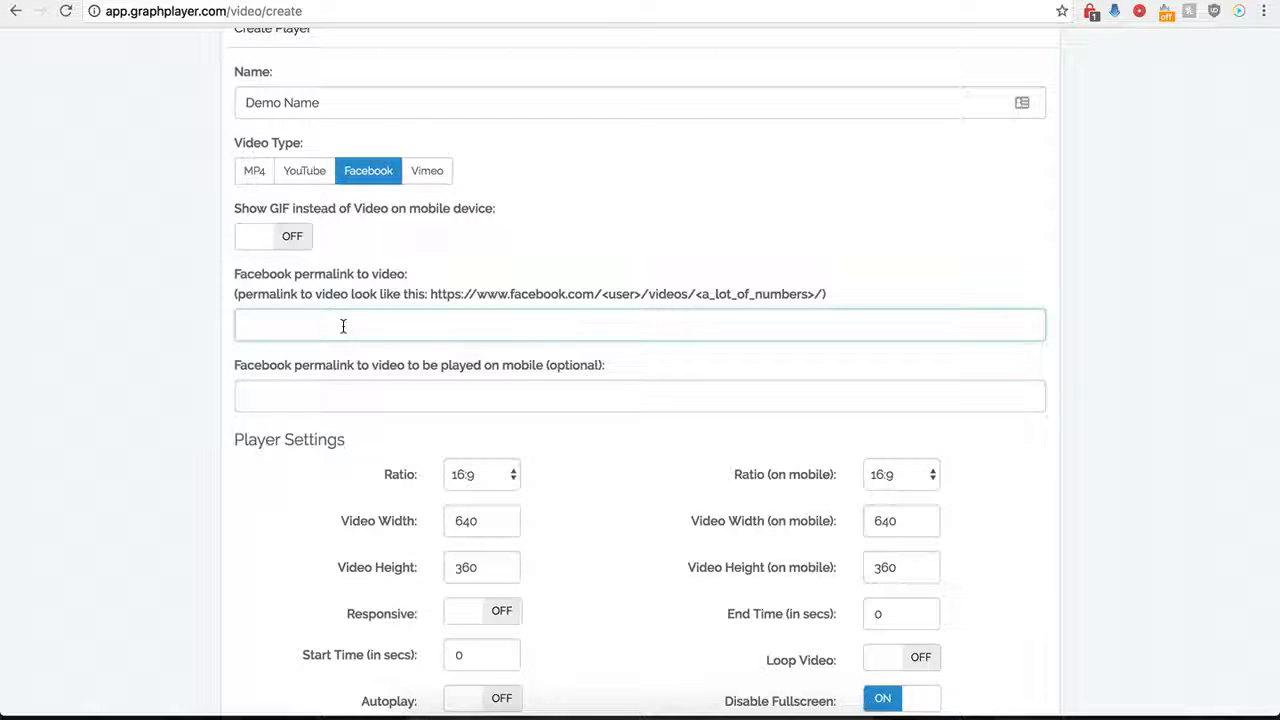
click(520, 1)
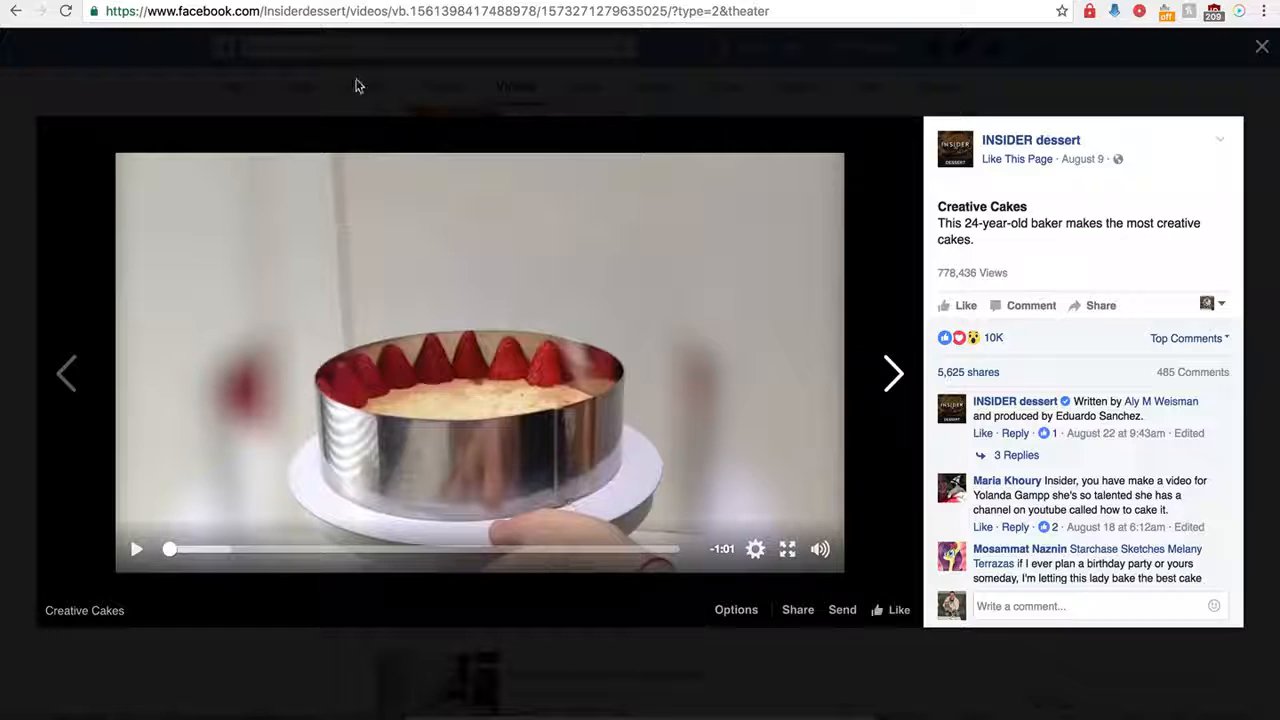
click(375, 12)
key(super+c)
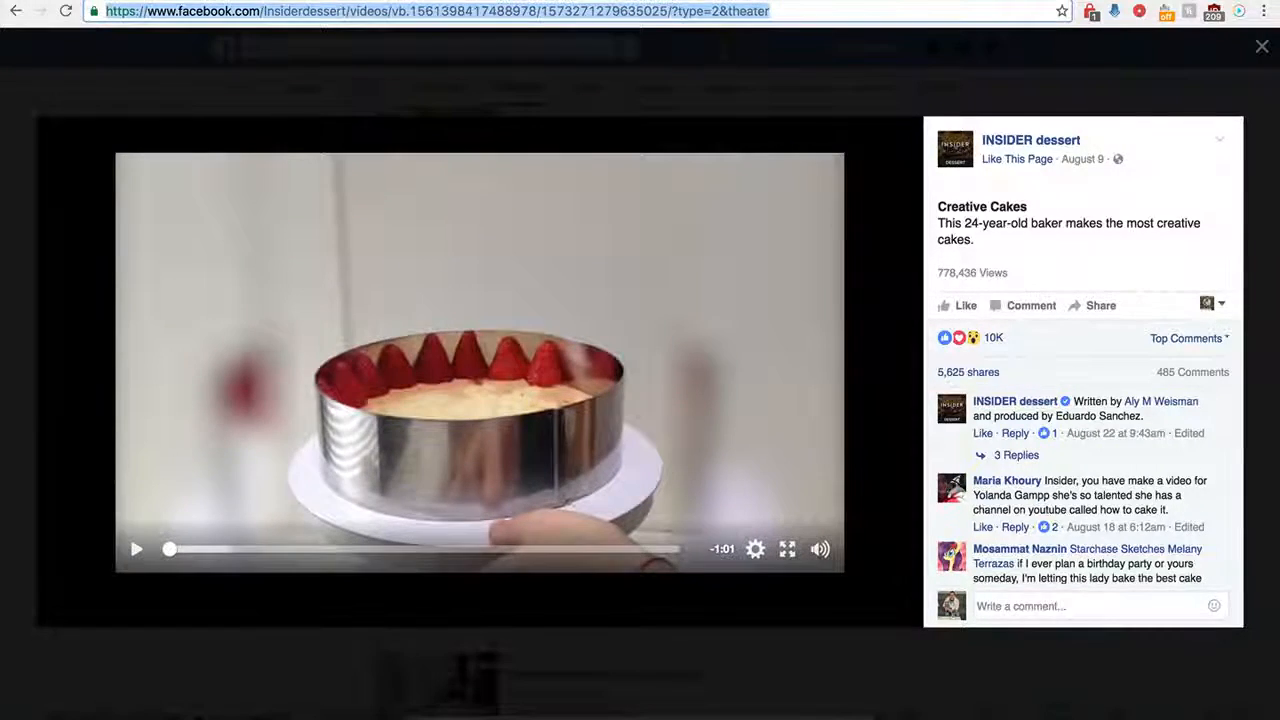
click(335, 0)
key(super+v)
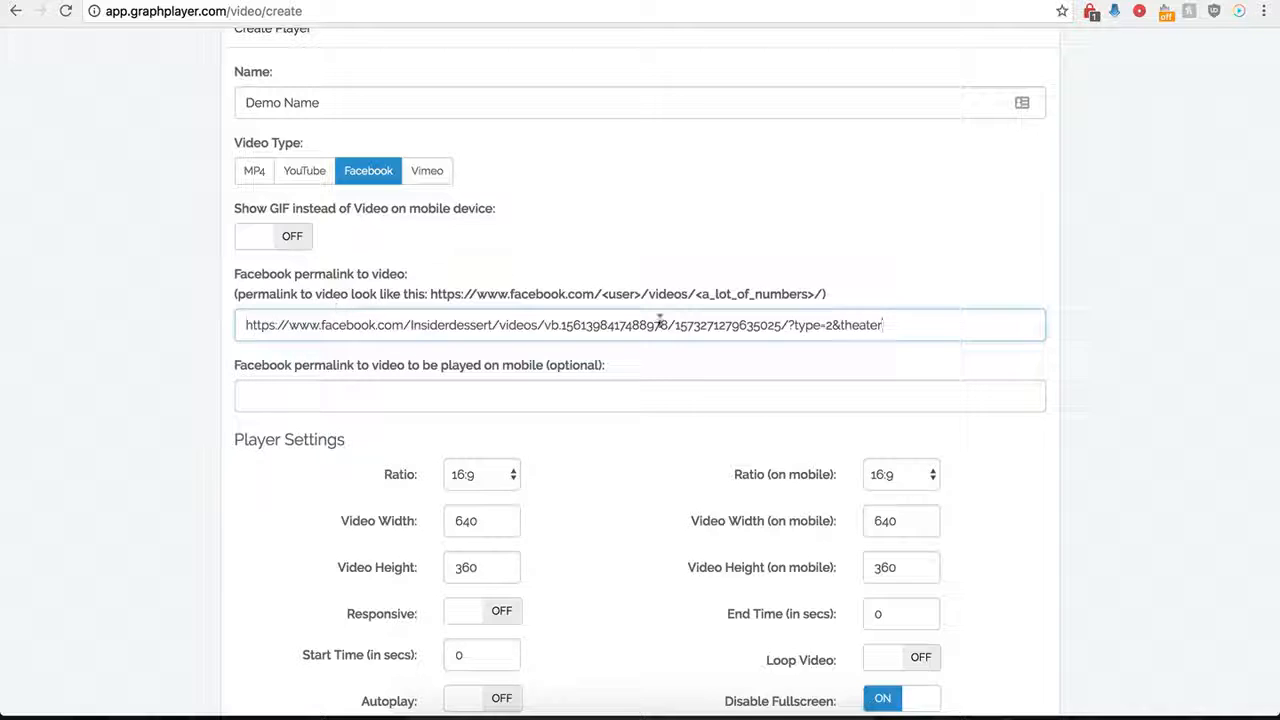
Remove the "?type=2&theater" ending from the pasted Facebook permalink
drag(886, 326, 798, 327)
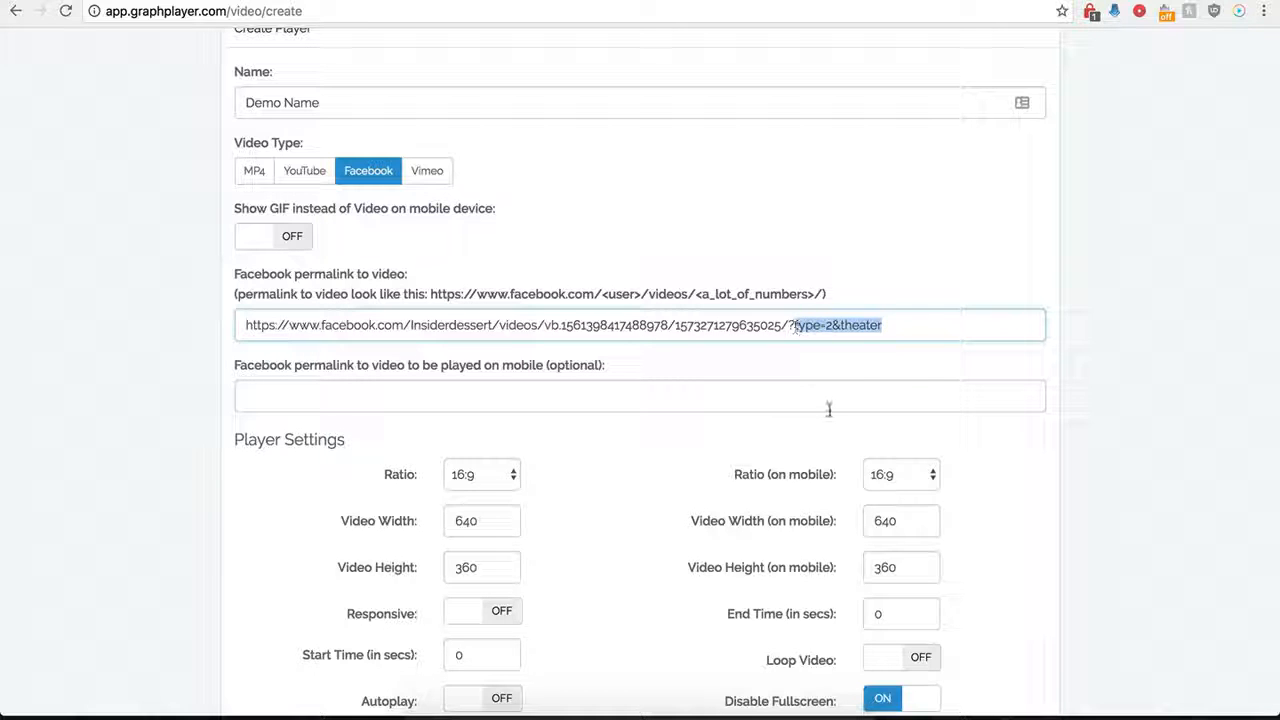
key(BackSpace)
key(BackSpace)
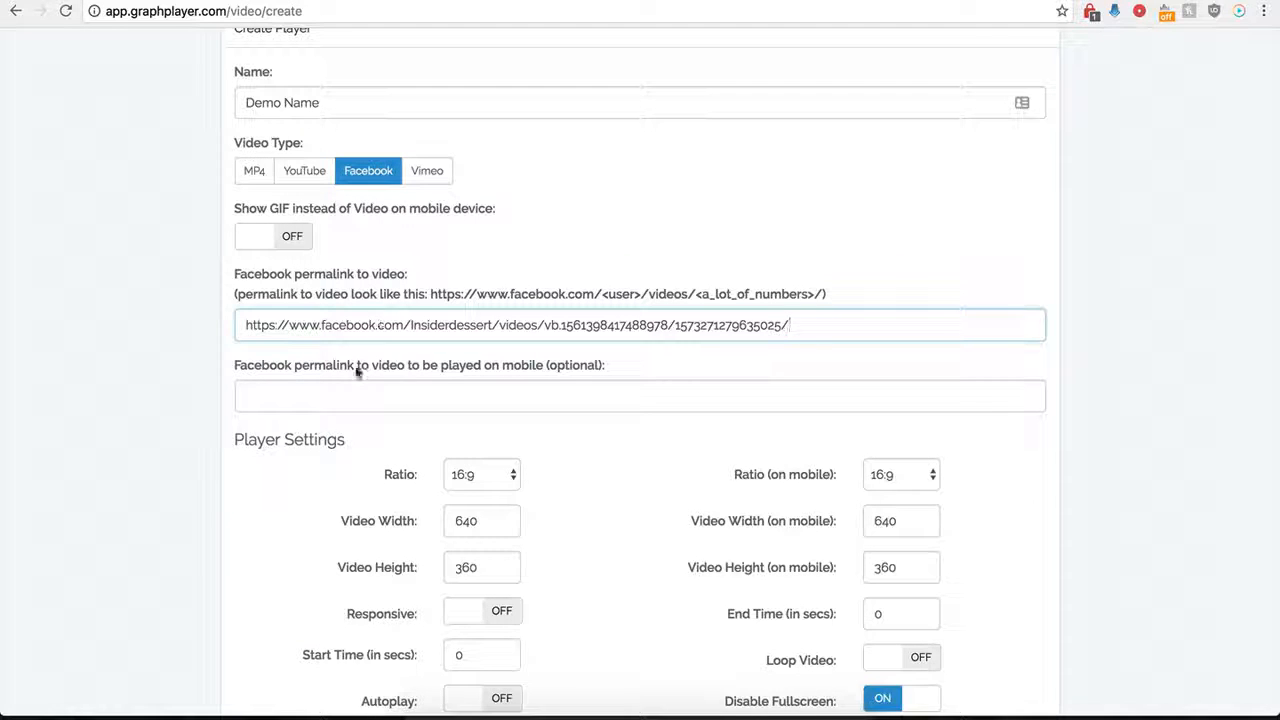
click(318, 398)
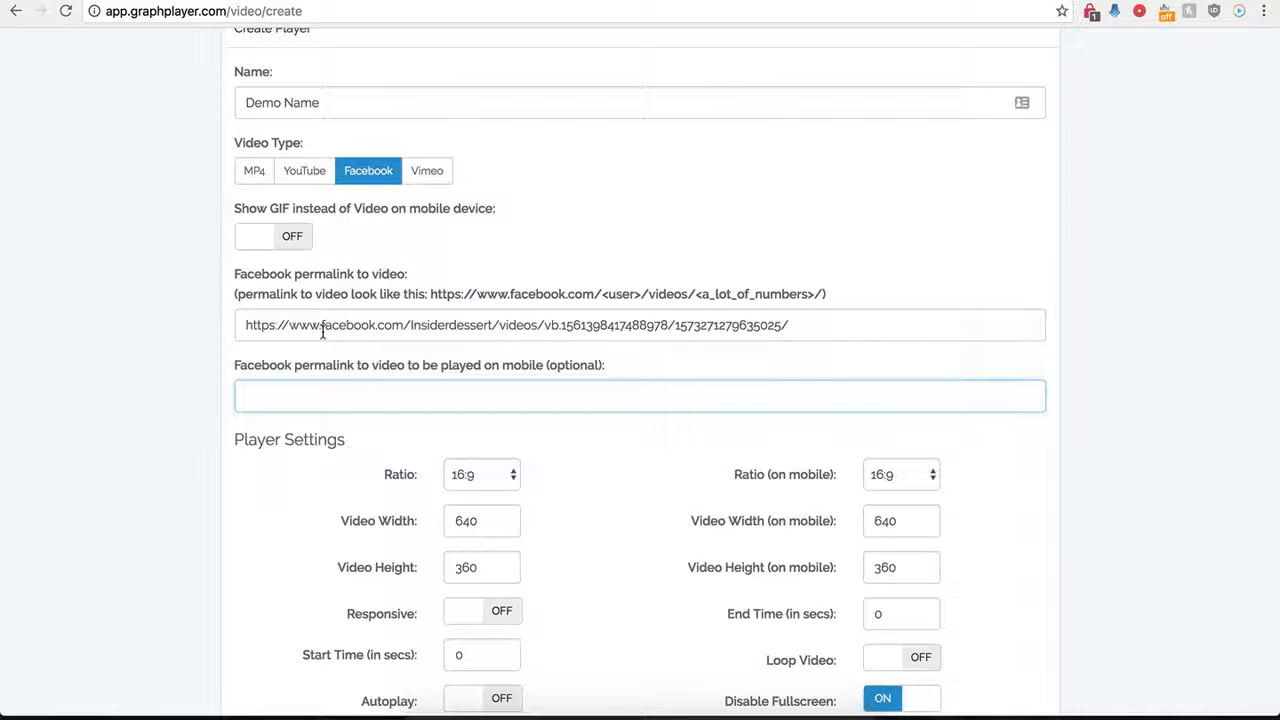
drag(361, 325, 558, 324)
key(Tab)
drag(275, 325, 567, 322)
click(432, 396)
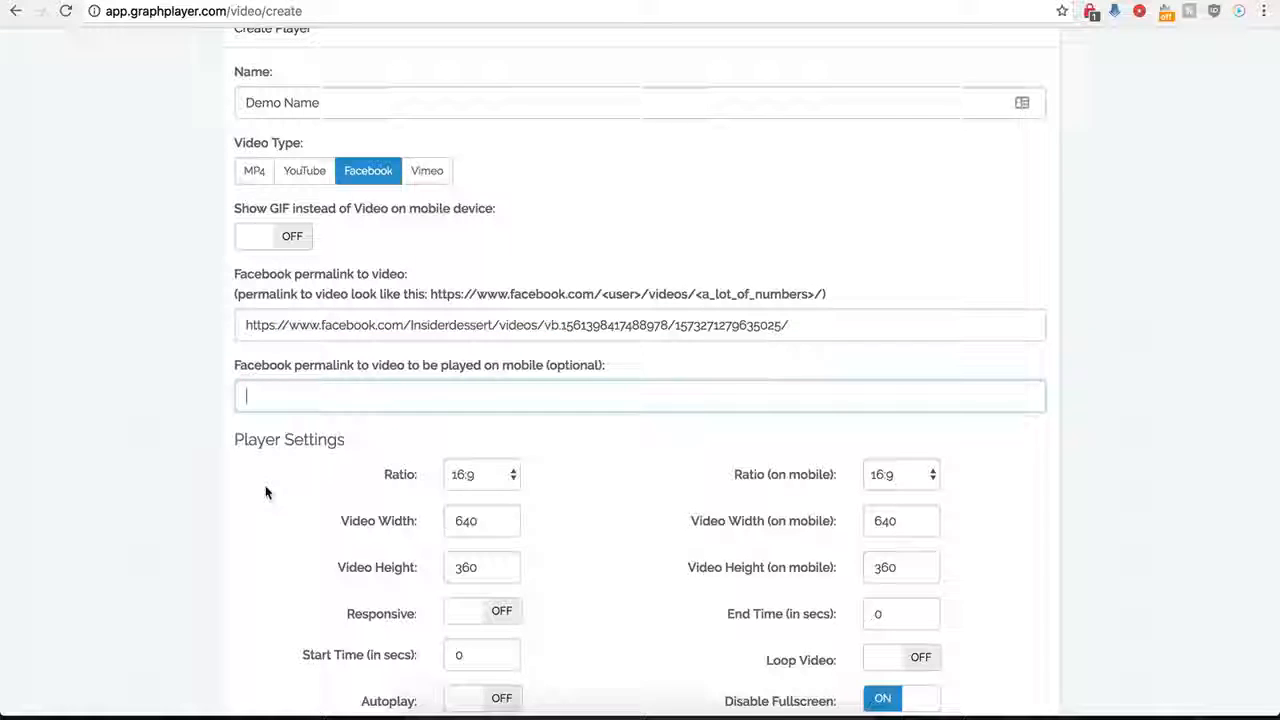
Check the ratio choices for desktop and mobile, keeping 16:9 for both
scroll(265, 480, down, 1)
scroll(266, 491, down, 5)
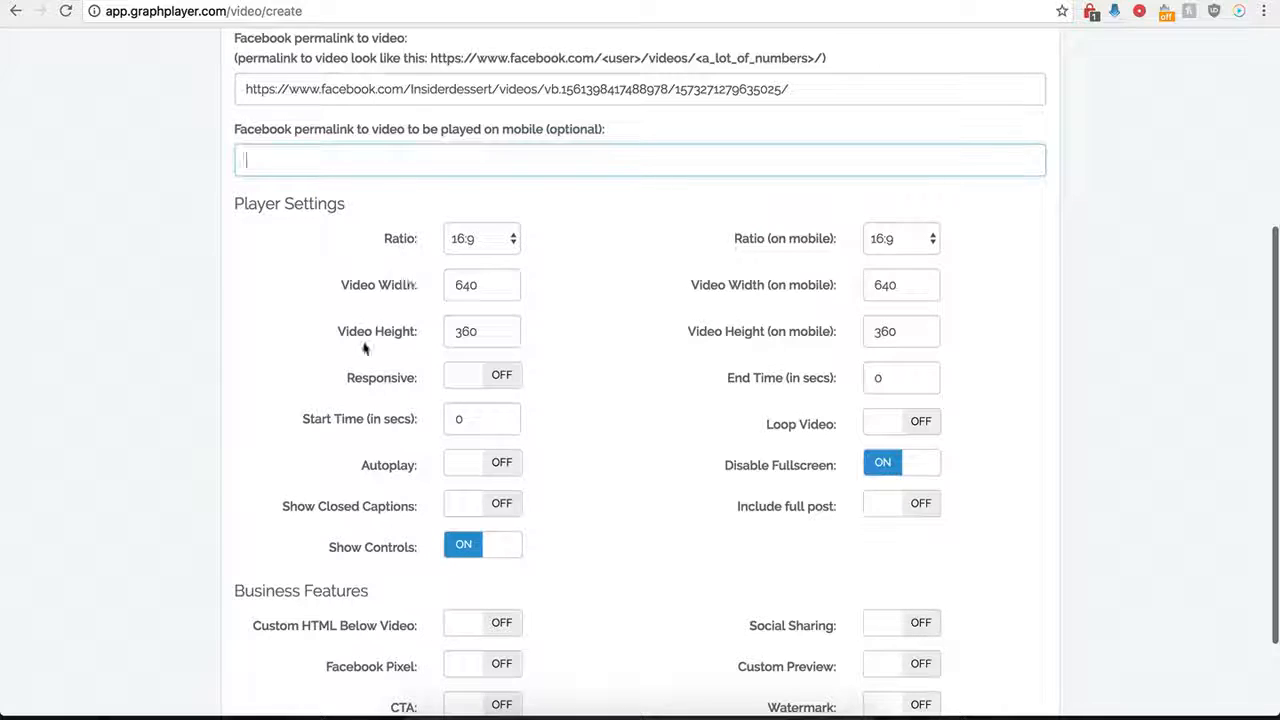
click(504, 241)
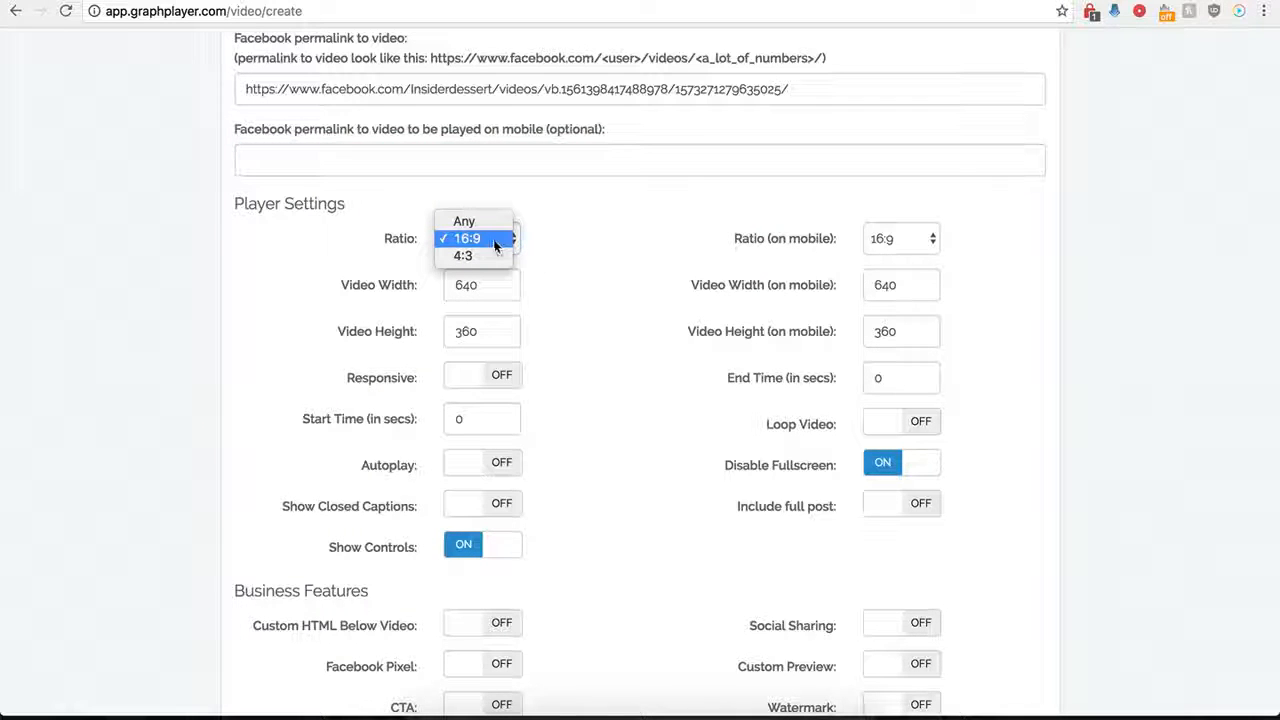
click(478, 242)
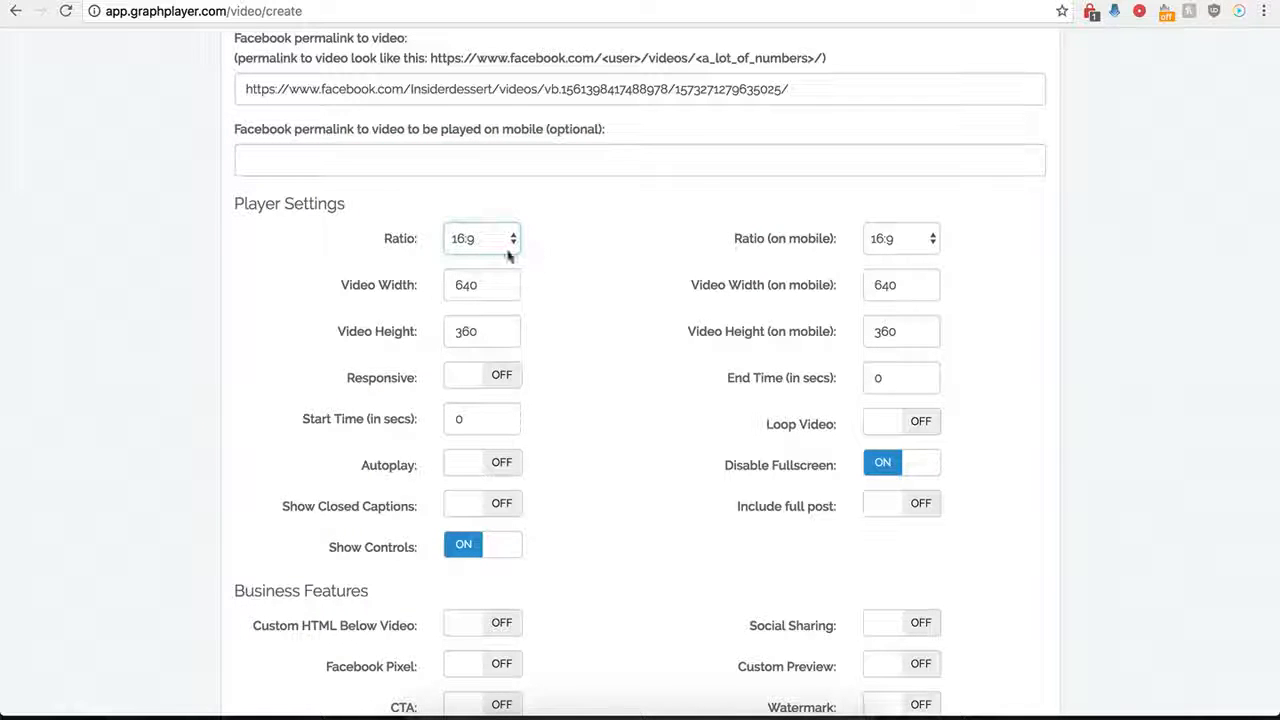
click(885, 245)
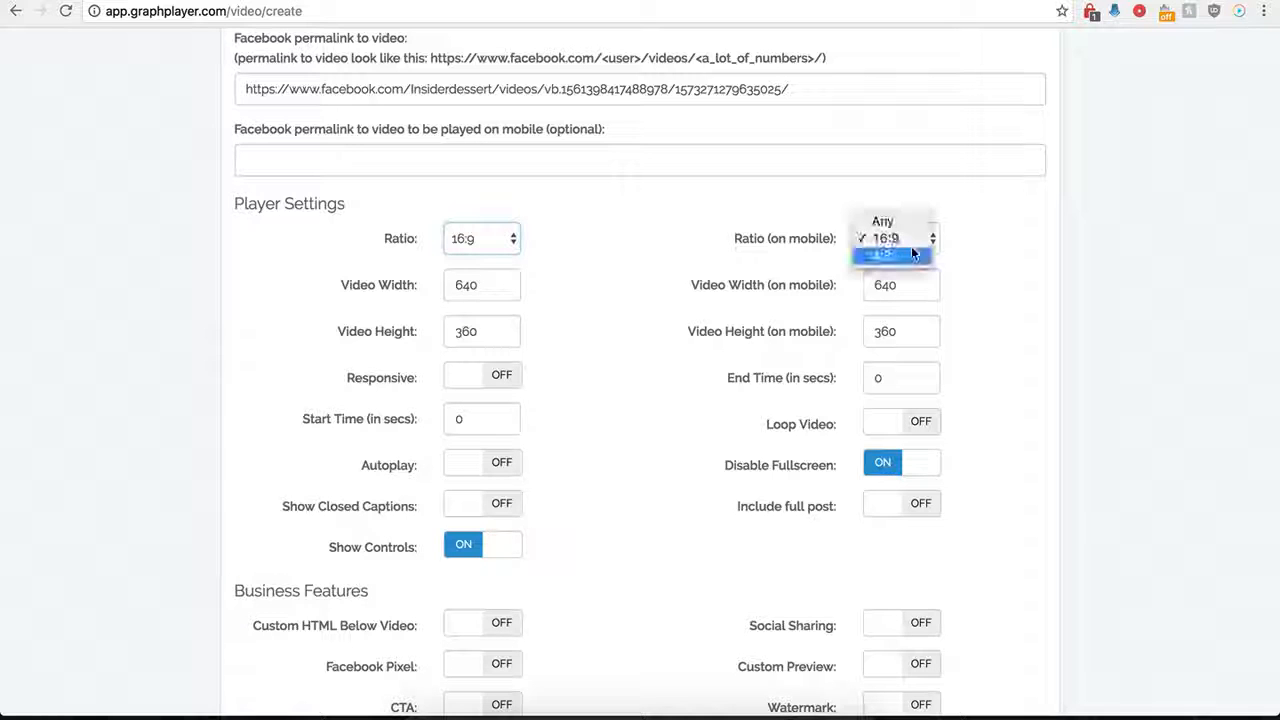
click(727, 238)
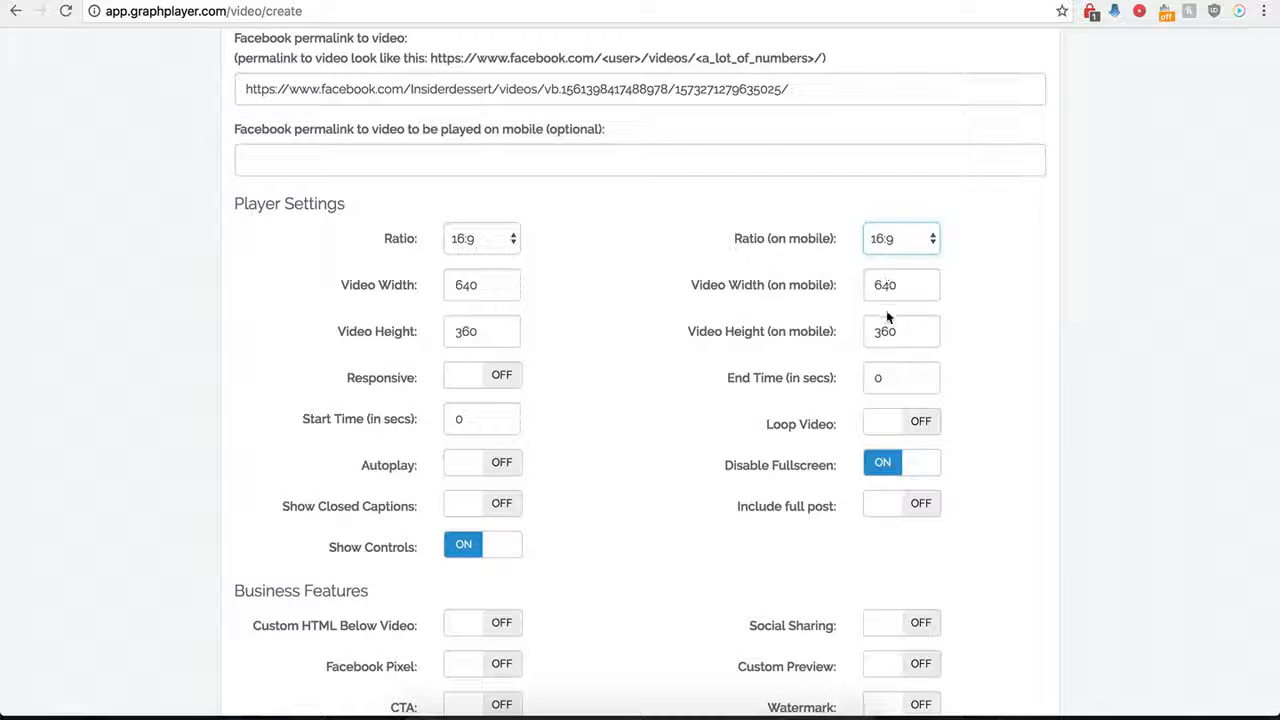
Try the Responsive player option, switching it on and back off
click(500, 376)
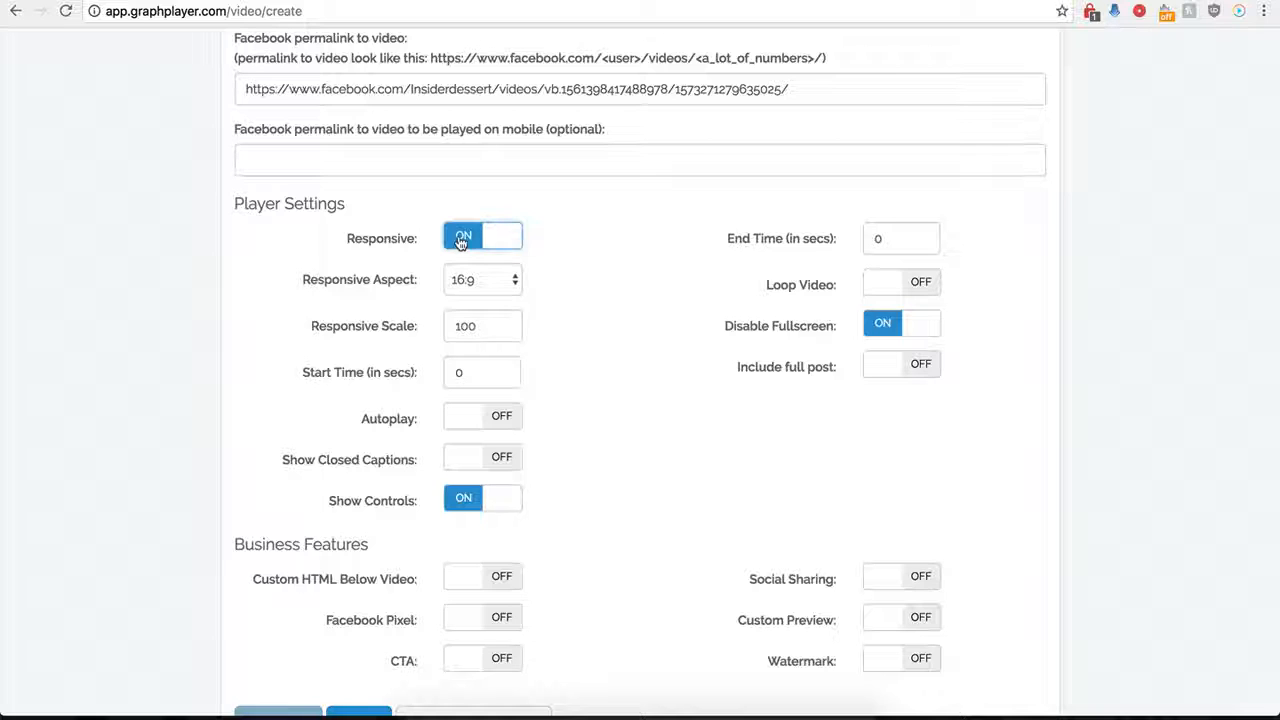
click(460, 240)
click(500, 372)
click(465, 245)
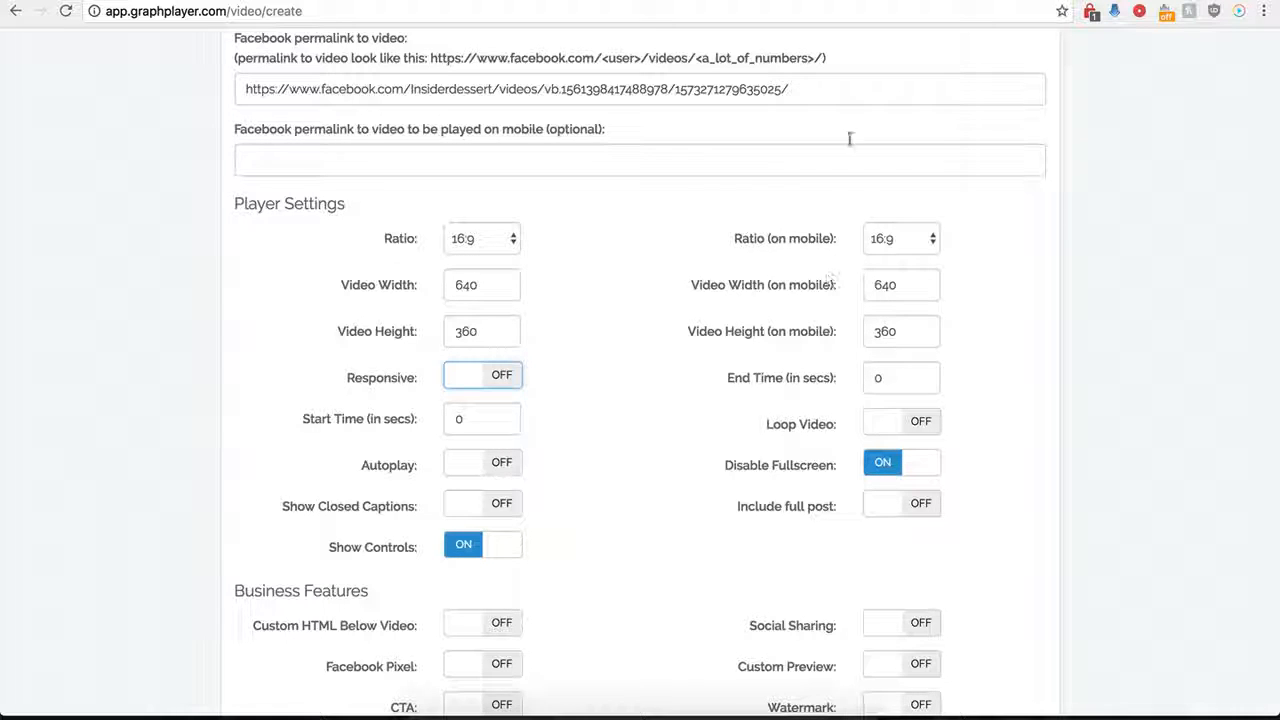
Set the video's start time to 1 second and its end time to 30 seconds
click(1009, 1)
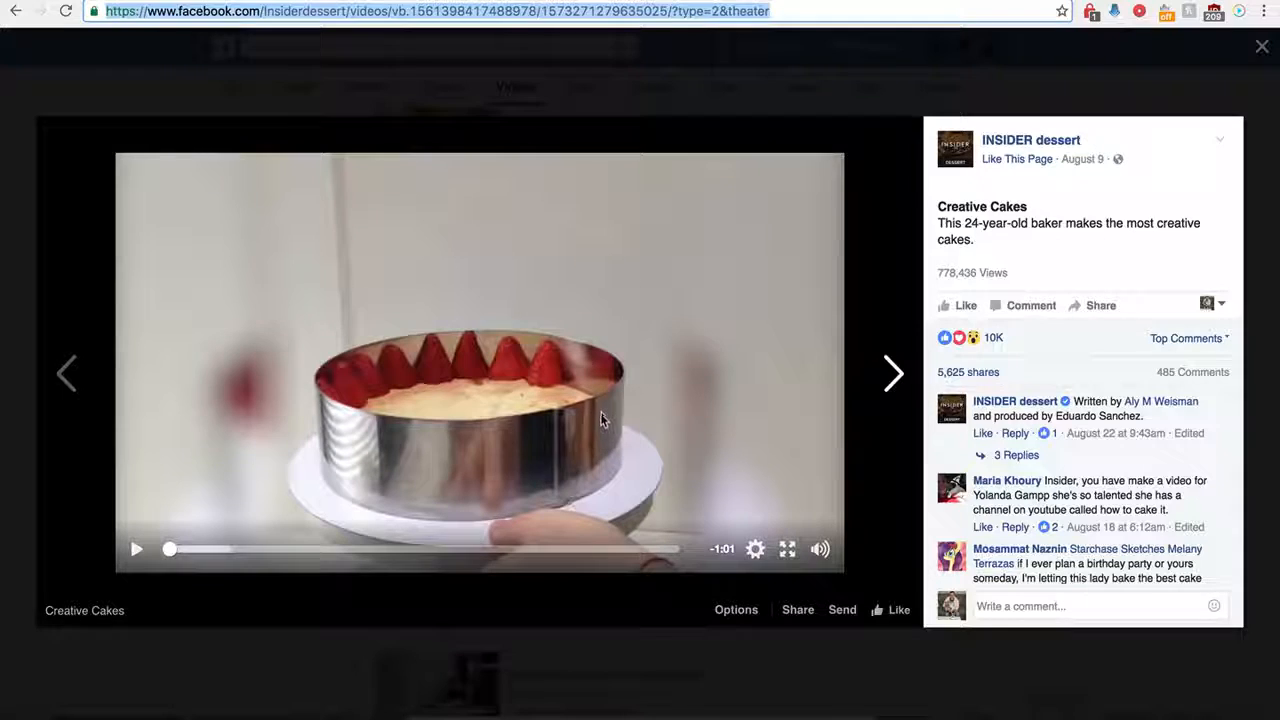
click(400, 1)
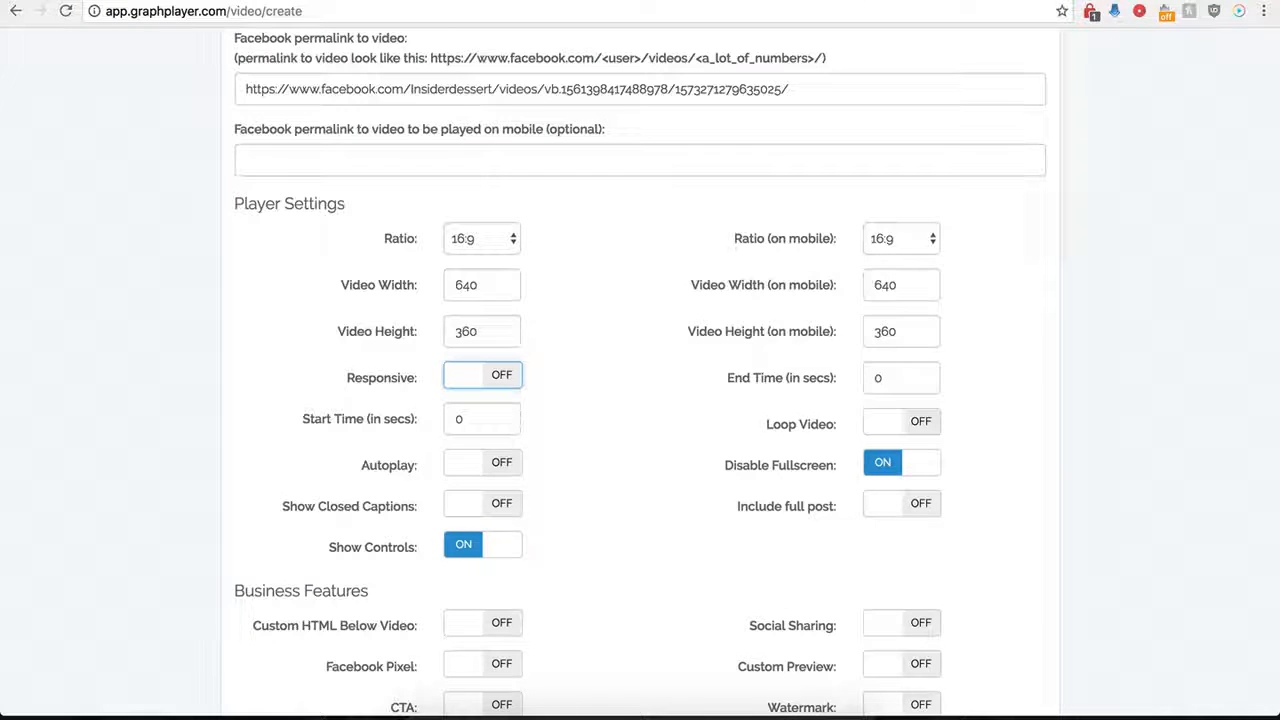
drag(468, 423, 450, 426)
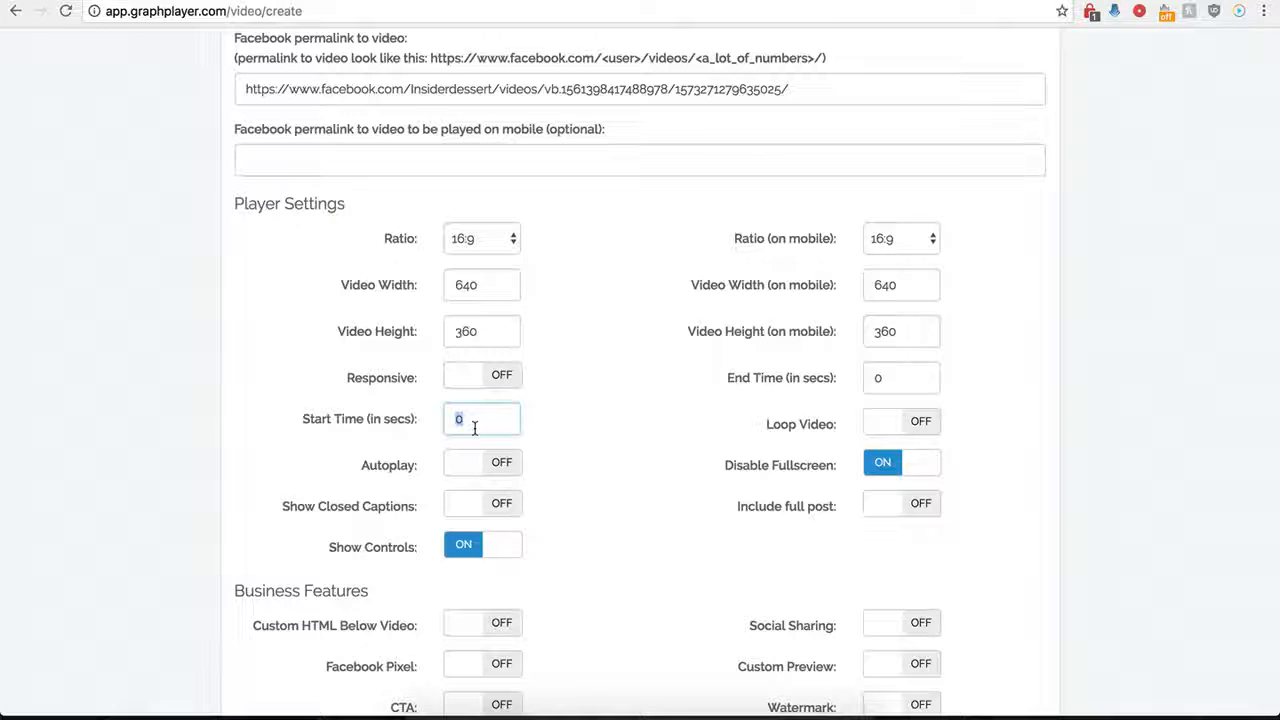
text(1)
drag(909, 378, 866, 378)
text(30)
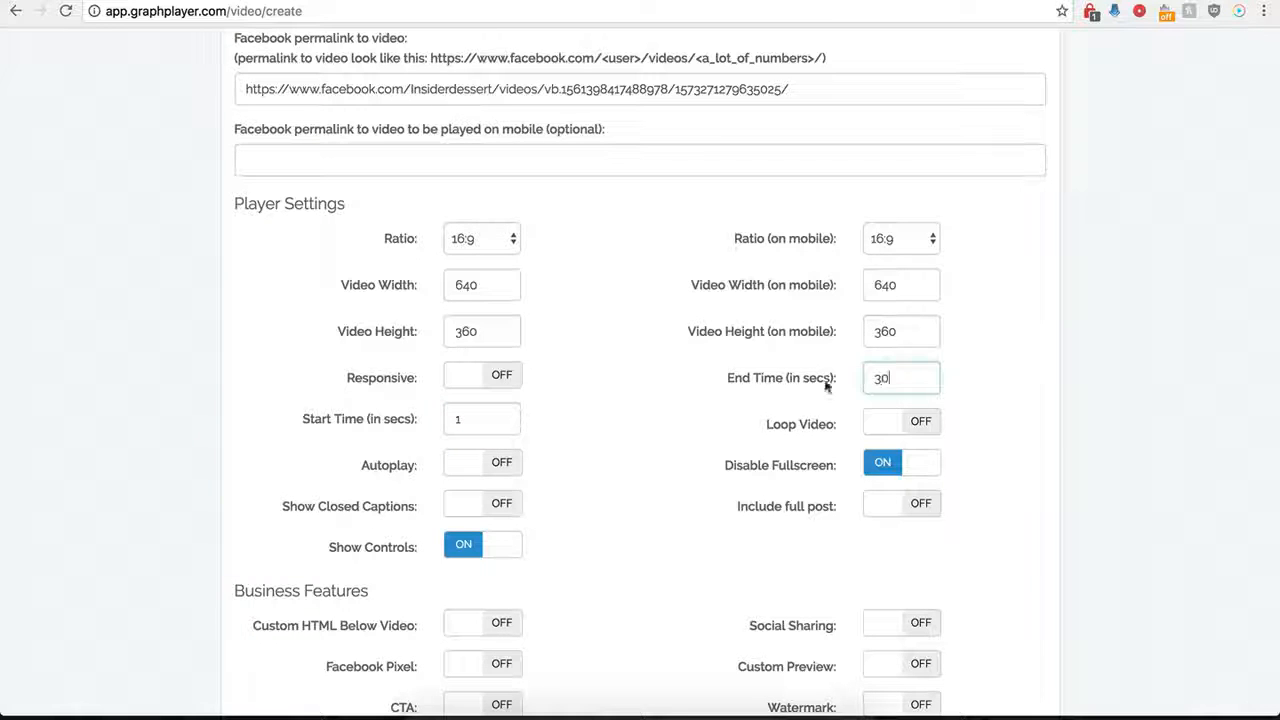
click(631, 411)
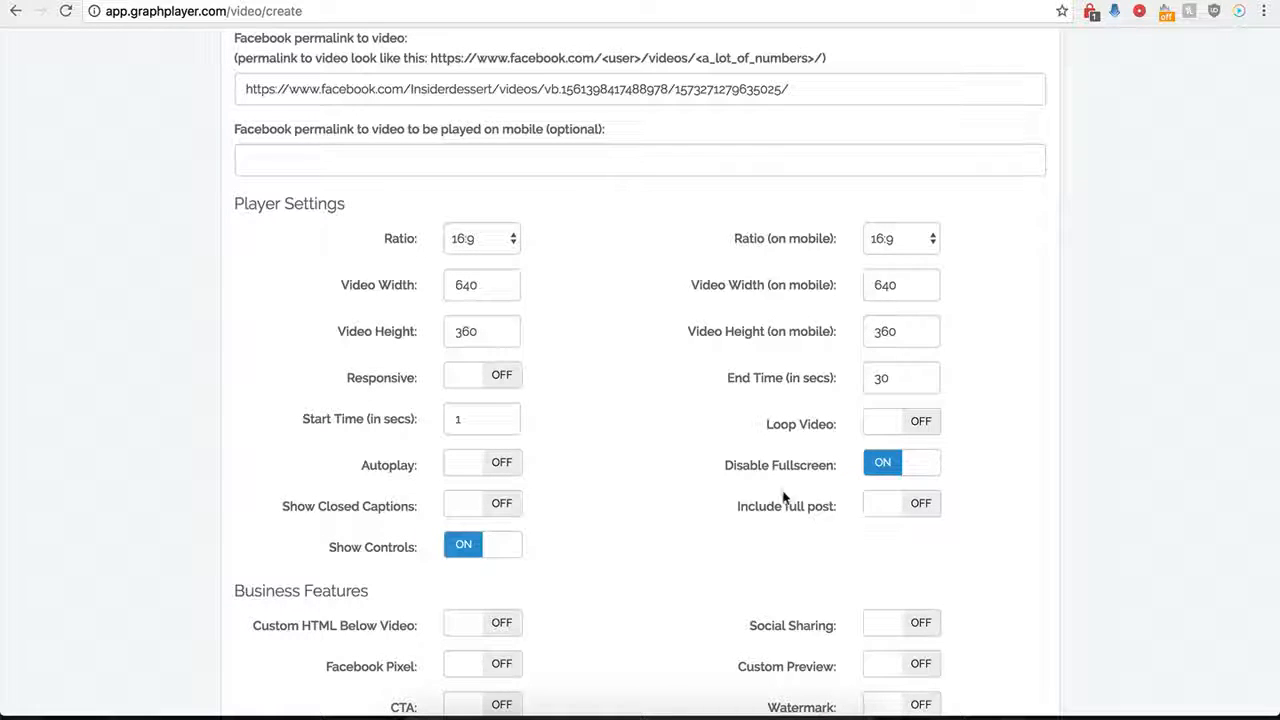
Try including the full Facebook post with the player, and switch that option back off
scroll(660, 434, up, 1)
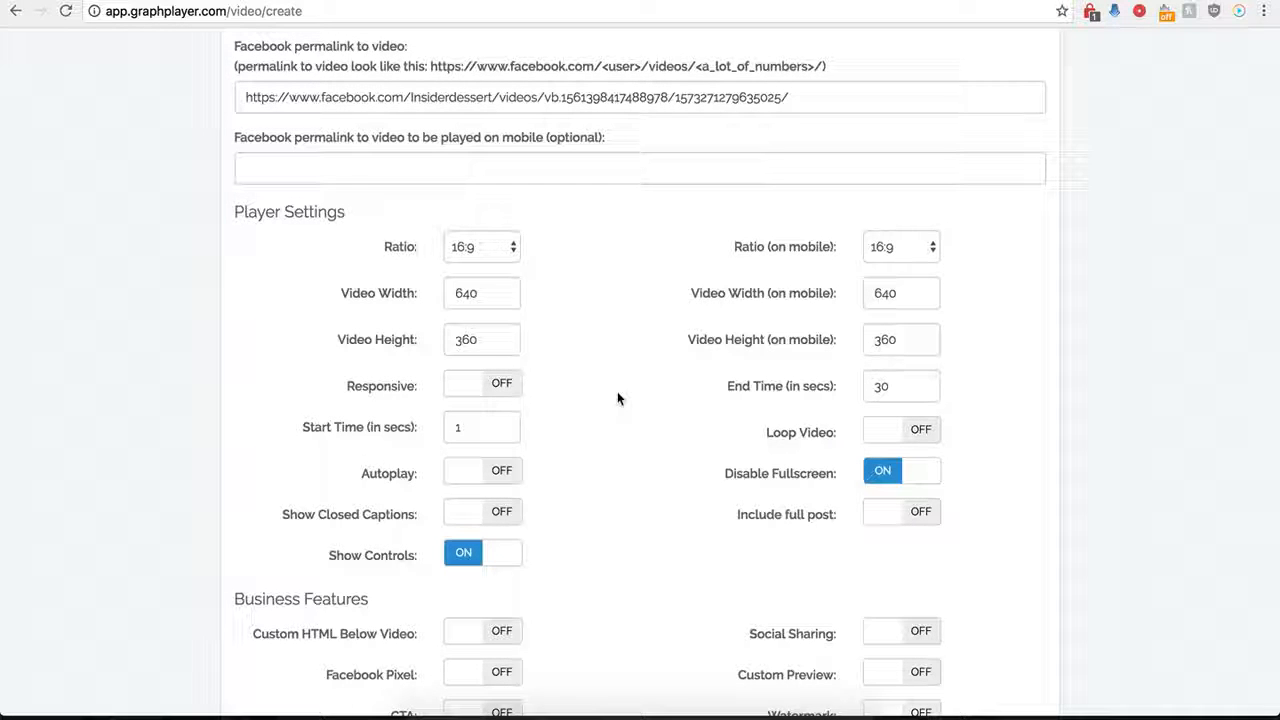
click(913, 528)
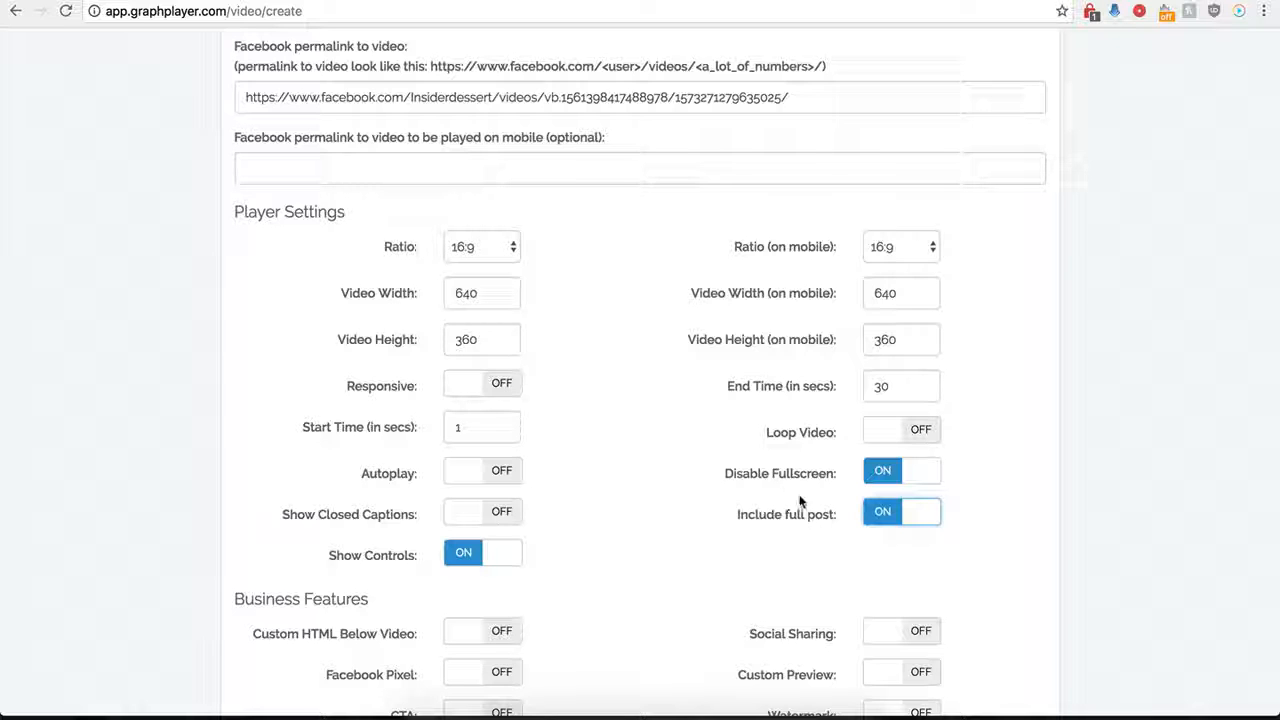
click(878, 518)
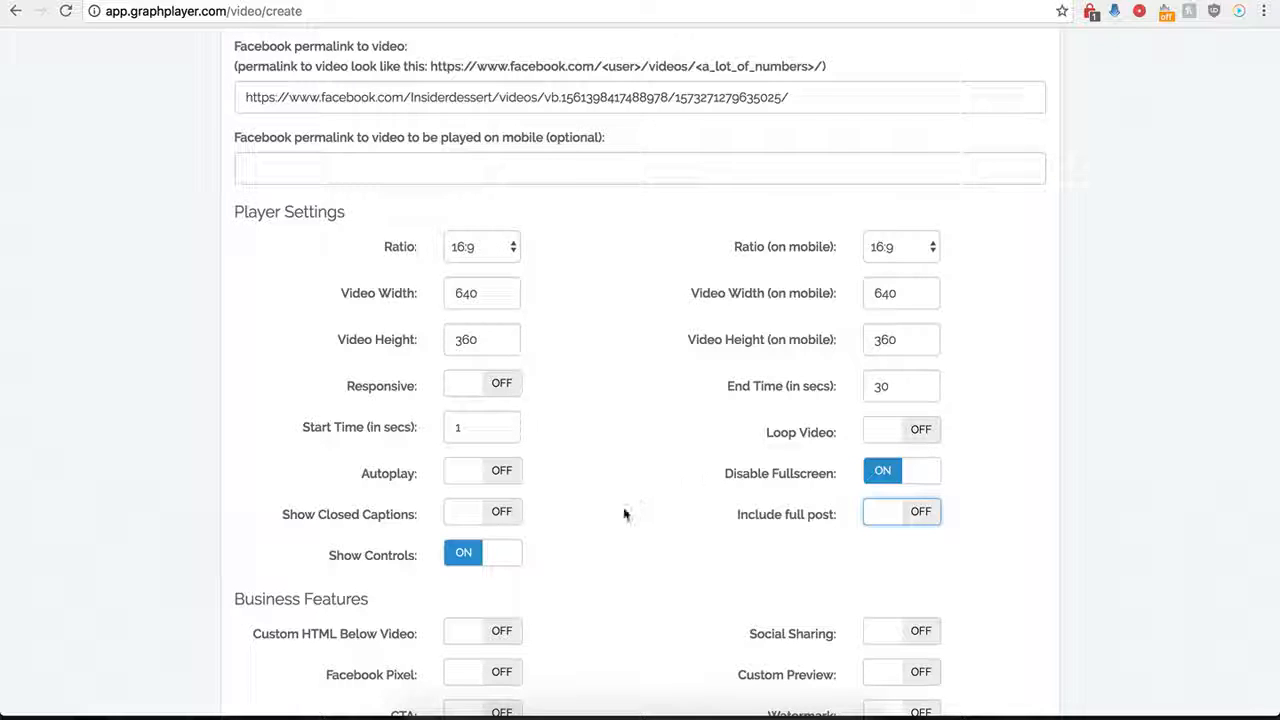
Save the new player and copy its complete secure embed code
scroll(623, 510, down, 3)
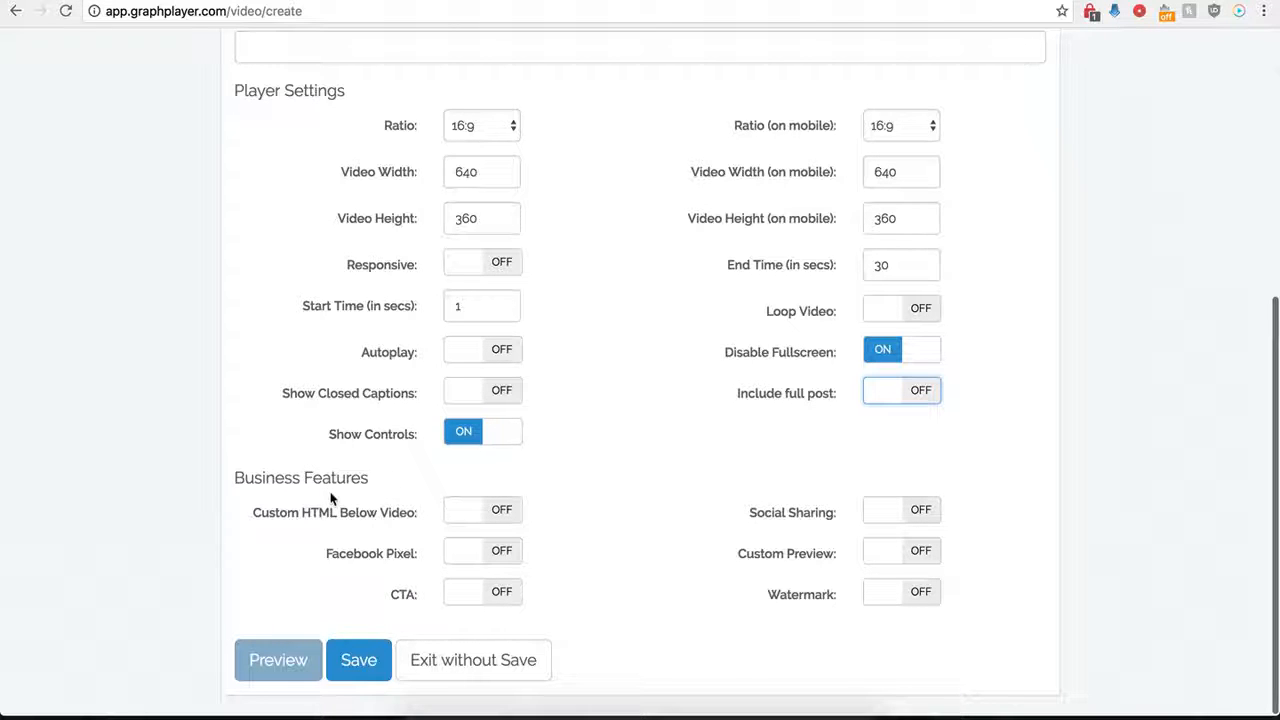
click(359, 660)
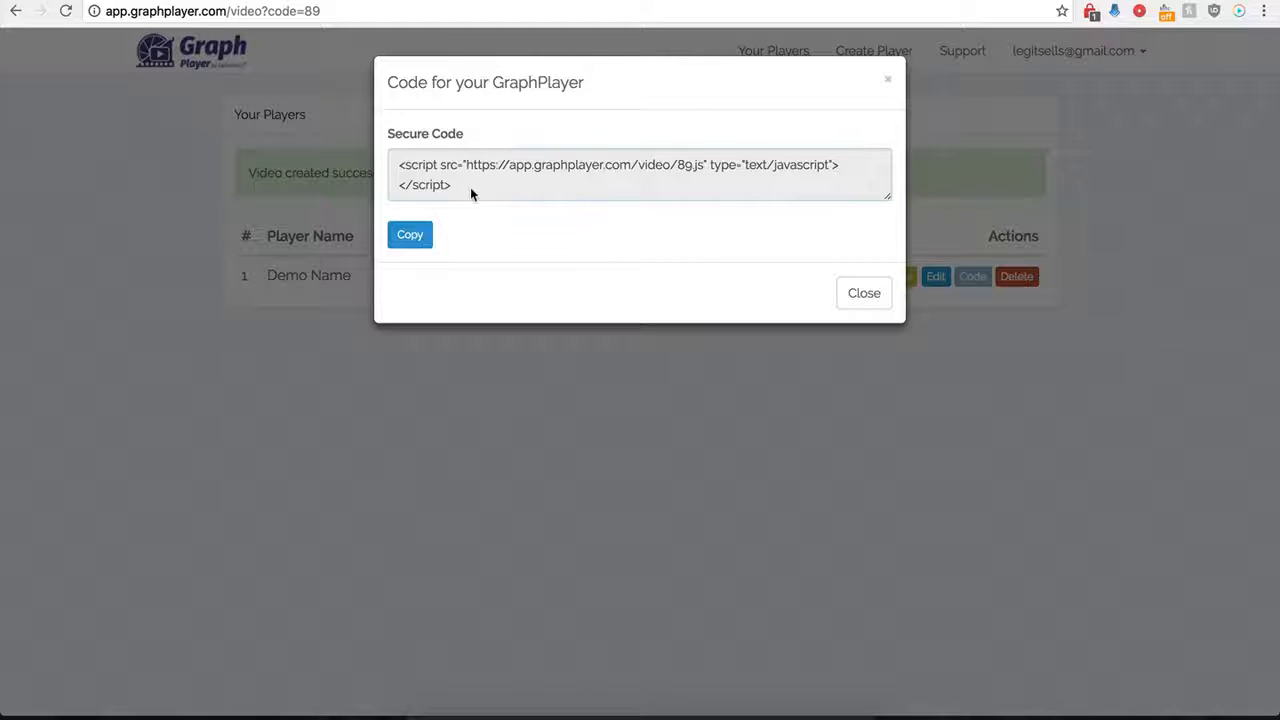
drag(470, 187, 396, 168)
key(ctrl+c)
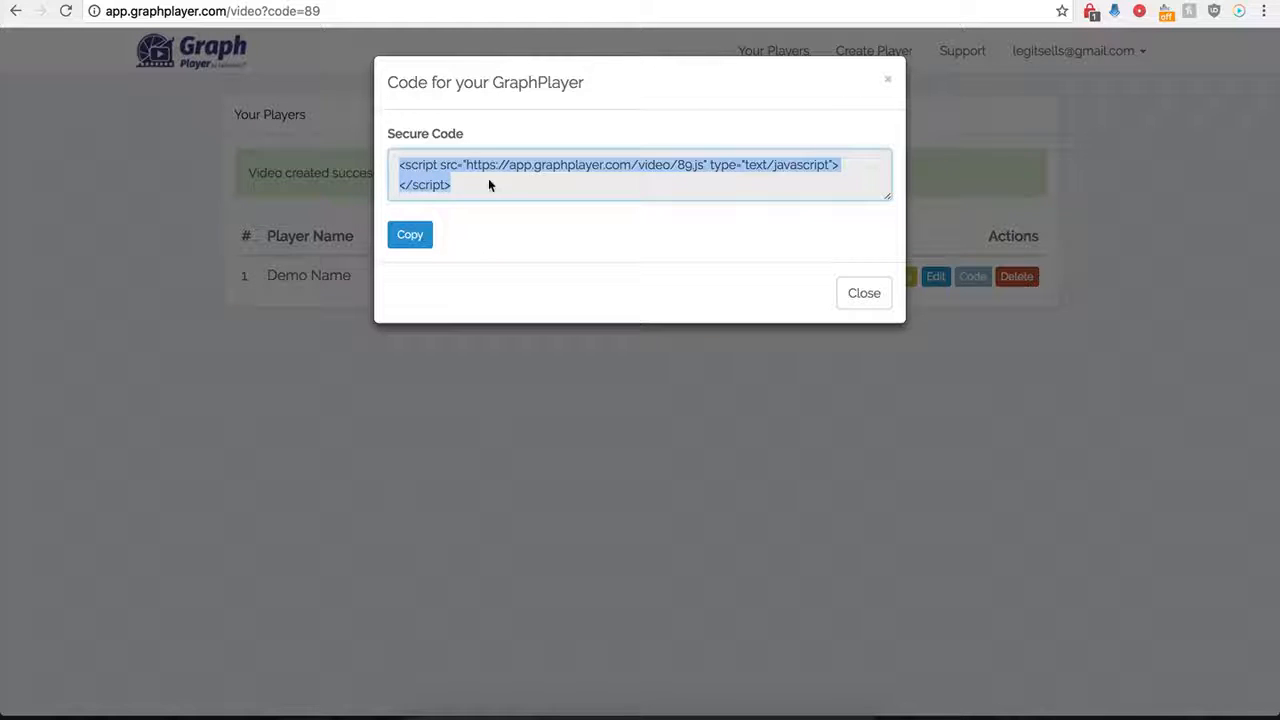
Switch to the WordPress editor, paste the embed code into the "Hello world!" post's text content and update the post
key(ctrl+Tab)
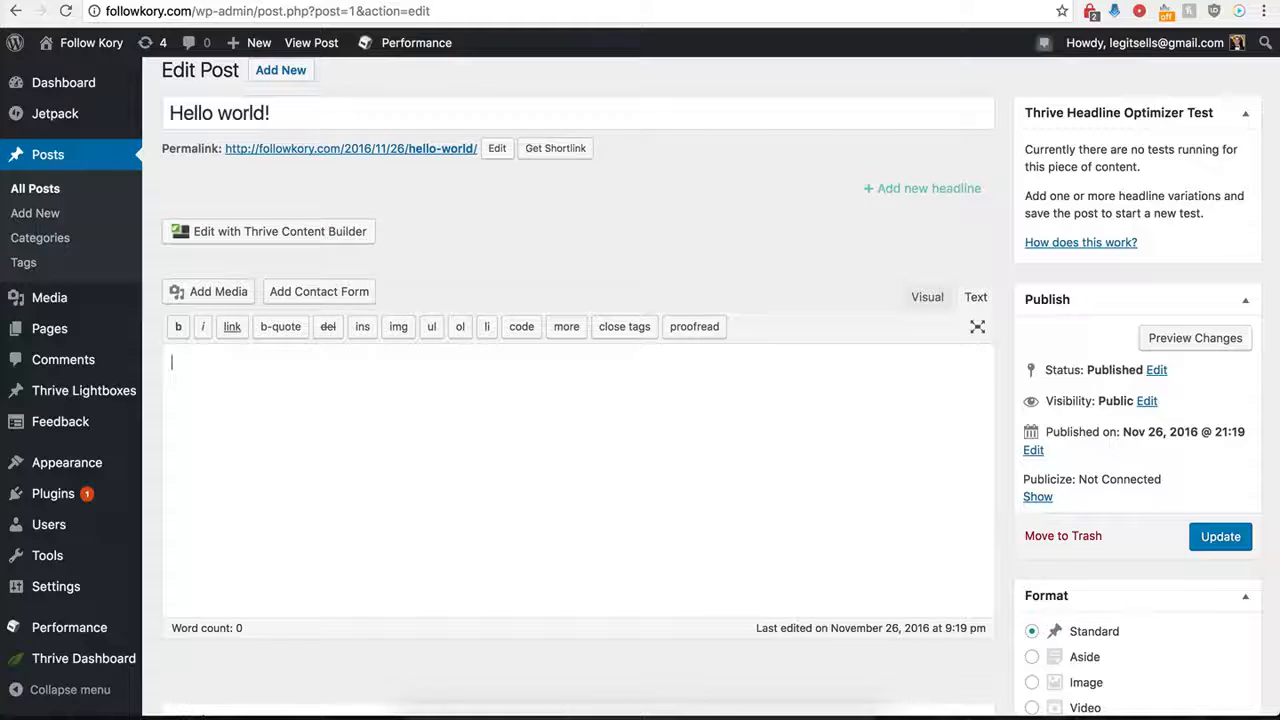
click(323, 429)
key(ctrl+v)
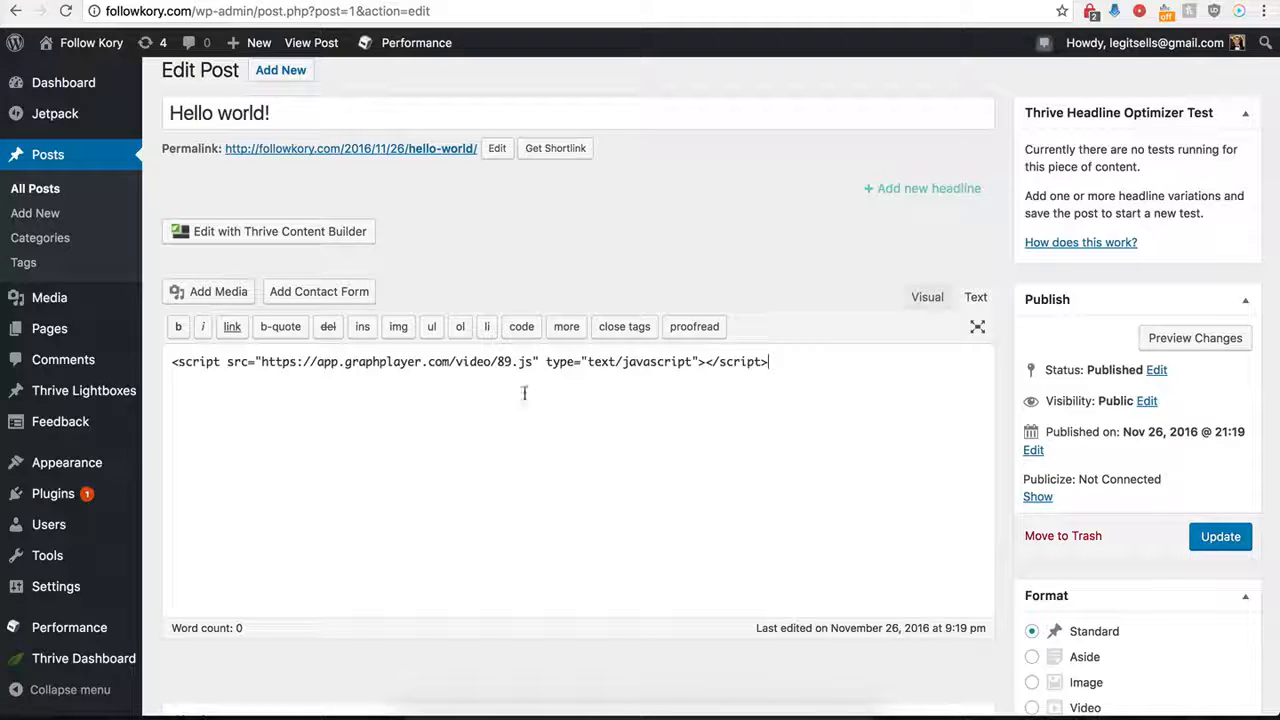
click(1221, 540)
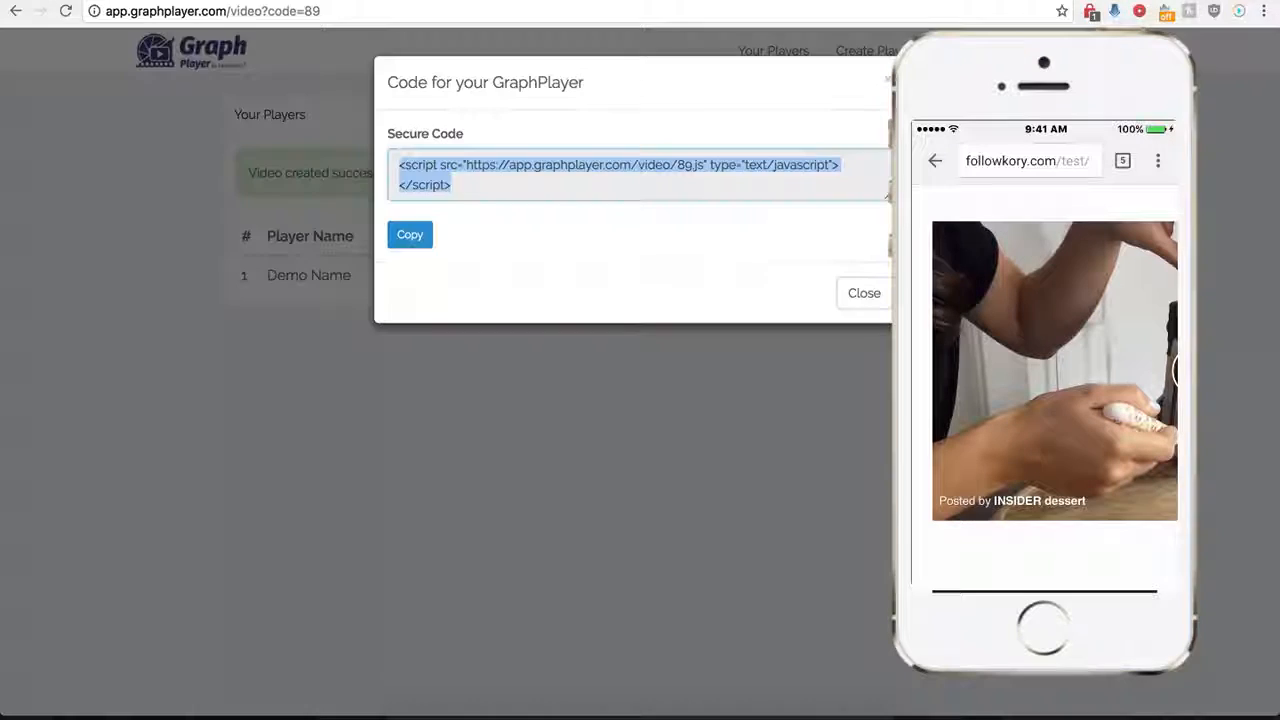
Dismiss the GraphPlayer embed code and open the Demo Name player's settings for editing
click(849, 305)
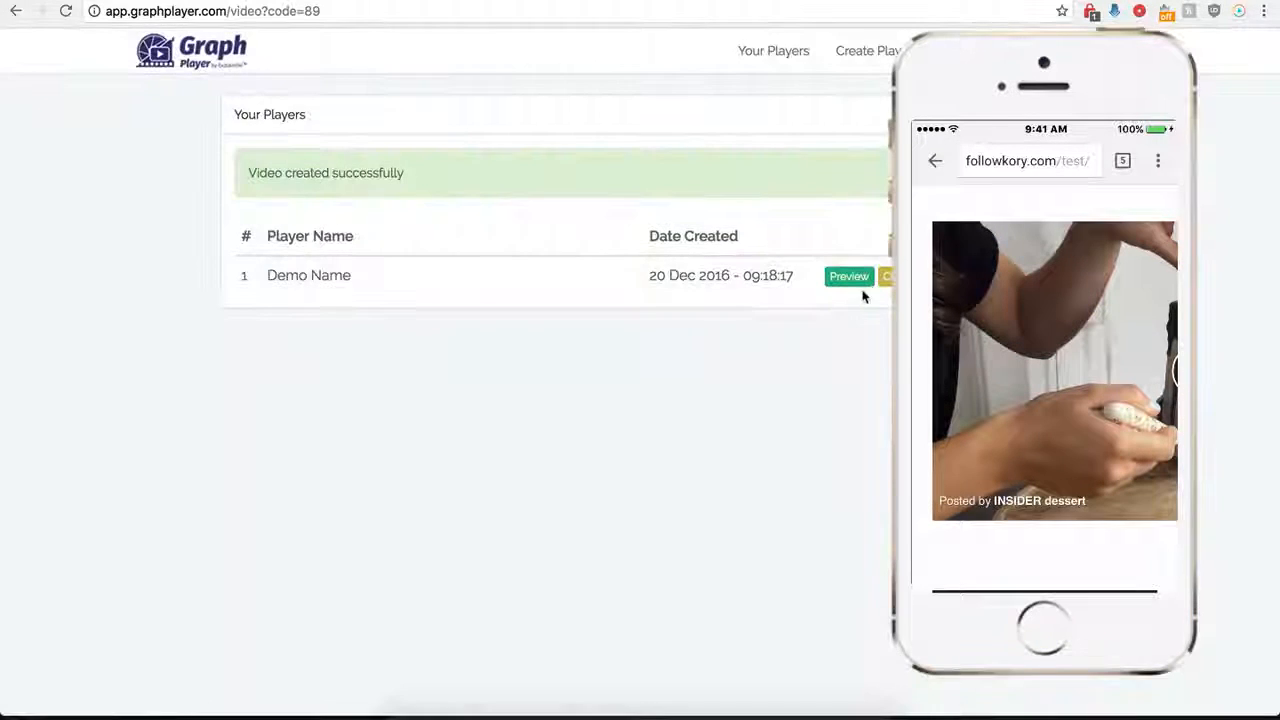
click(885, 276)
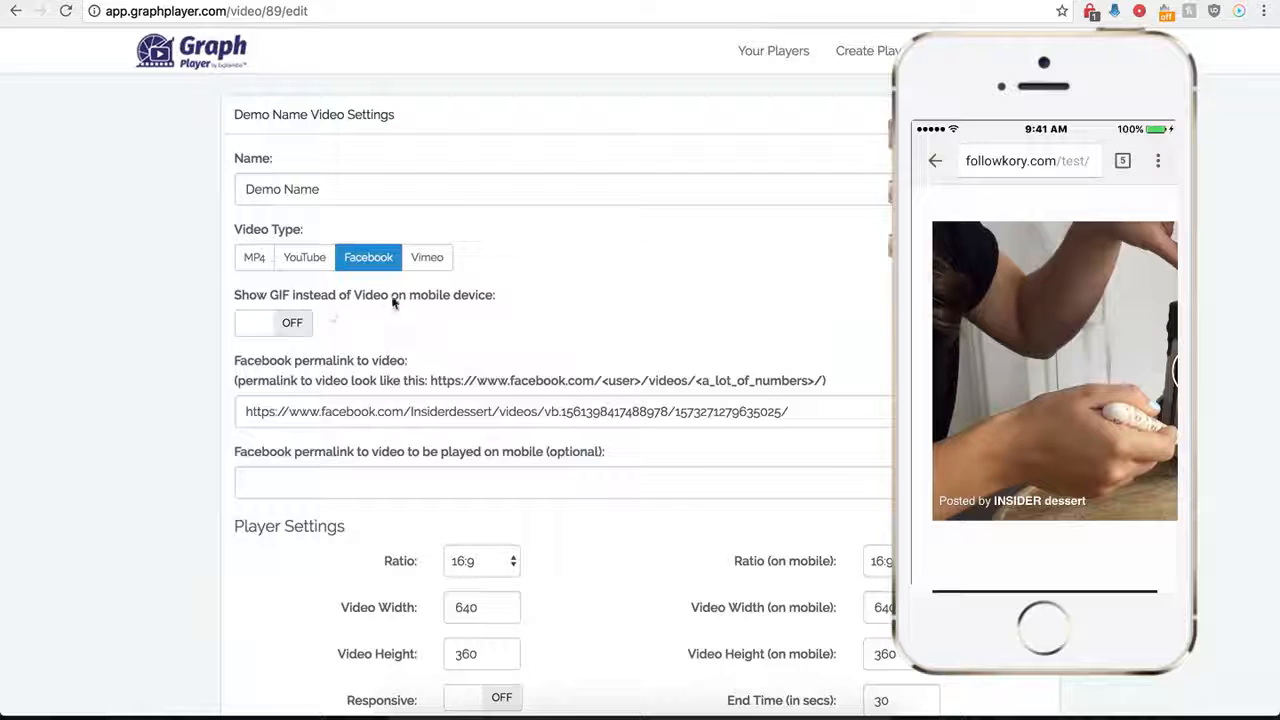
Turn on showing a GIF instead of the video on mobile devices, and get the INSIDER cake GIF's link from its GIPHY page
click(297, 324)
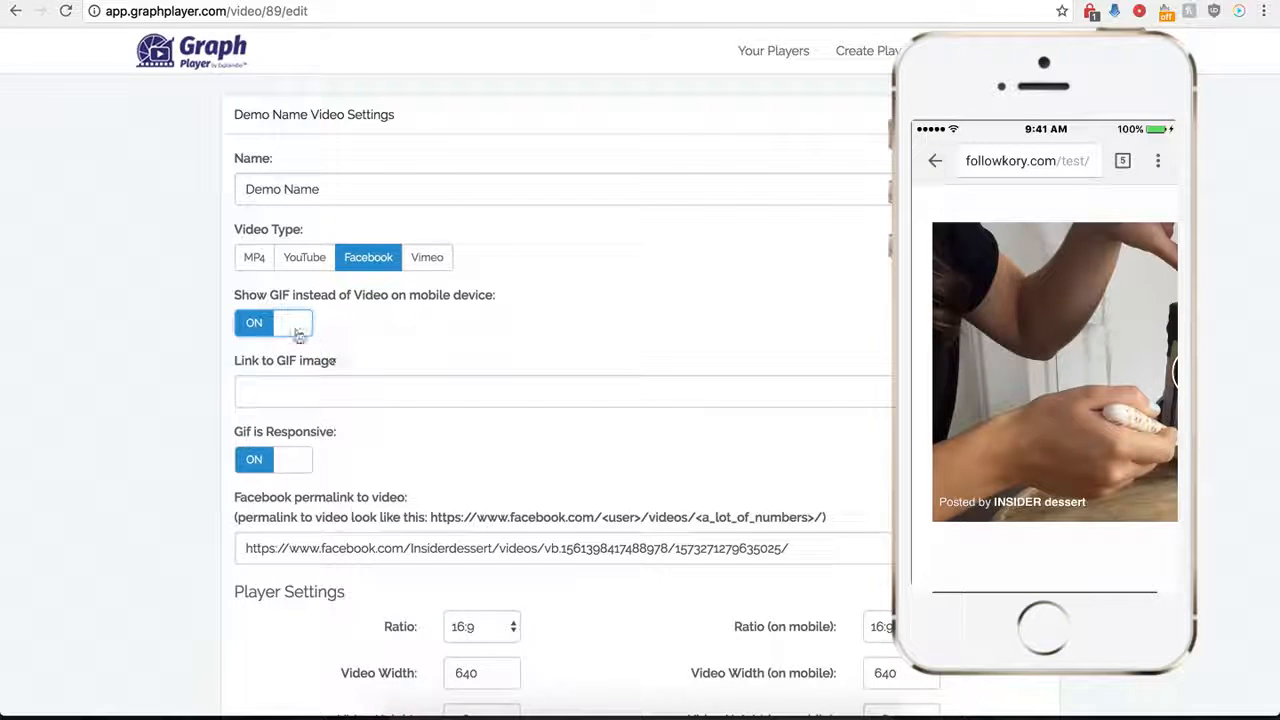
click(299, 390)
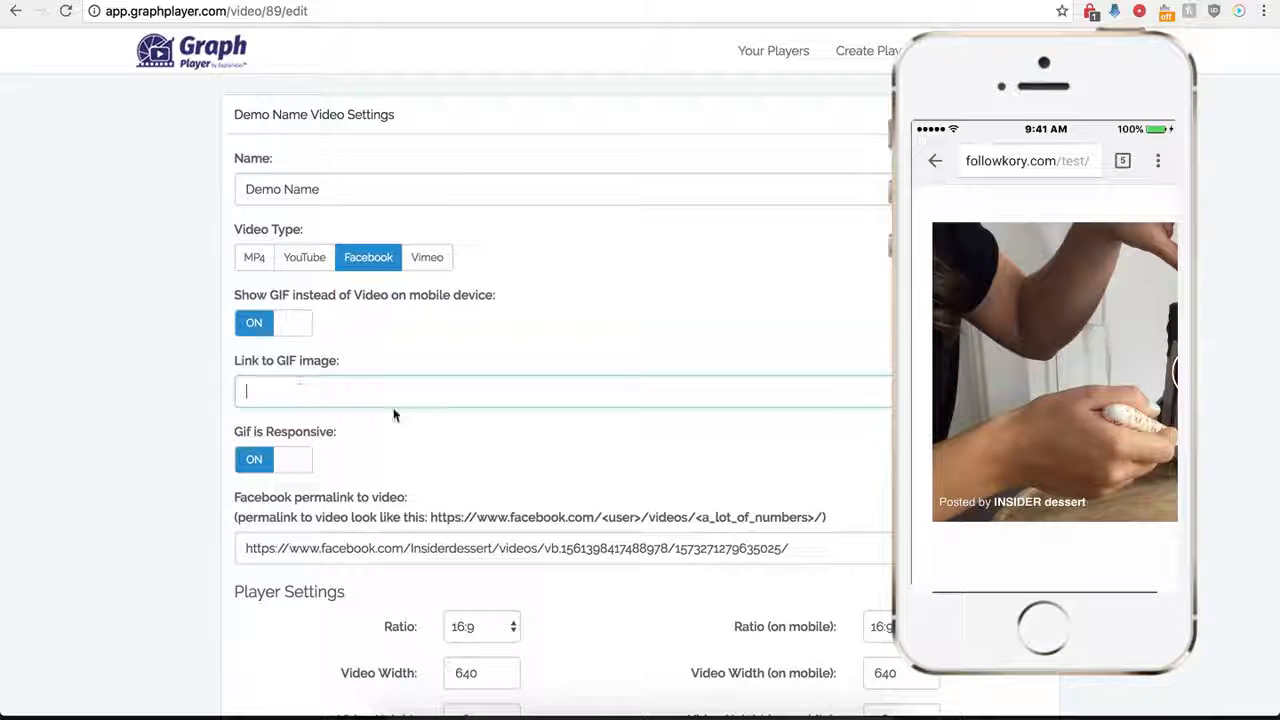
click(950, 1)
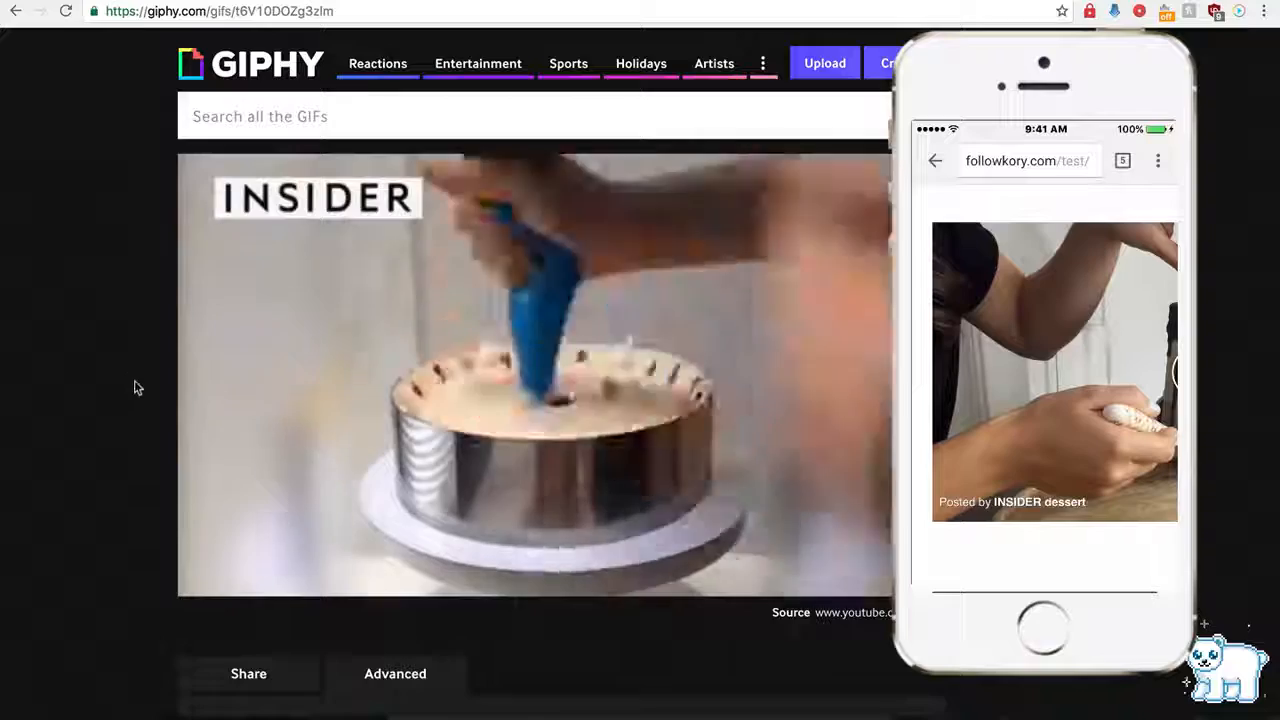
scroll(133, 411, down, 2)
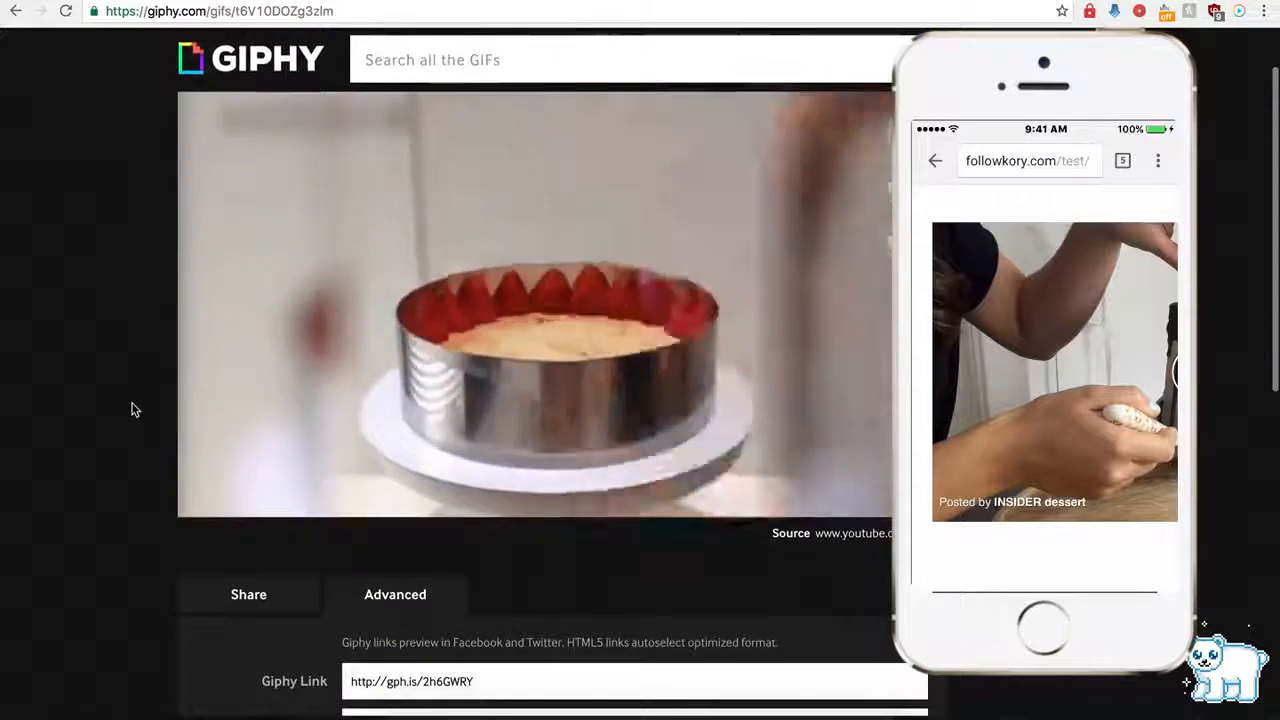
scroll(300, 420, down, 3)
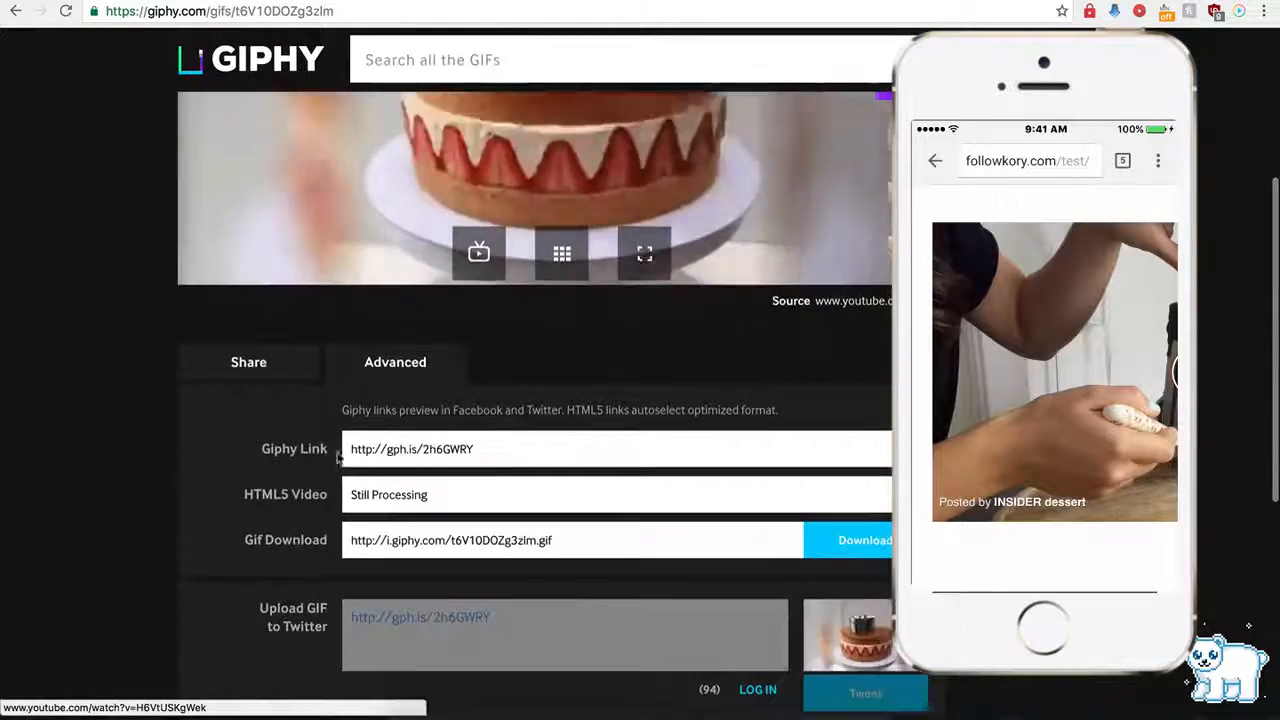
click(396, 450)
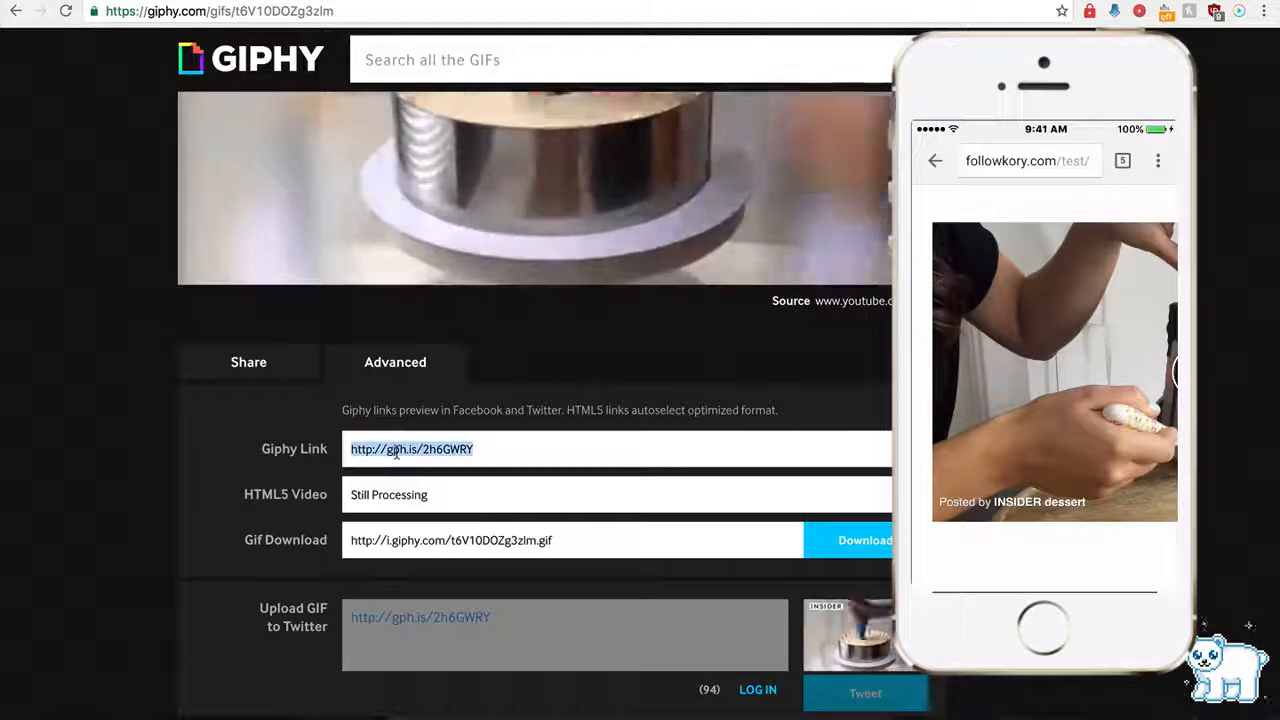
click(124, 2)
click(280, 391)
text(http://gph.is/2hSGWRY)
scroll(190, 490, down, 7)
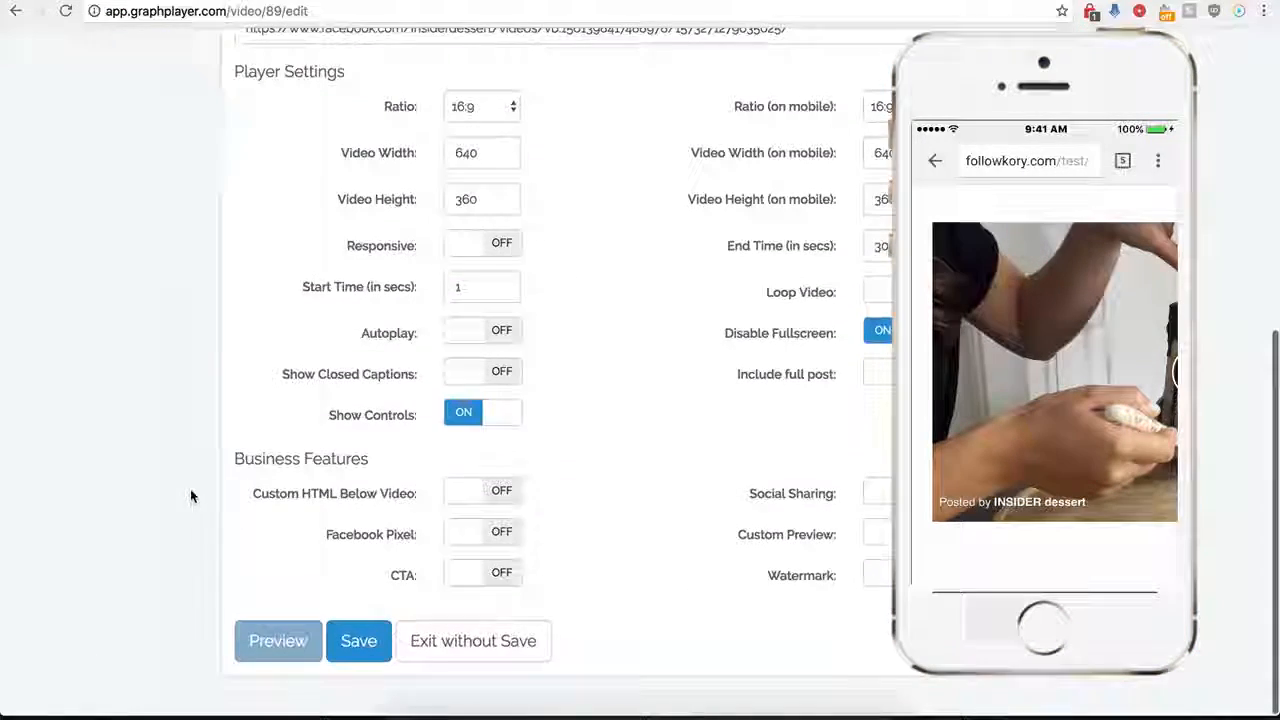
click(358, 660)
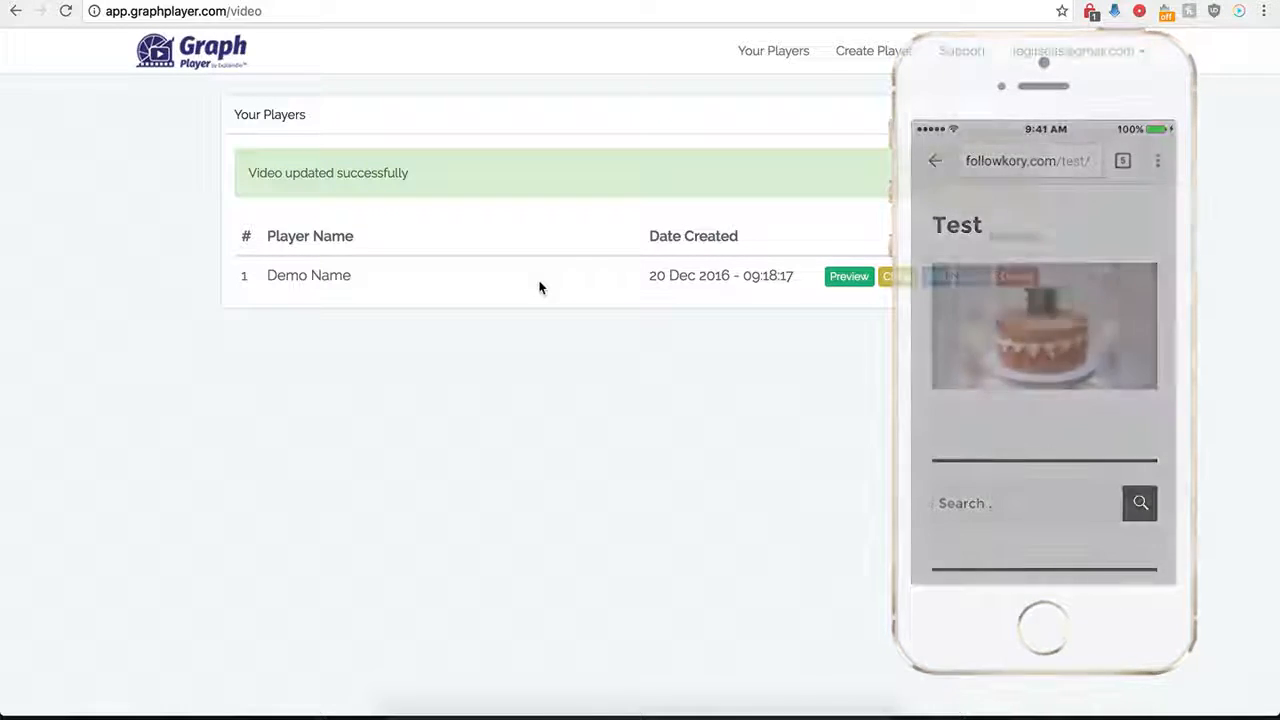
Edit the Demo Name player to include the full Facebook post and save it
click(934, 278)
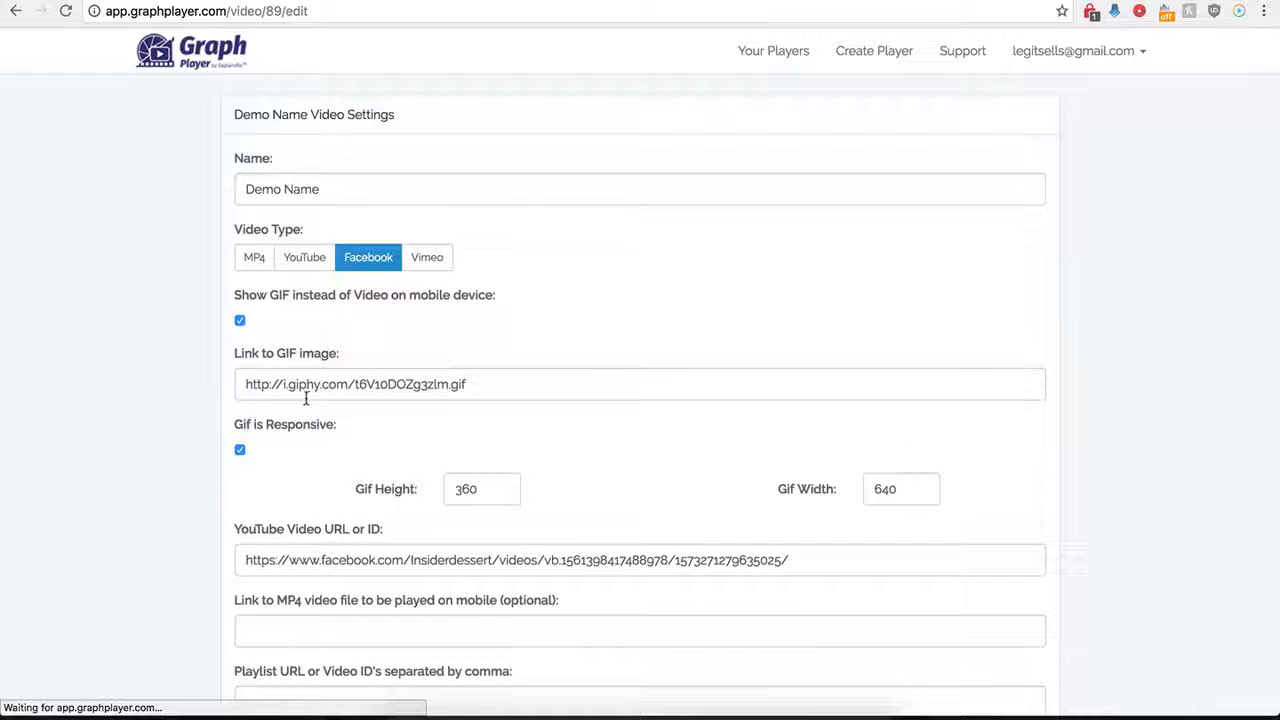
scroll(213, 484, down, 1)
scroll(213, 484, down, 5)
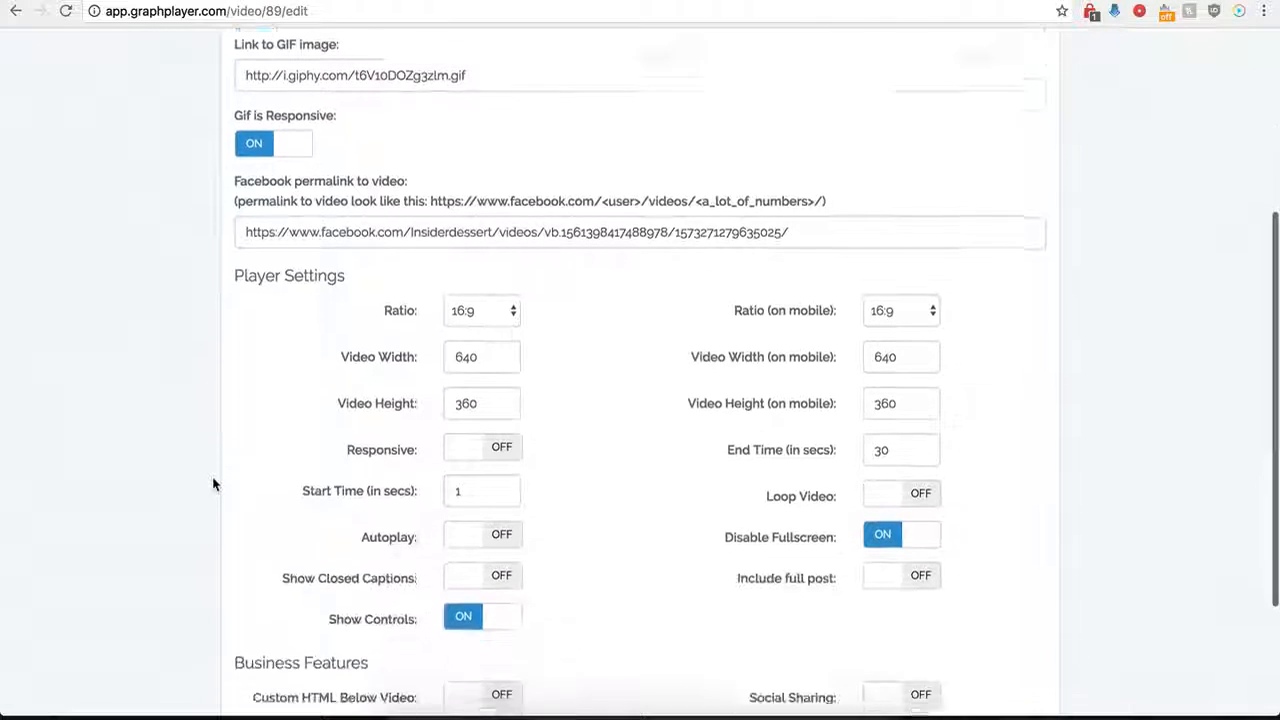
scroll(213, 484, down, 1)
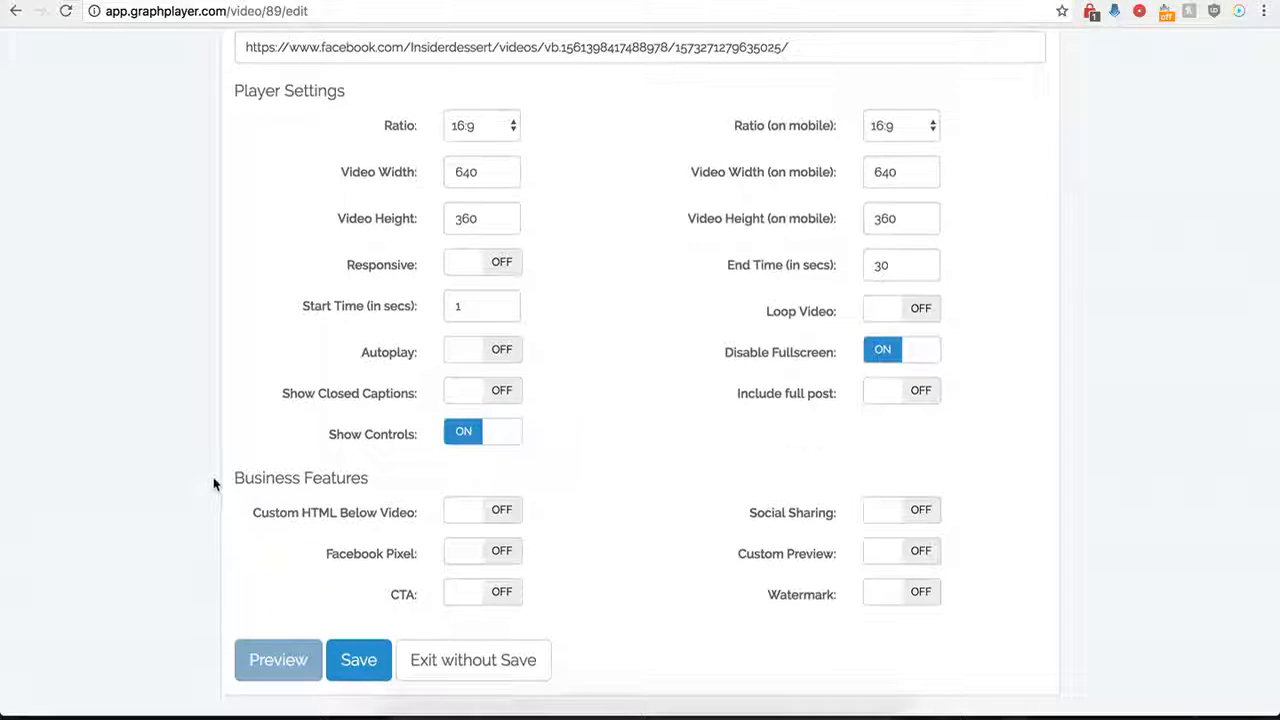
click(920, 393)
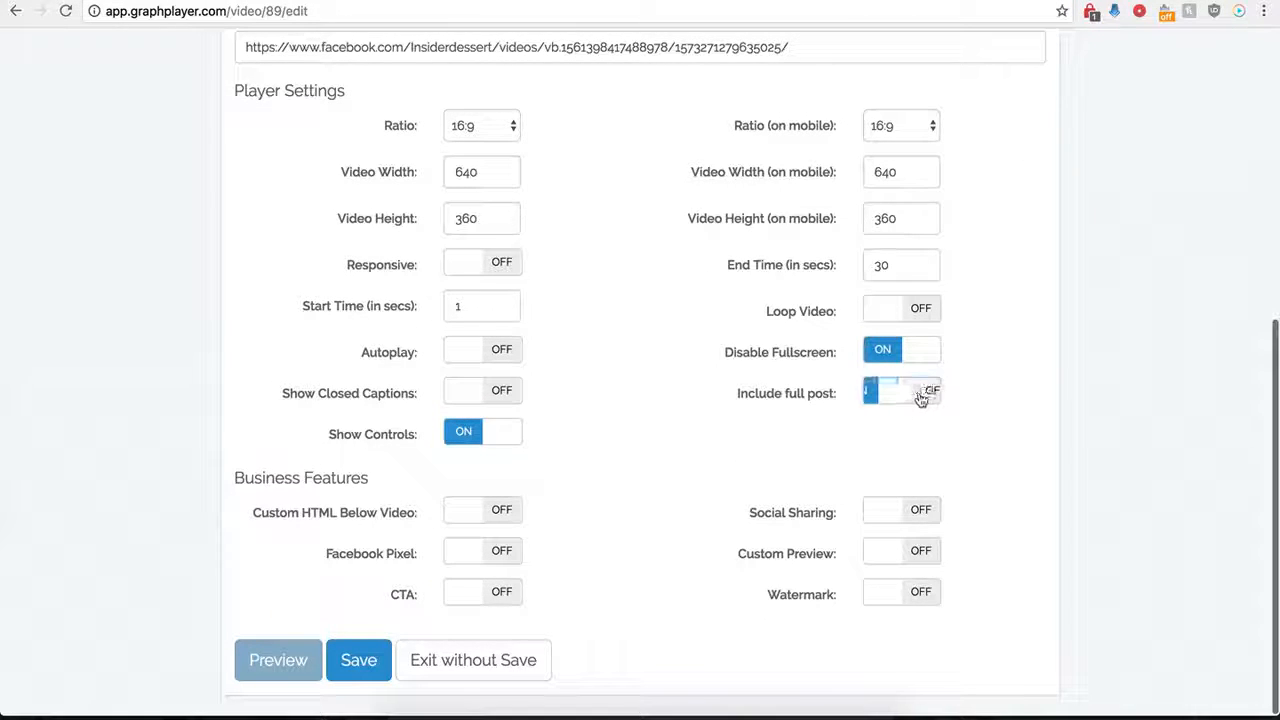
click(334, 660)
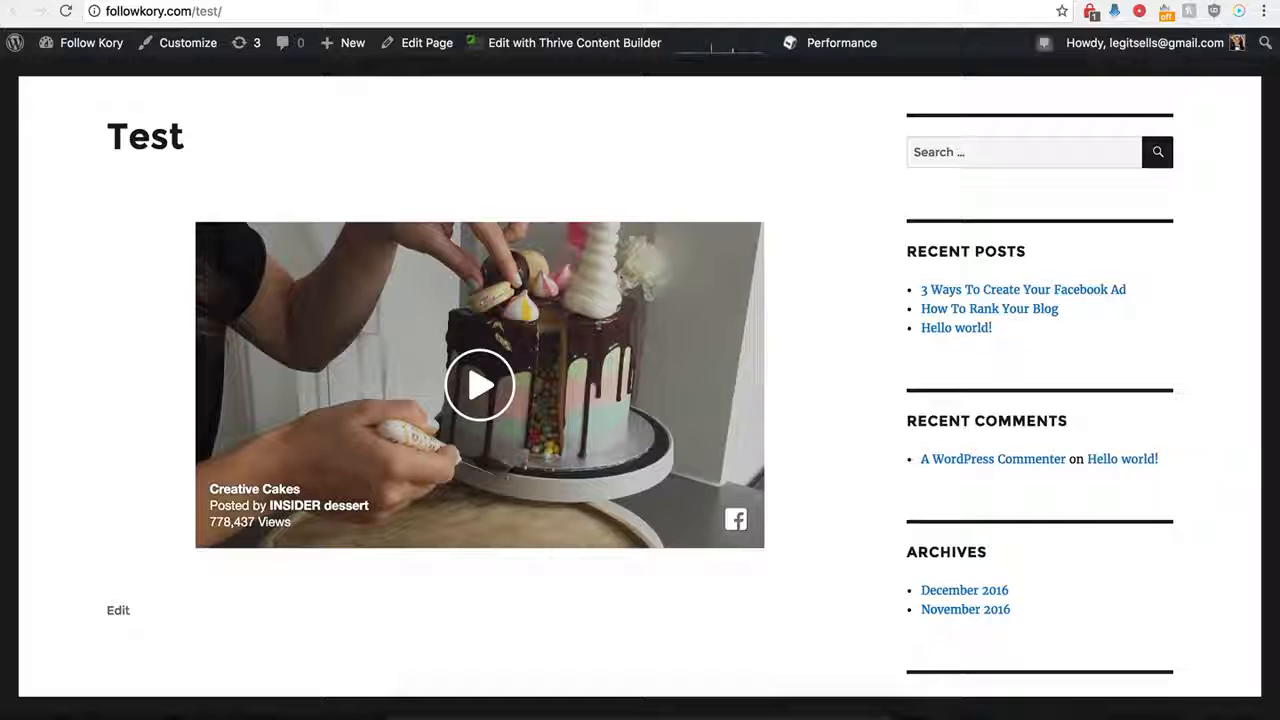
Reload the Test page and examine the full post details under the embedded Facebook video
click(65, 12)
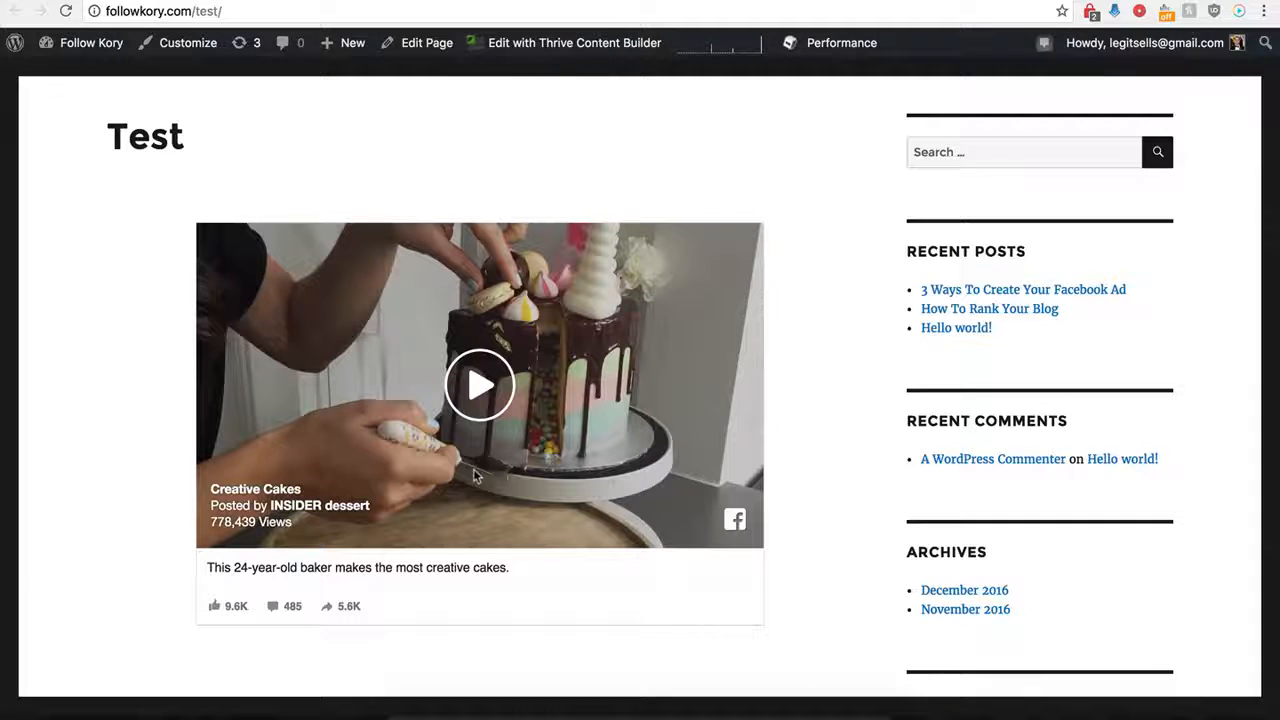
scroll(175, 588, down, 1)
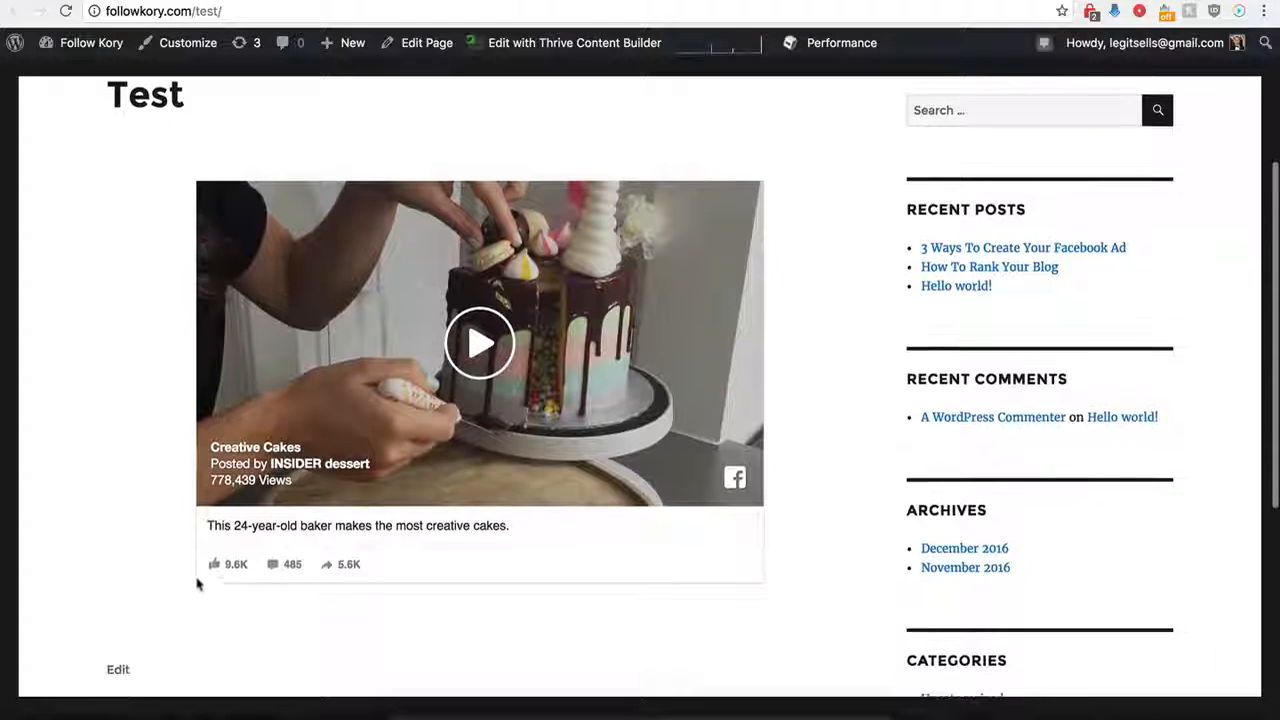
click(274, 567)
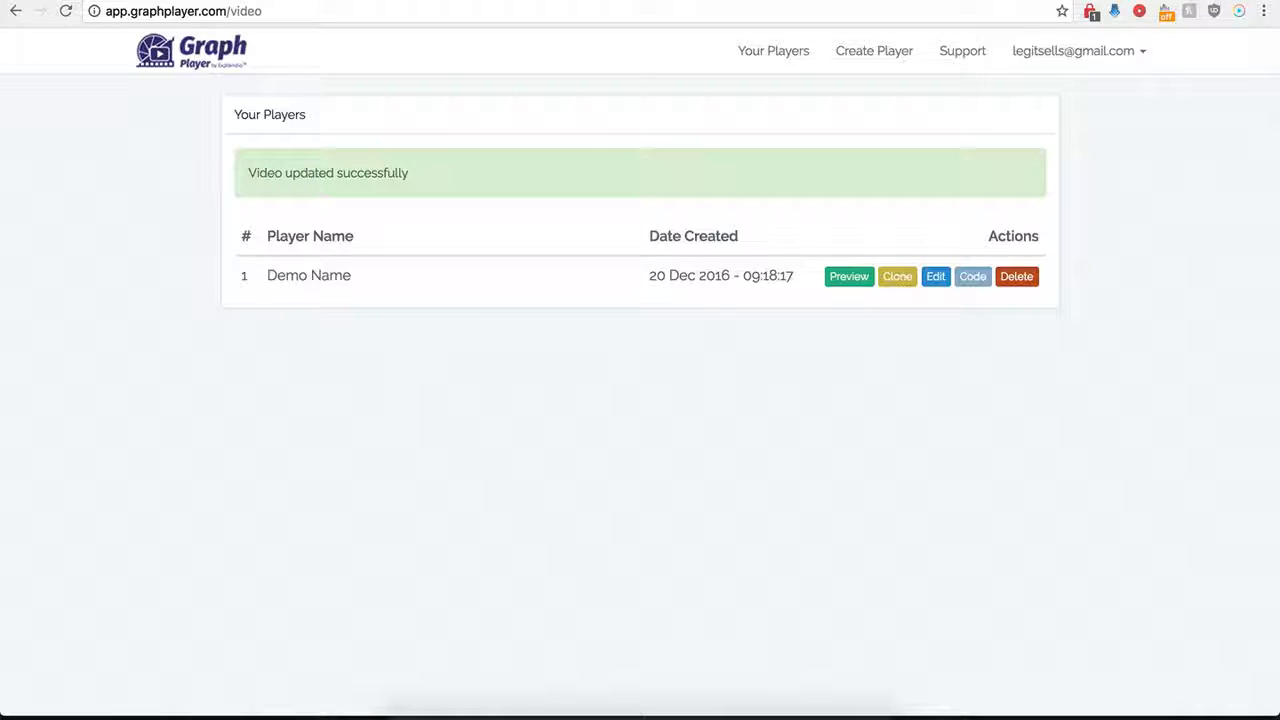
Open the Demo Name player's settings for editing and turn on custom HTML below the video
click(937, 282)
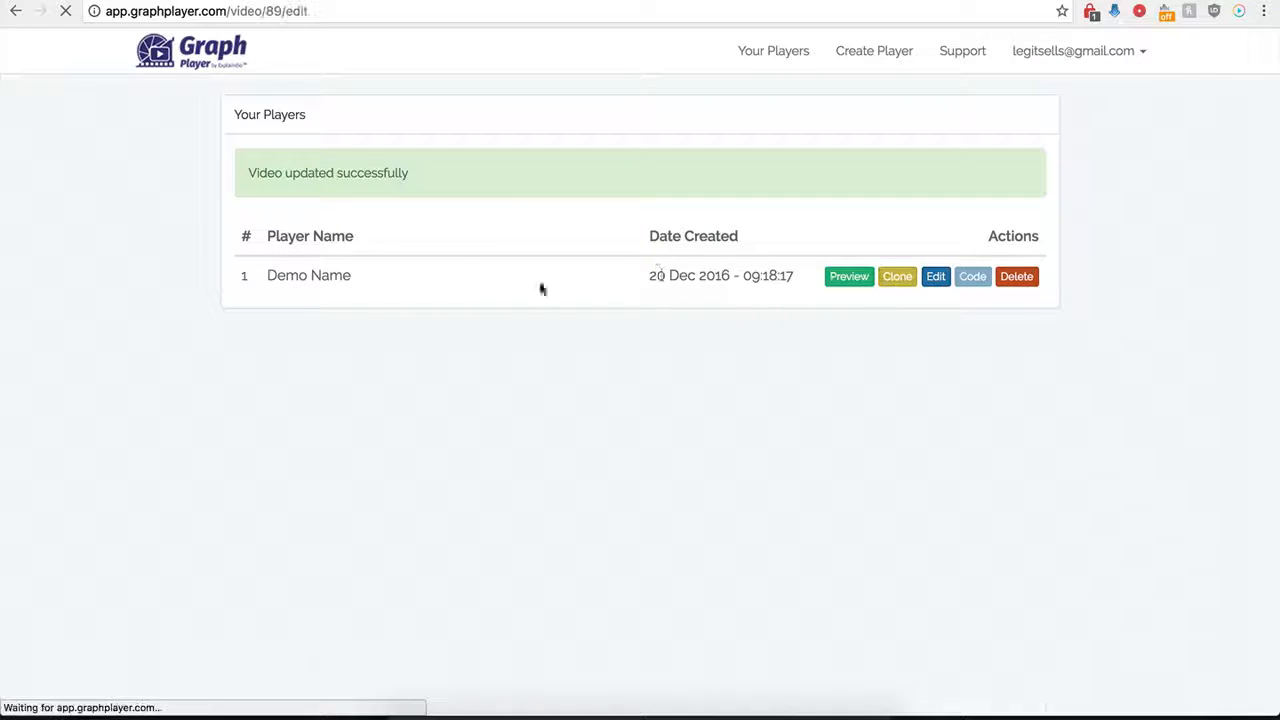
scroll(277, 489, down, 10)
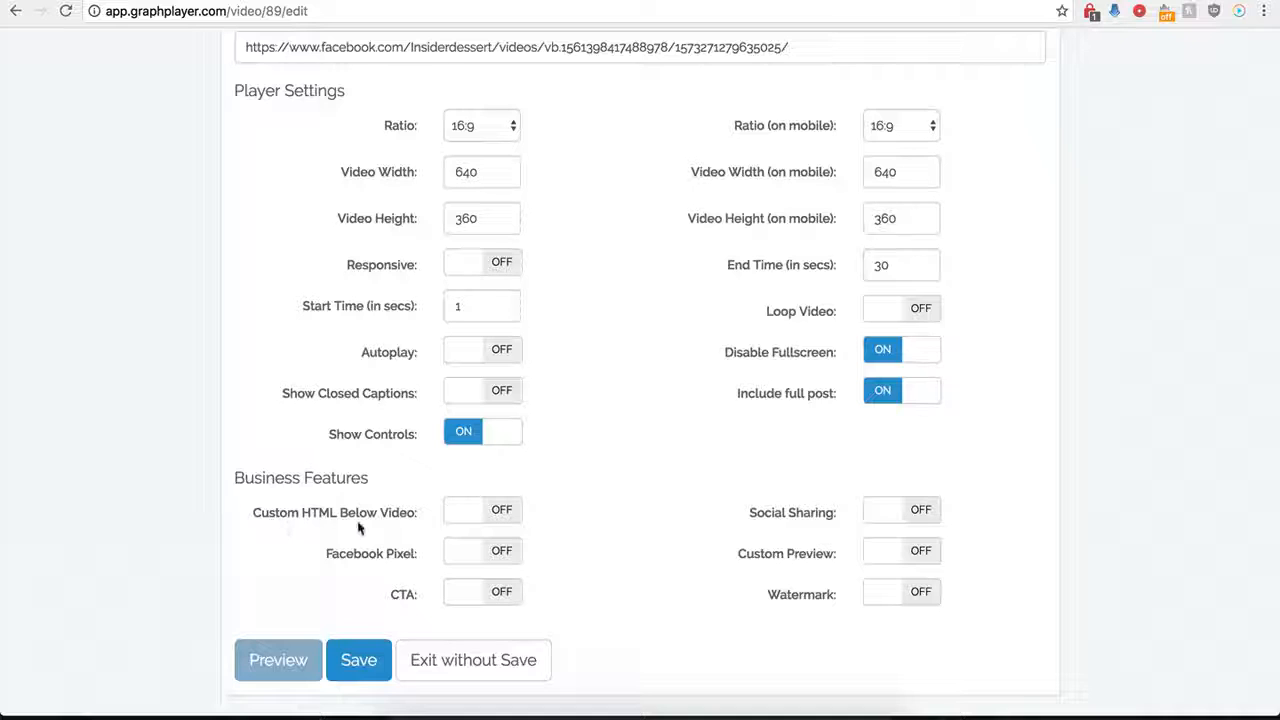
click(501, 510)
scroll(543, 551, down, 3)
click(471, 393)
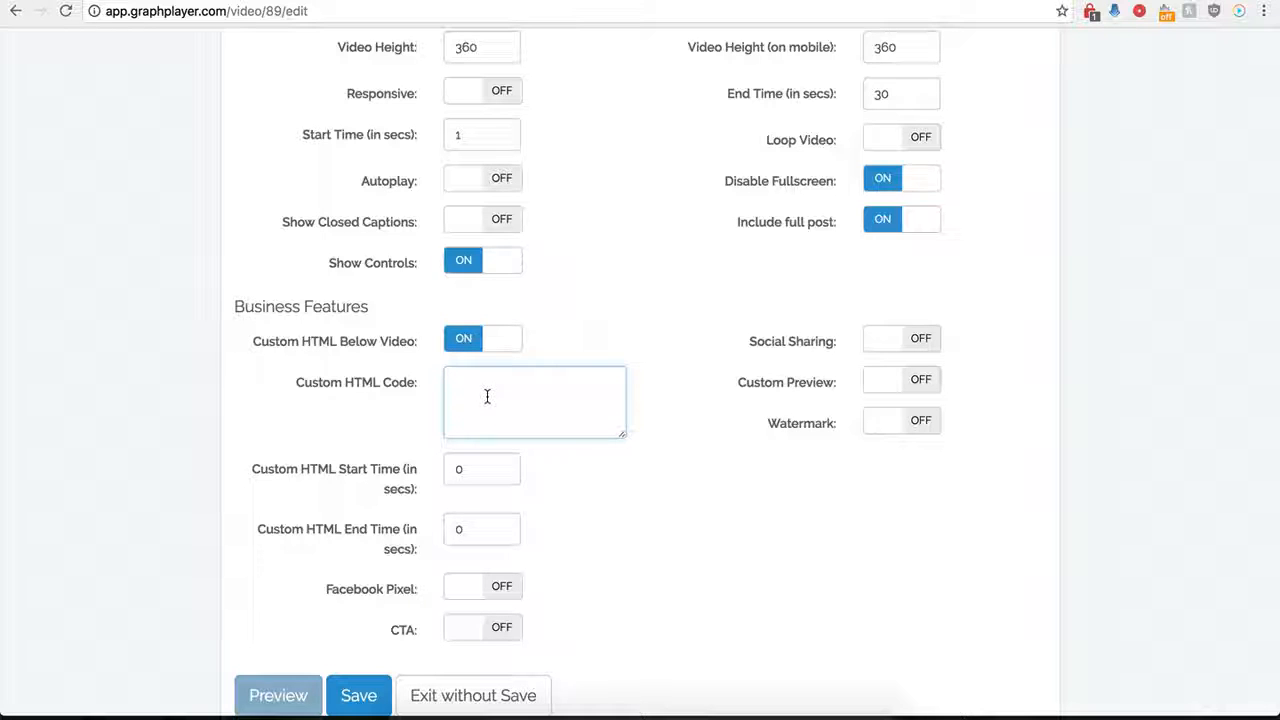
Set the custom HTML start time to 120 seconds
click(474, 476)
drag(474, 476, 444, 470)
drag(482, 529, 450, 528)
click(497, 398)
scroll(497, 398, up, 3)
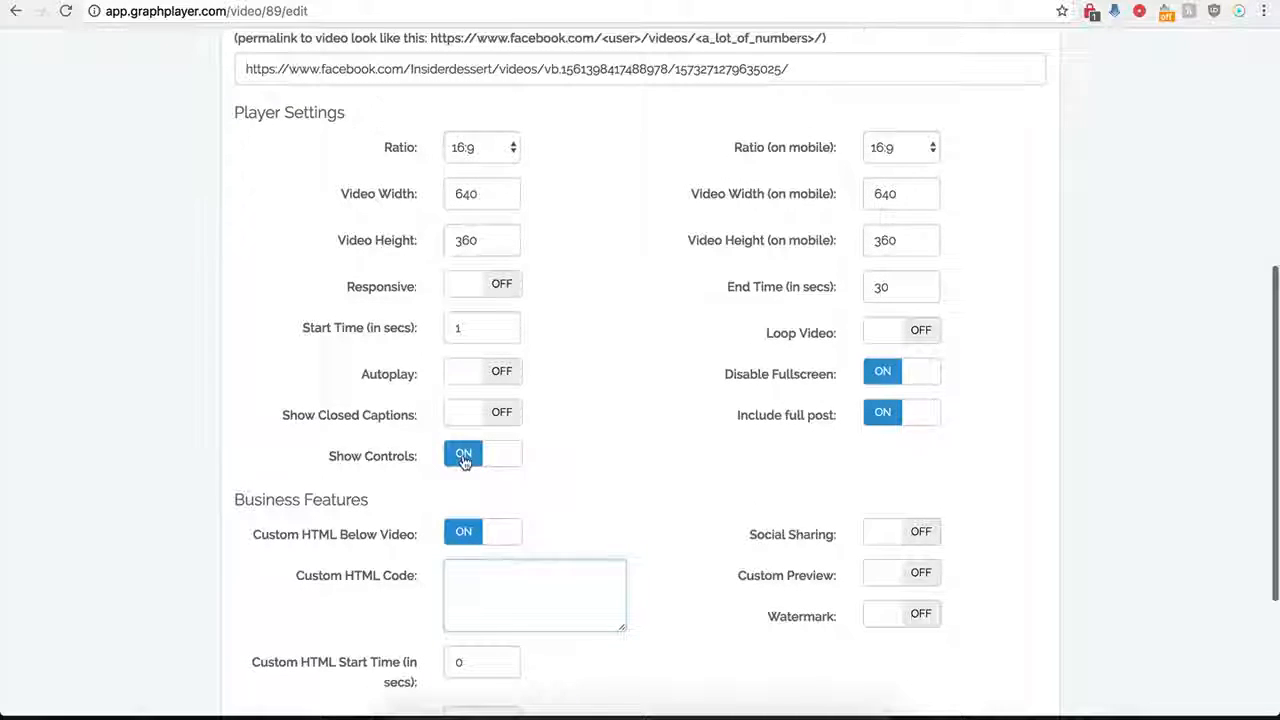
scroll(466, 455, down, 3)
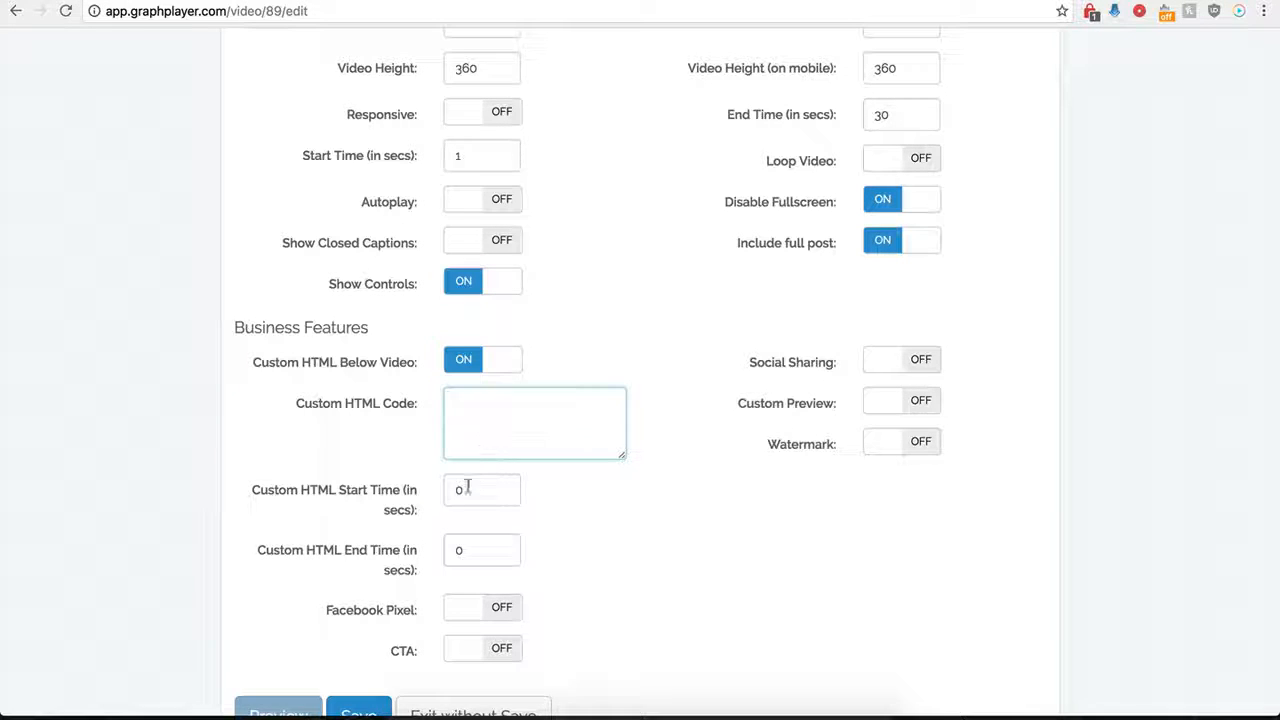
drag(490, 489, 447, 490)
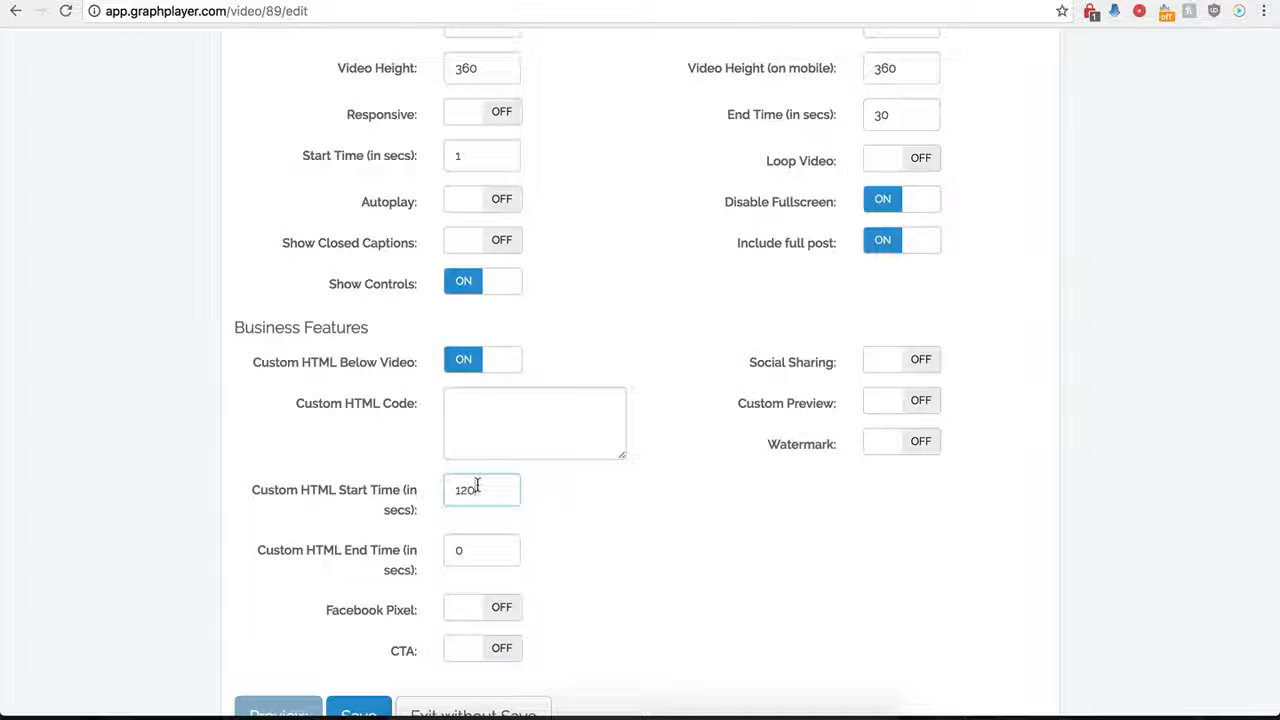
Paste the centred buy-now-button-16.png image code as the custom HTML code and enlarge its text box to show all of it
click(475, 410)
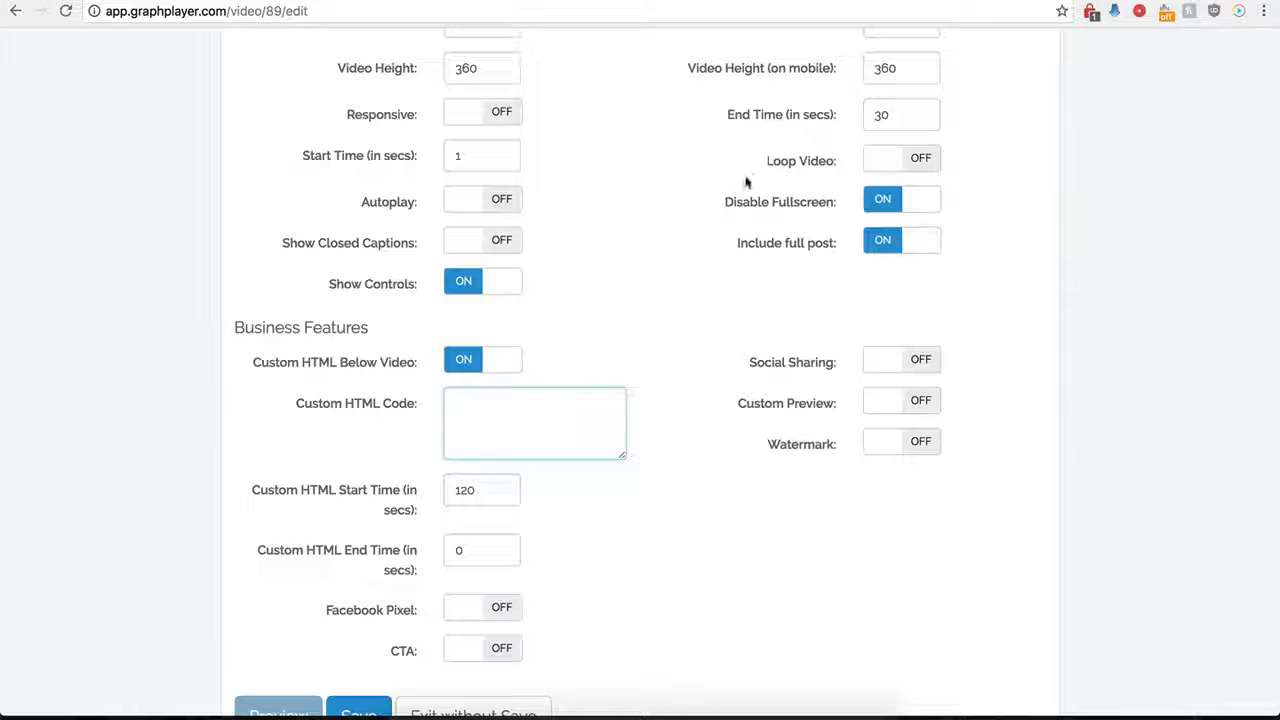
scroll(567, 415, down, 1)
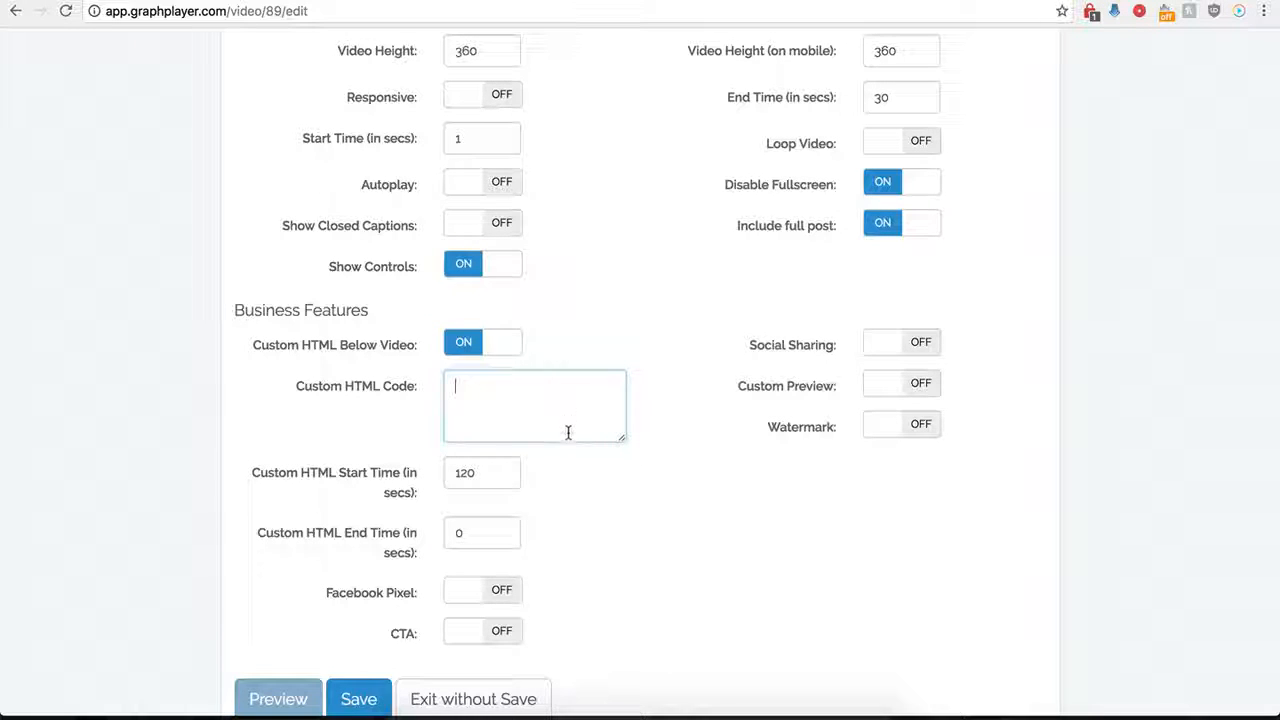
key(ctrl+v)
drag(621, 442, 666, 500)
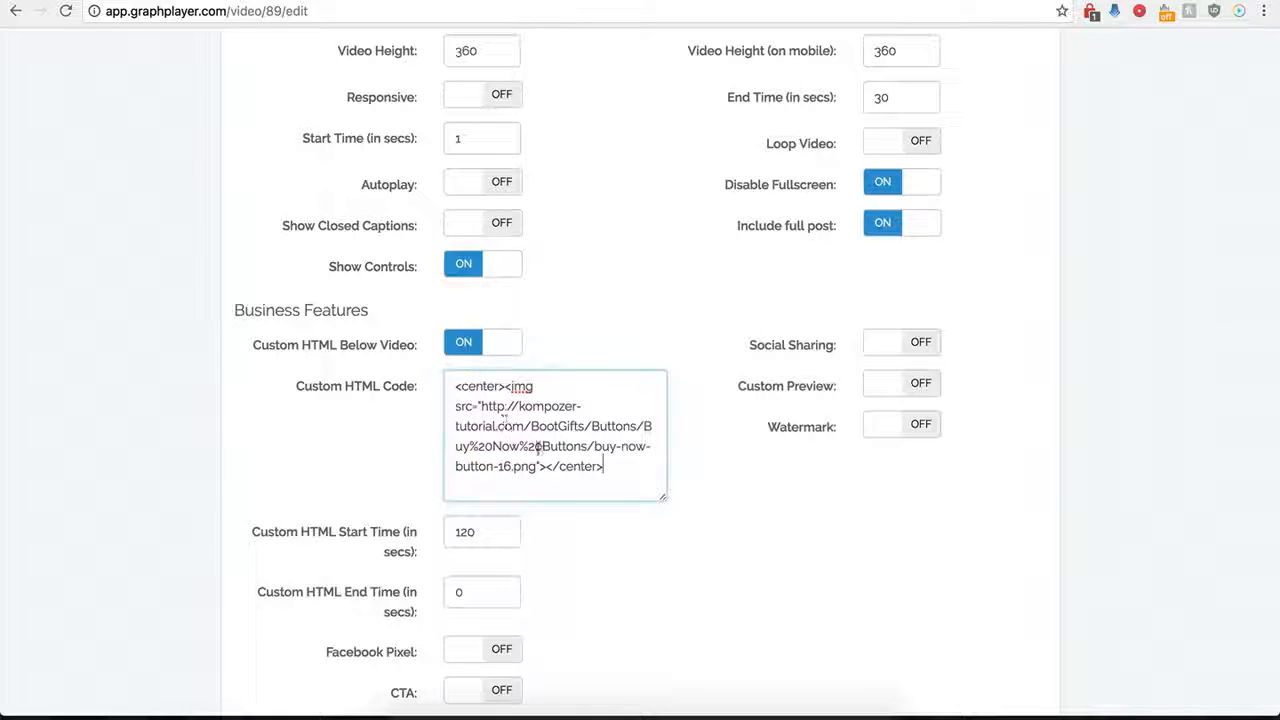
Set the custom HTML start time to 0 seconds and save the player
click(488, 517)
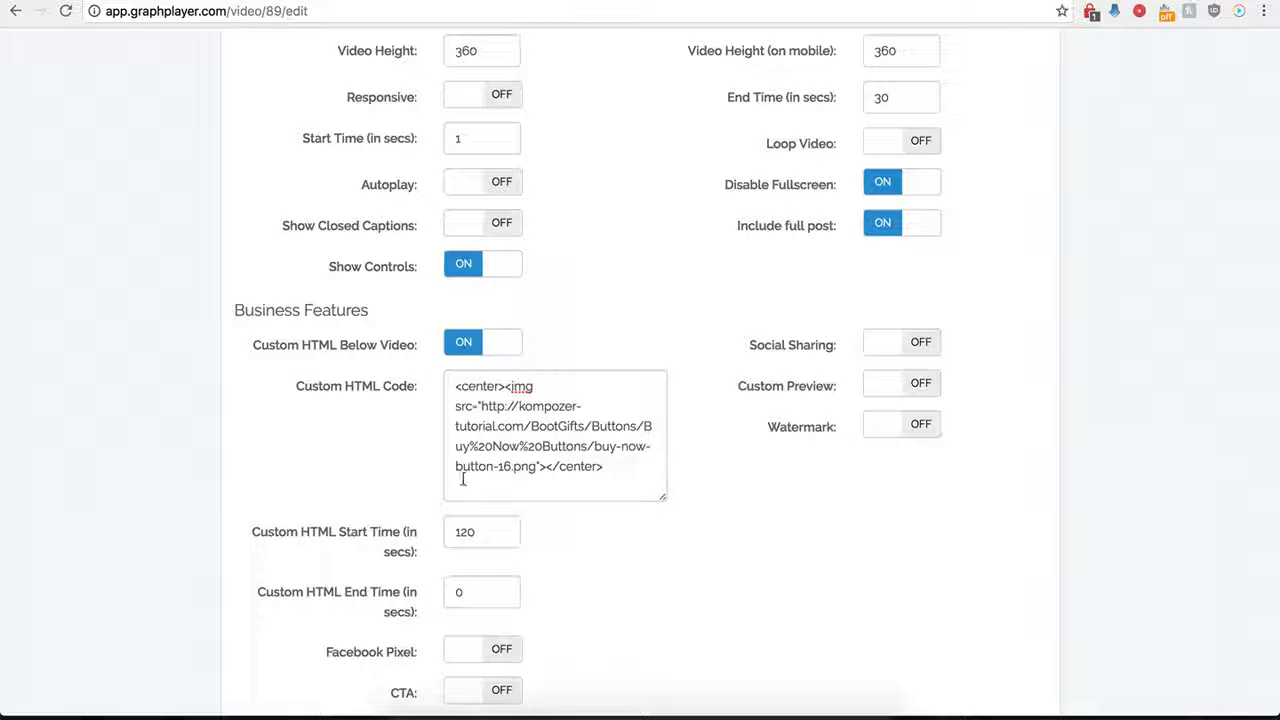
drag(486, 532, 447, 532)
text(0)
click(597, 596)
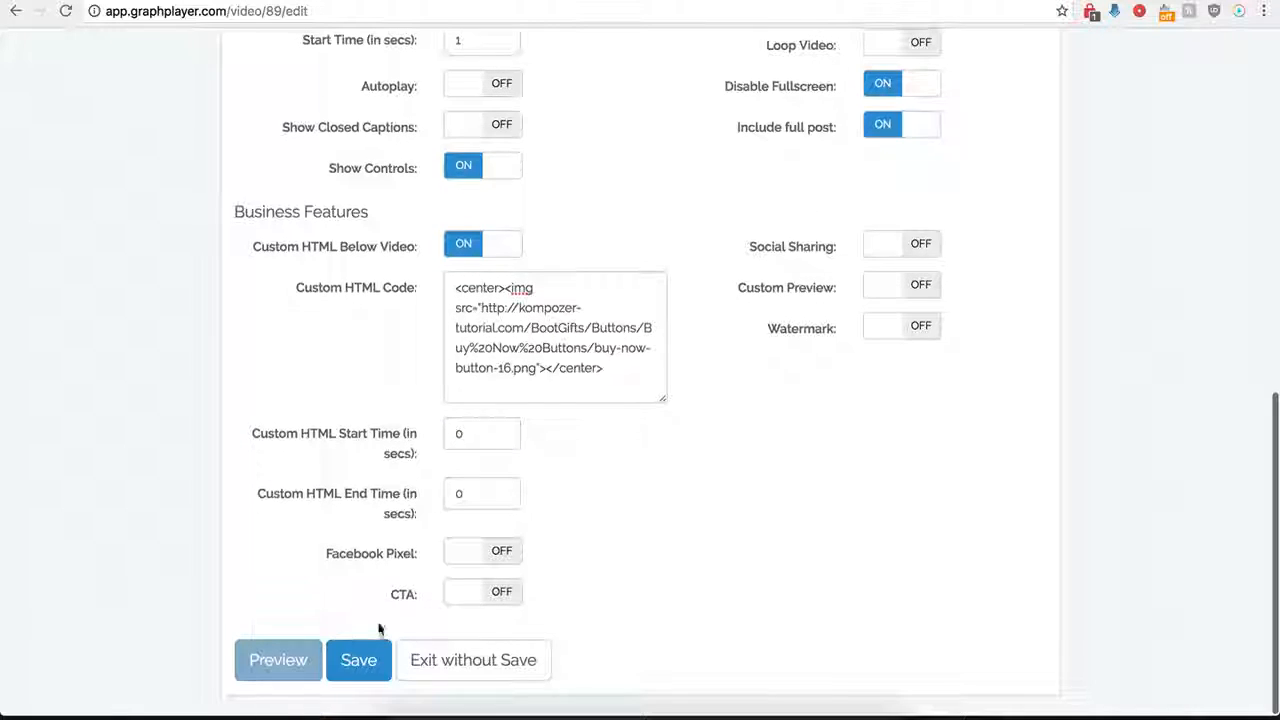
click(358, 659)
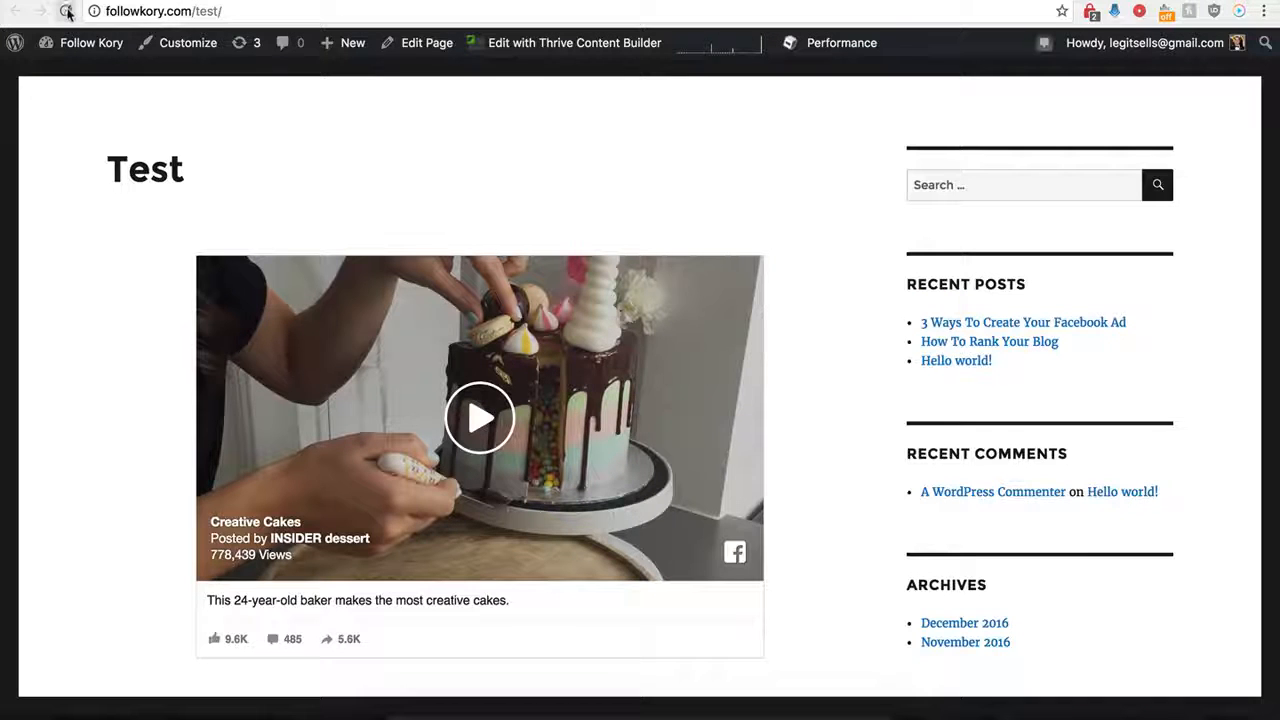
Reload the Test page and examine the custom HTML button below the embedded video
click(67, 11)
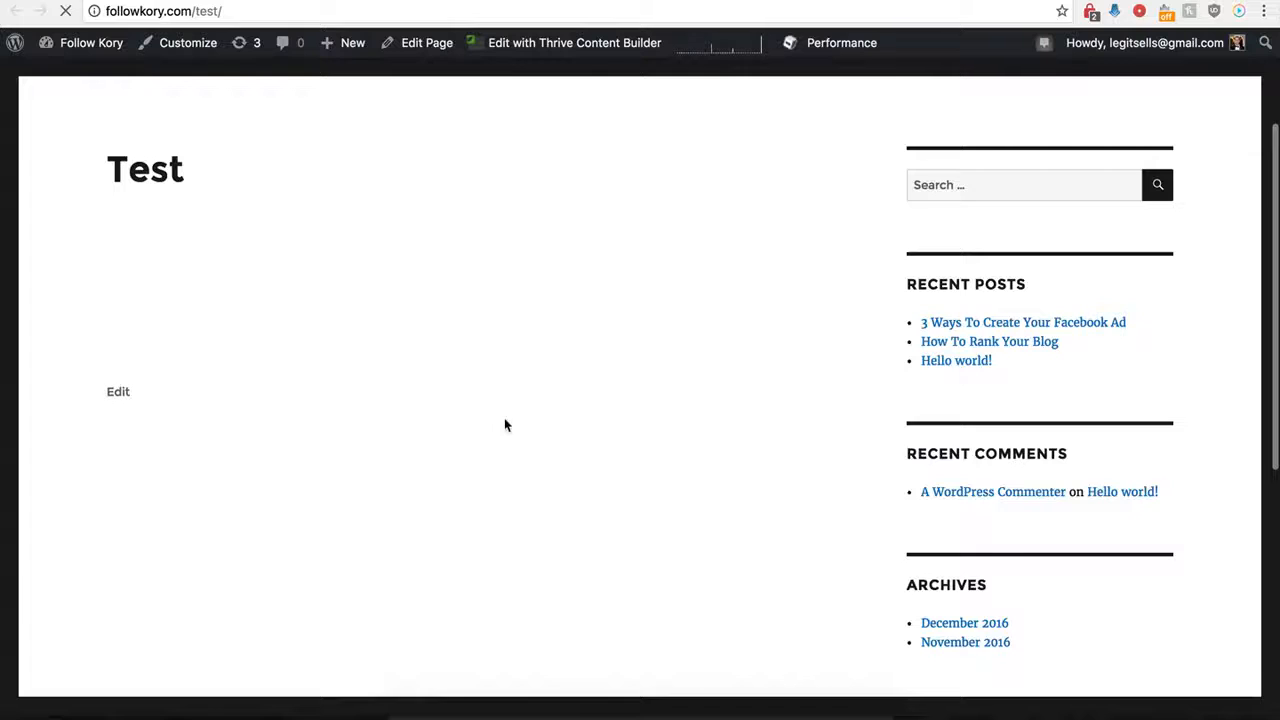
scroll(447, 418, down, 5)
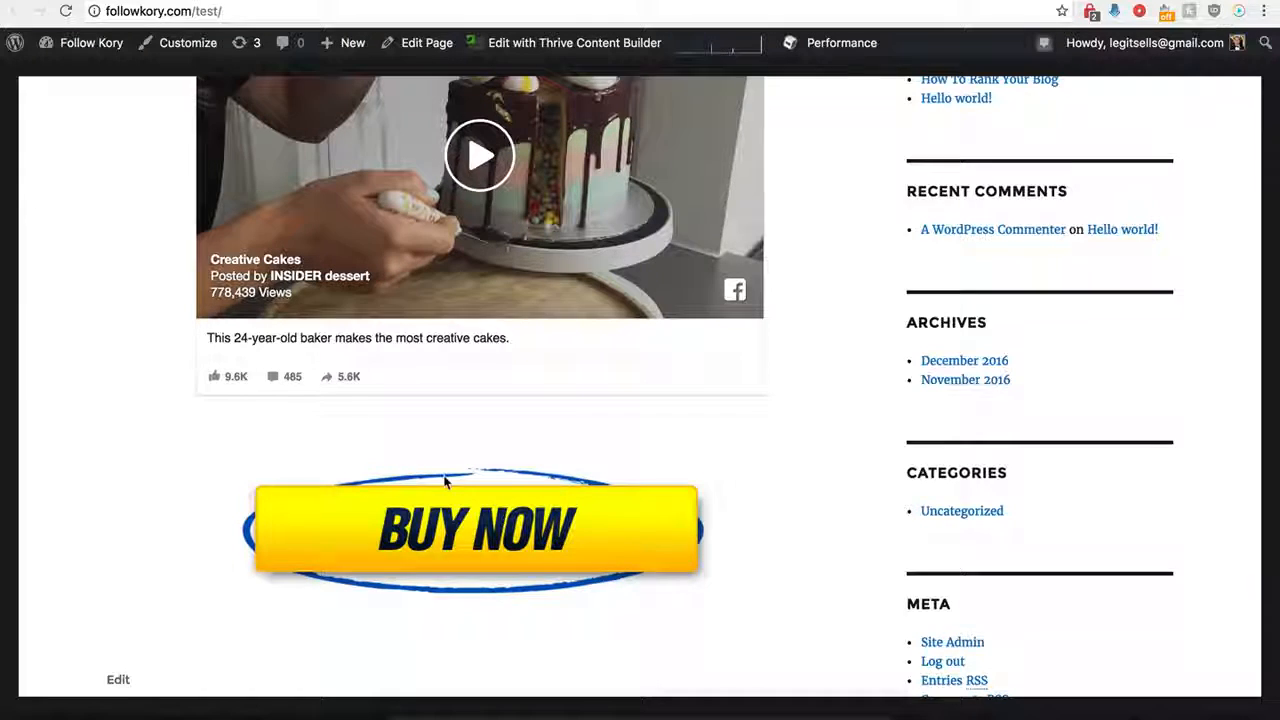
scroll(455, 470, up, 2)
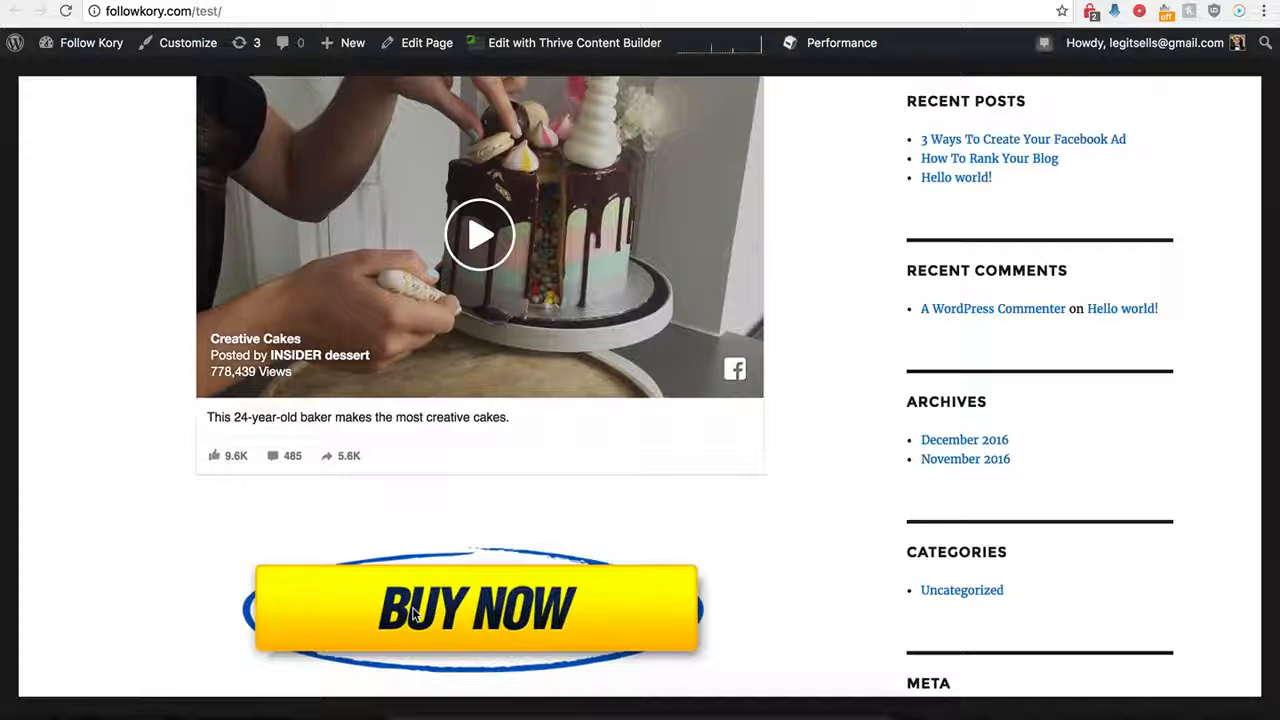
scroll(436, 563, up, 2)
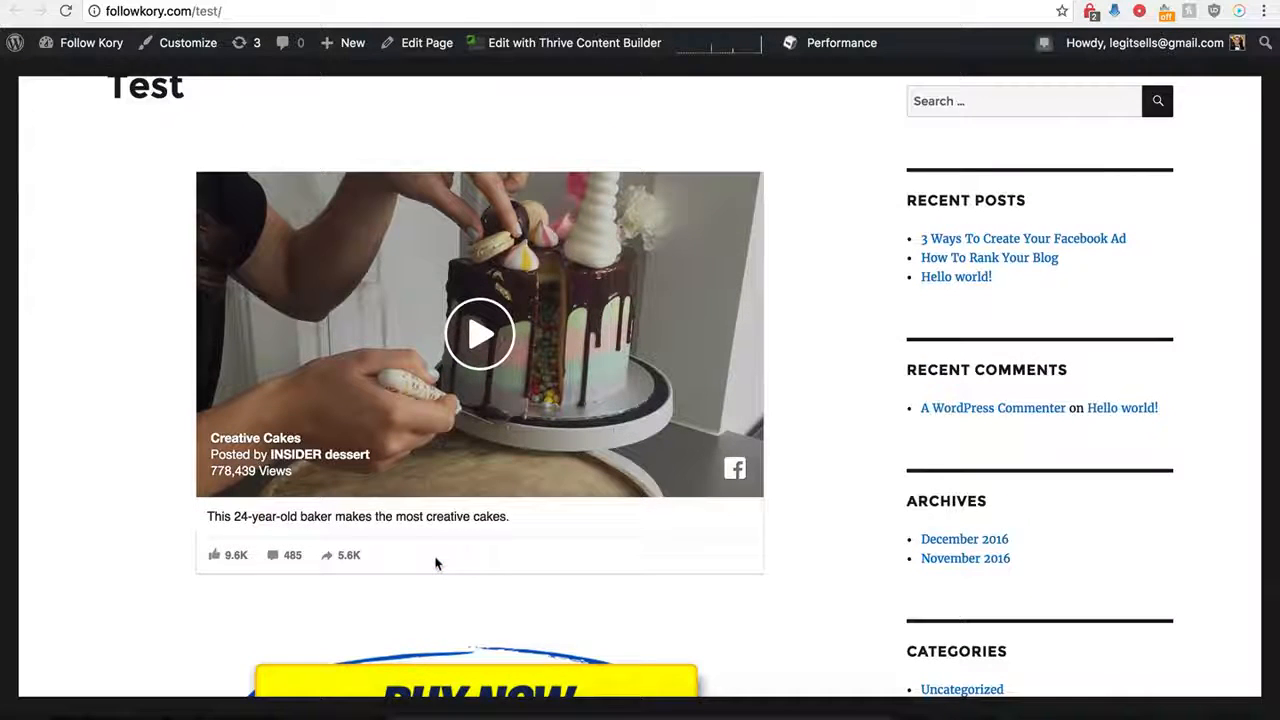
scroll(436, 563, down, 1)
scroll(436, 563, up, 3)
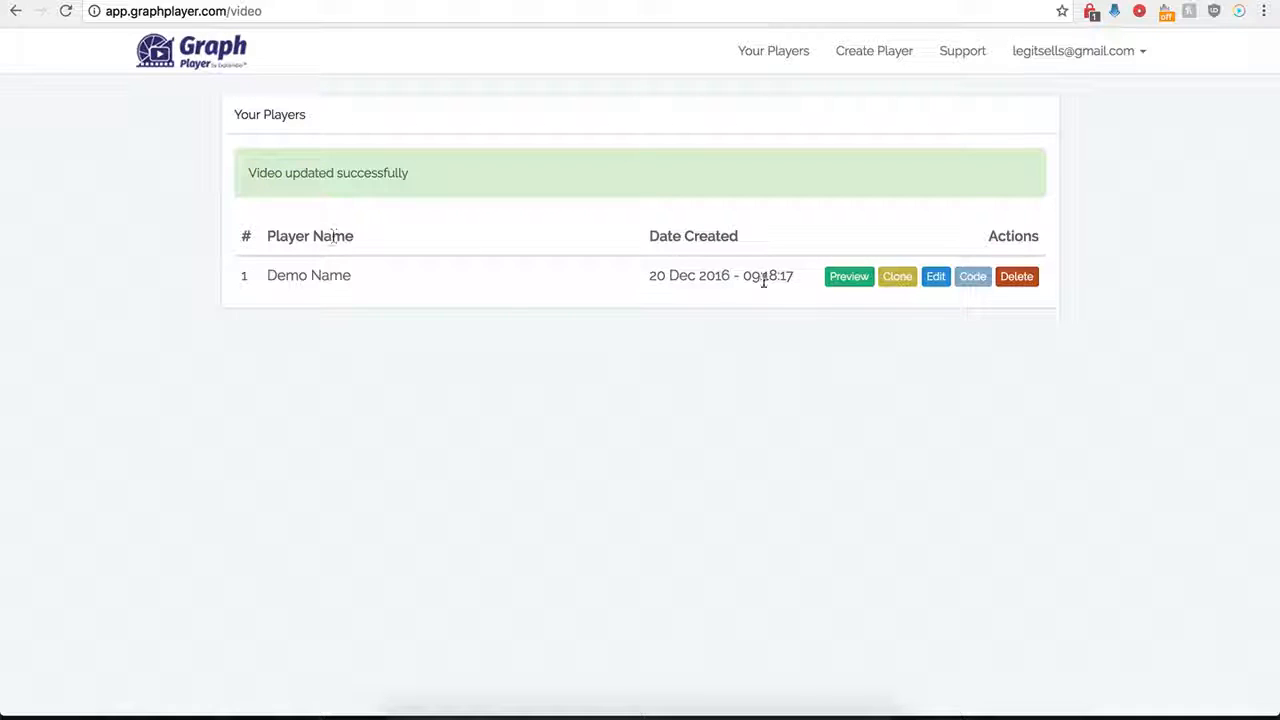
Open the Demo Name player's settings and turn off Custom HTML Below Video
click(932, 278)
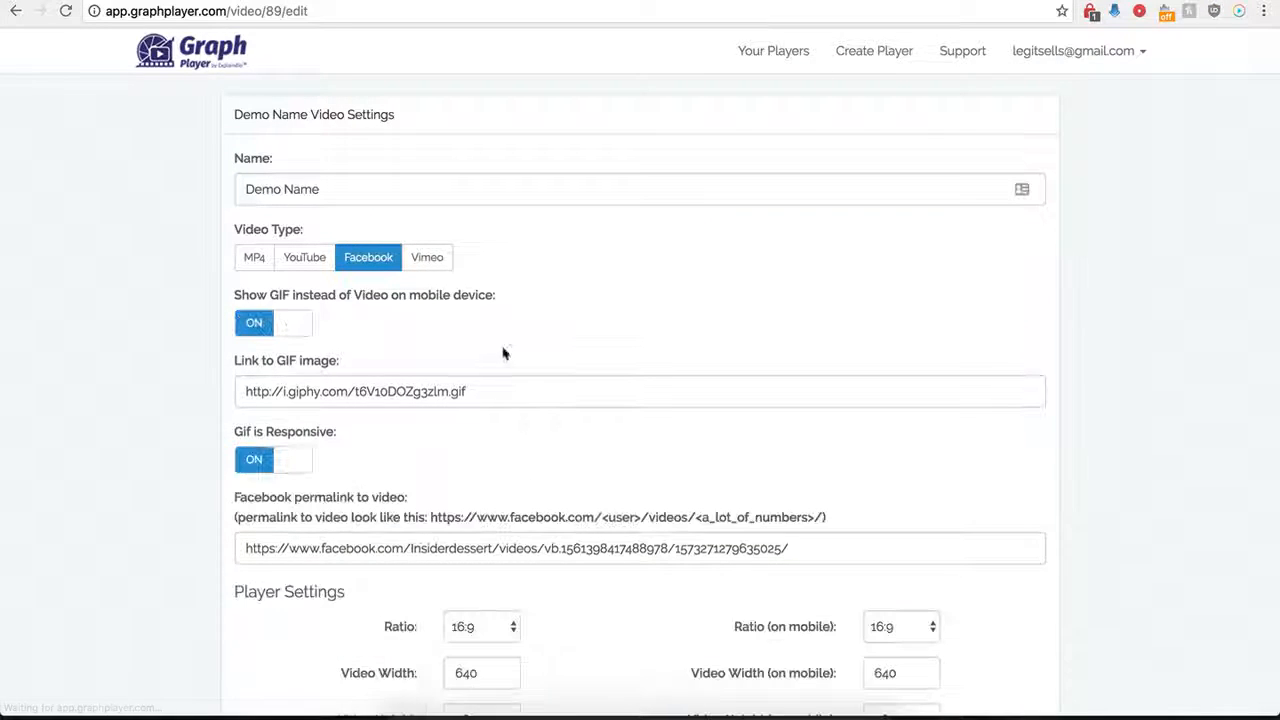
scroll(226, 537, down, 5)
scroll(228, 535, down, 3)
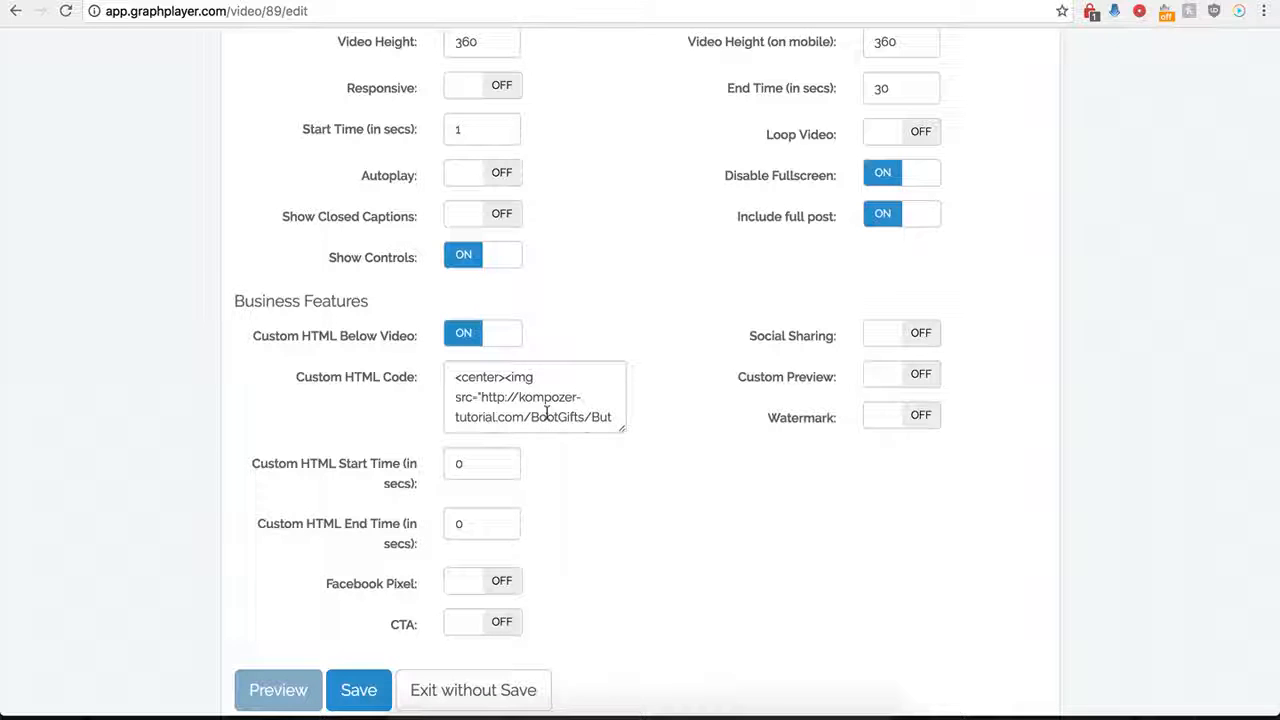
click(462, 334)
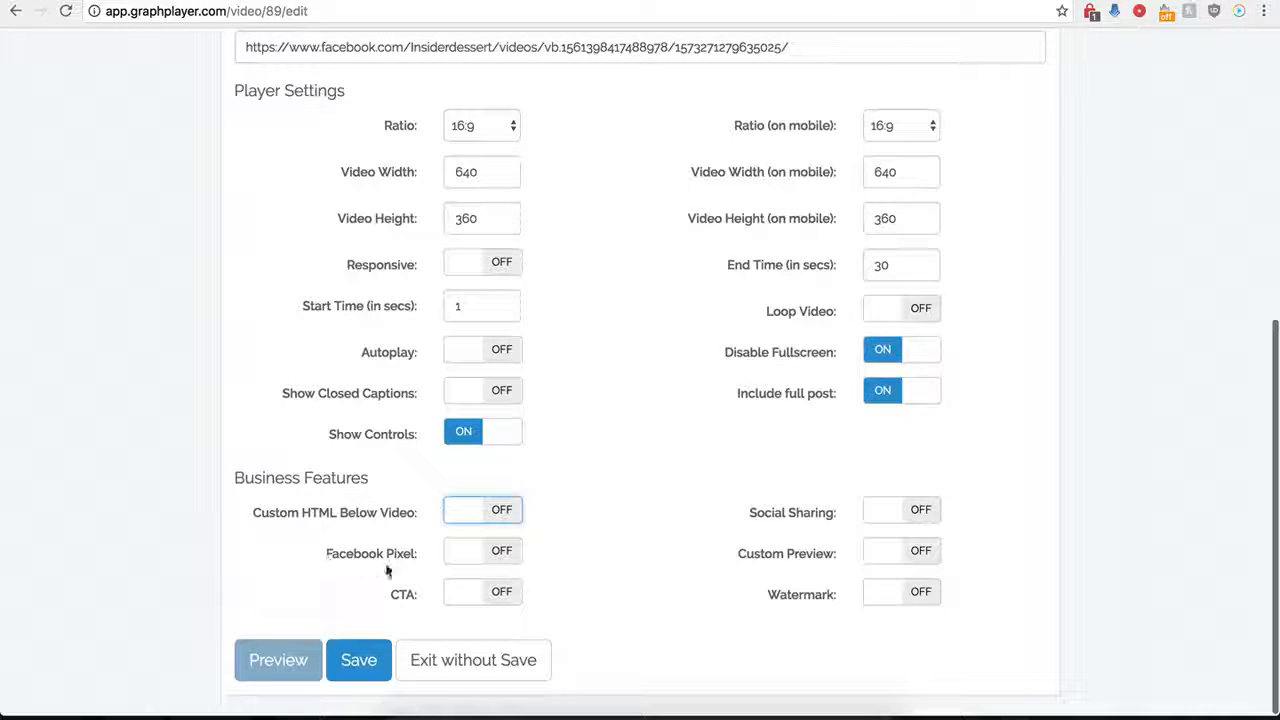
Turn on Facebook Pixel to inspect its code and time fields, and switch the feature off again
click(505, 558)
scroll(465, 568, down, 2)
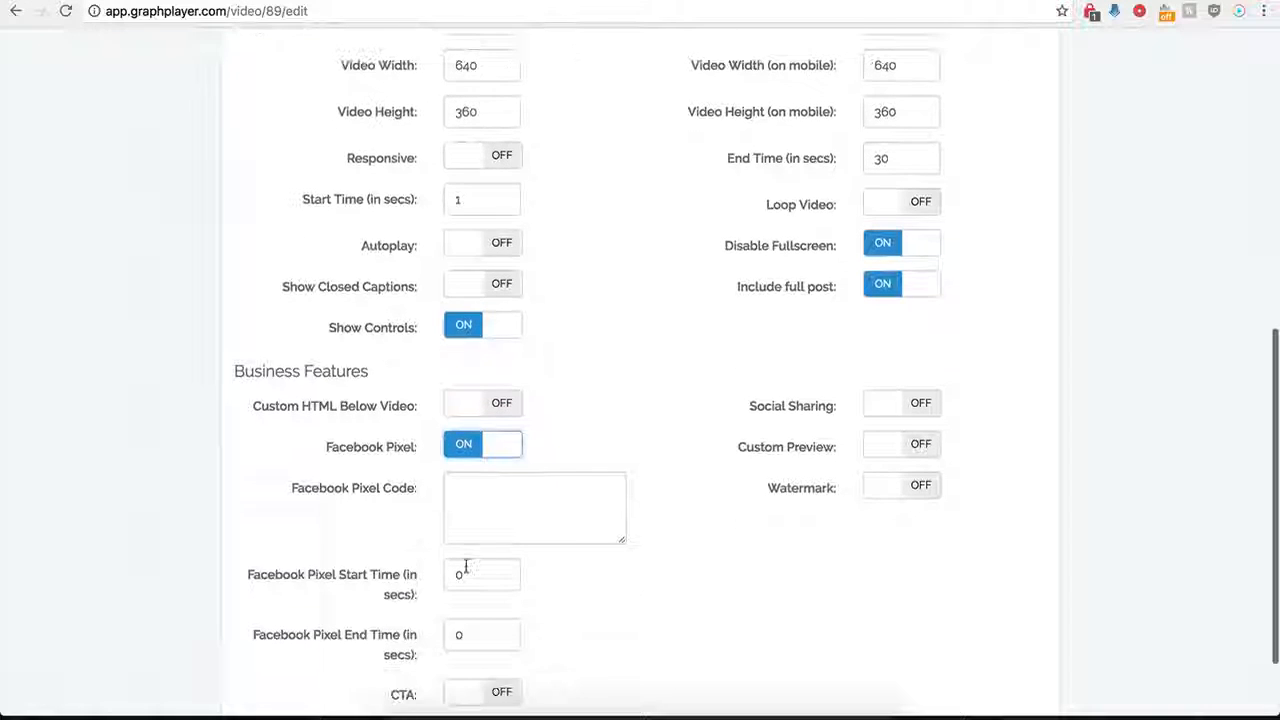
scroll(540, 505, down, 1)
click(500, 463)
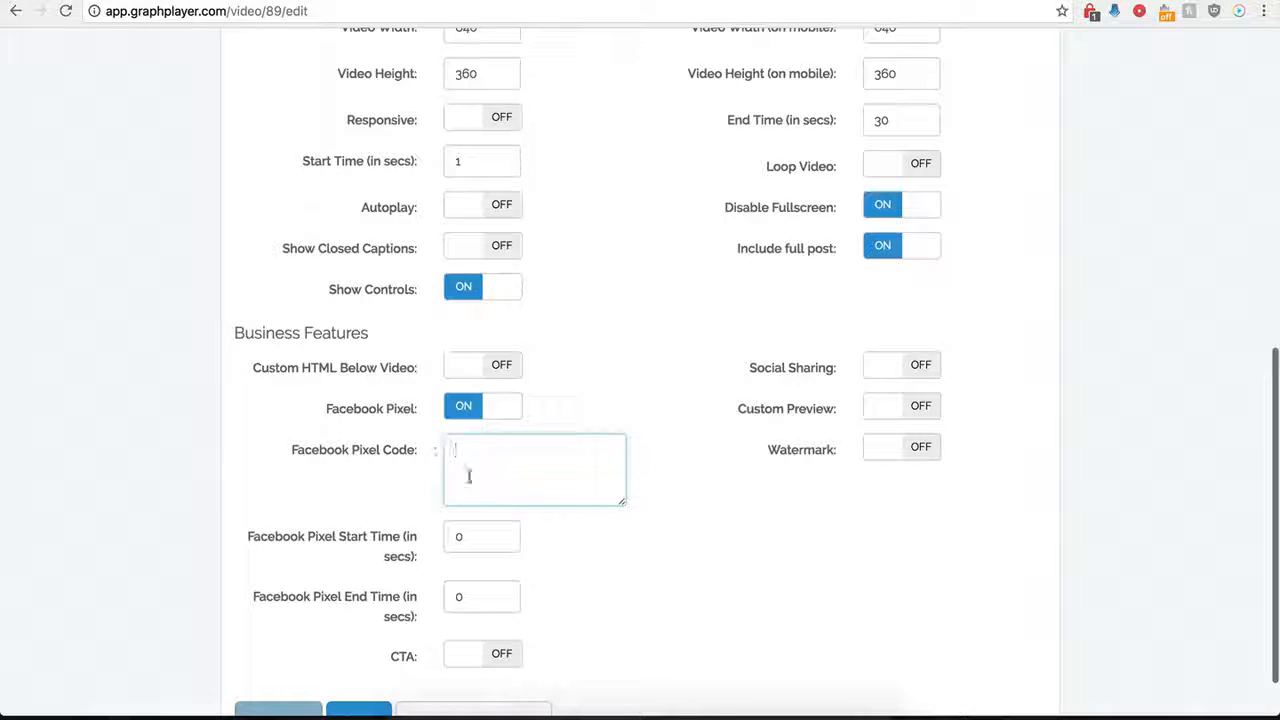
click(461, 410)
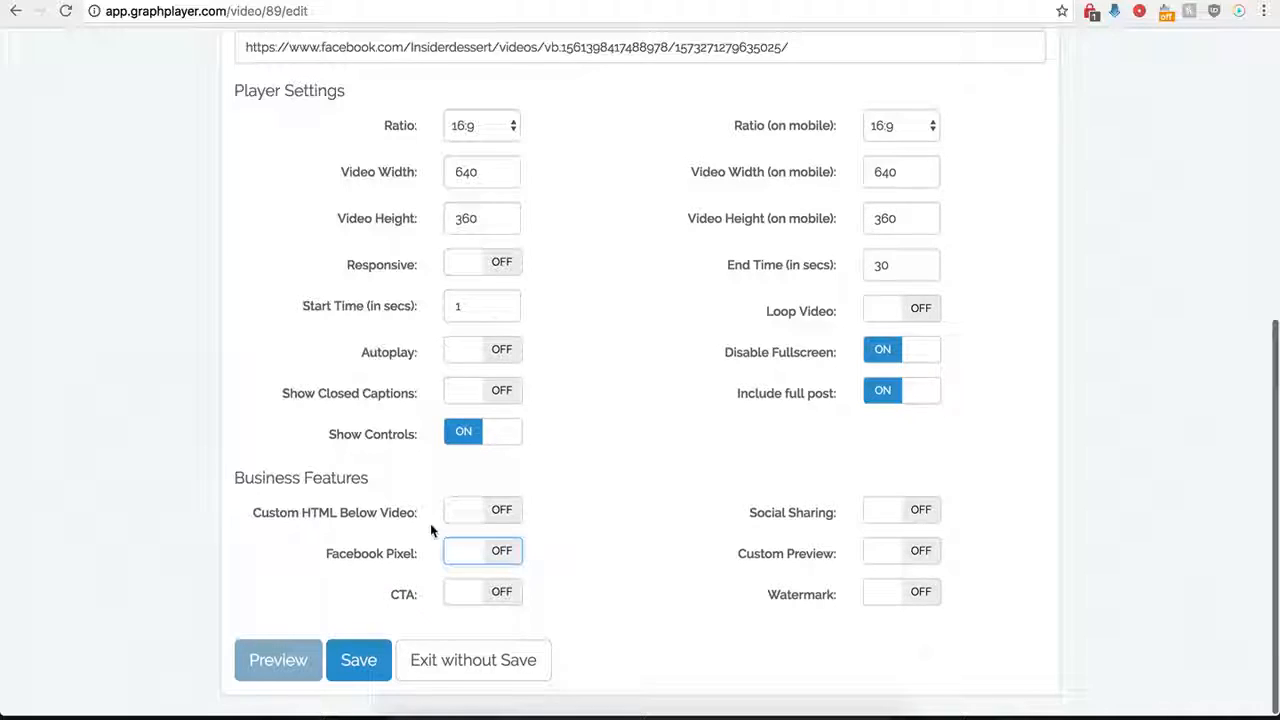
Turn on the CTA feature and paste the kompozer-tutorial.com button image address as the CTA Image Url
click(498, 594)
scroll(577, 629, down, 4)
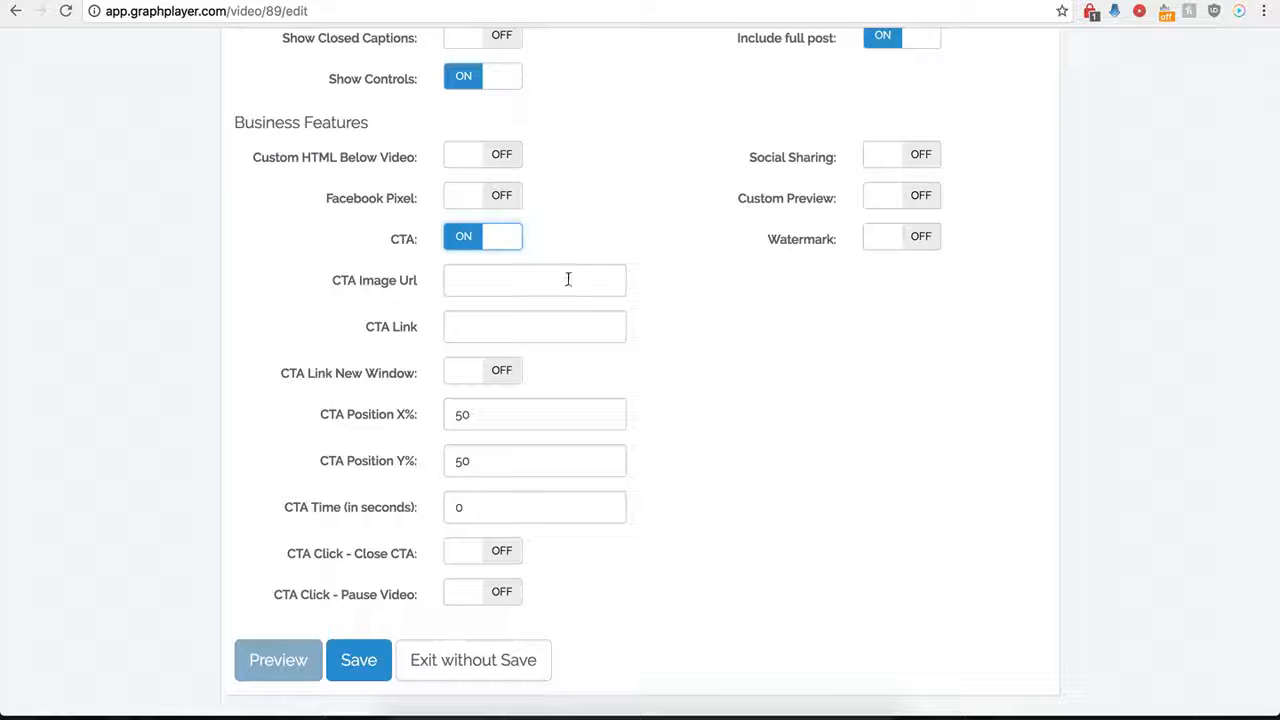
click(475, 277)
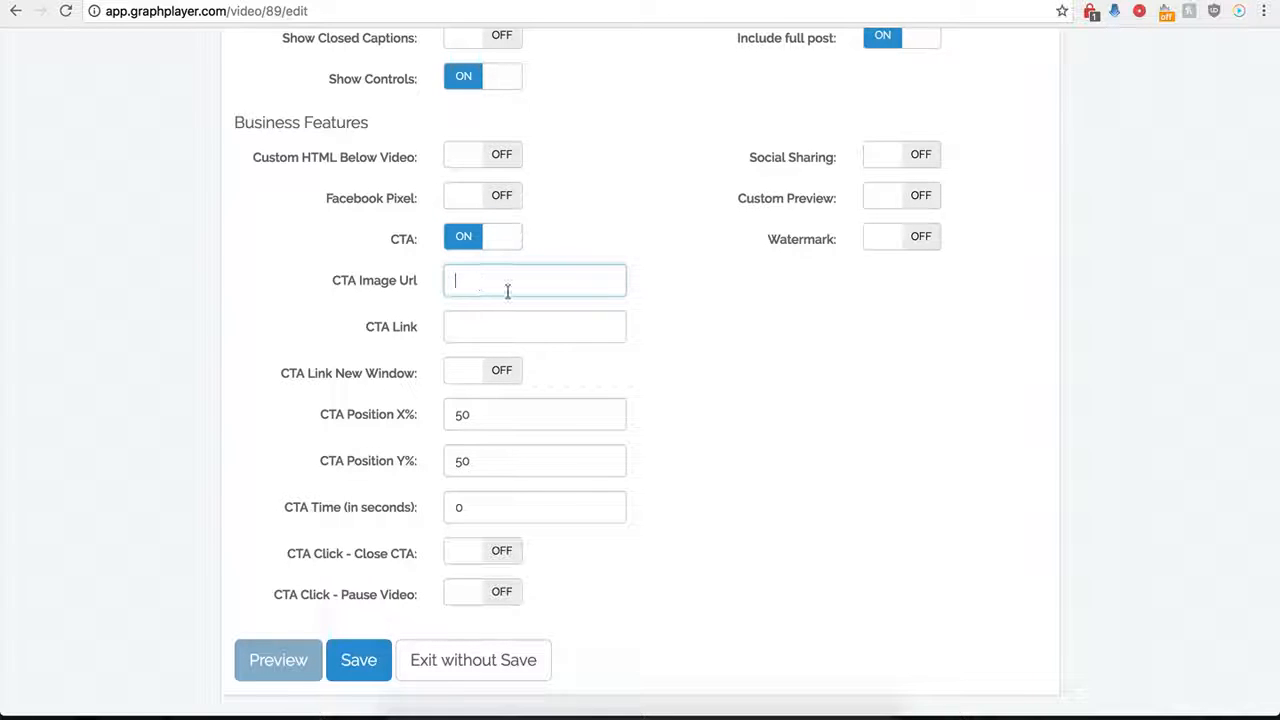
key(ctrl+v)
click(466, 327)
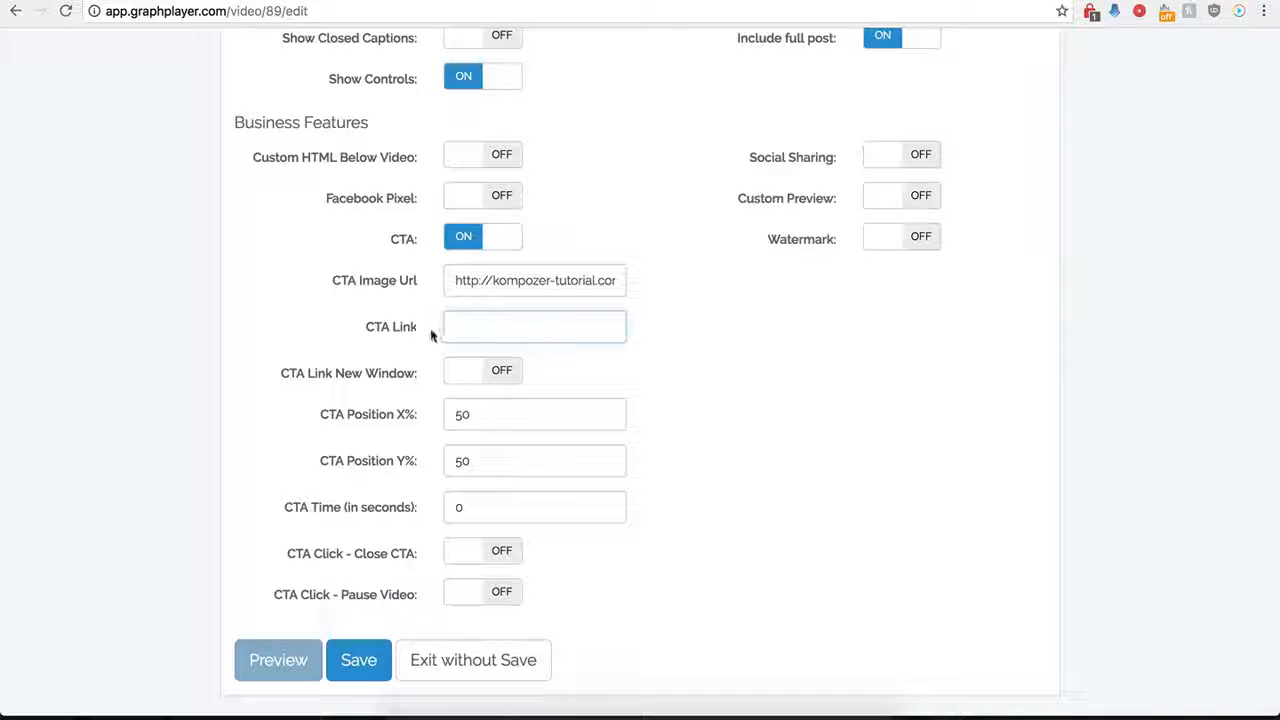
click(475, 330)
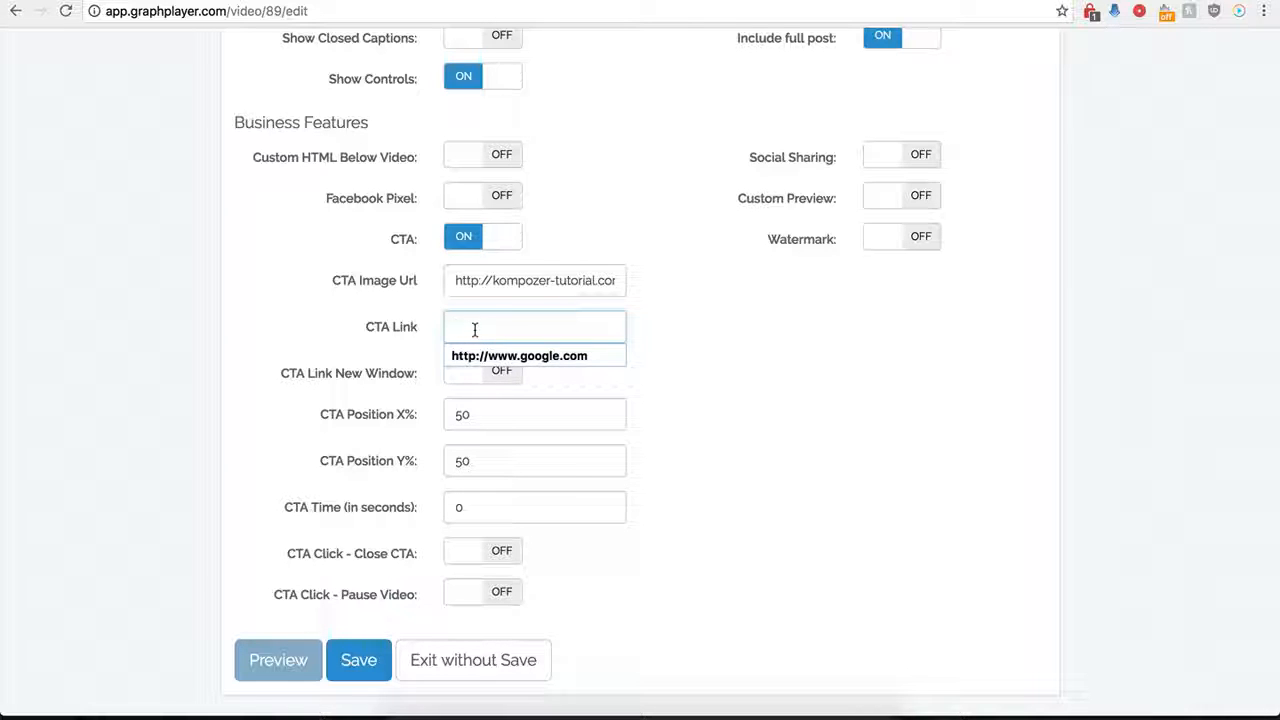
click(482, 356)
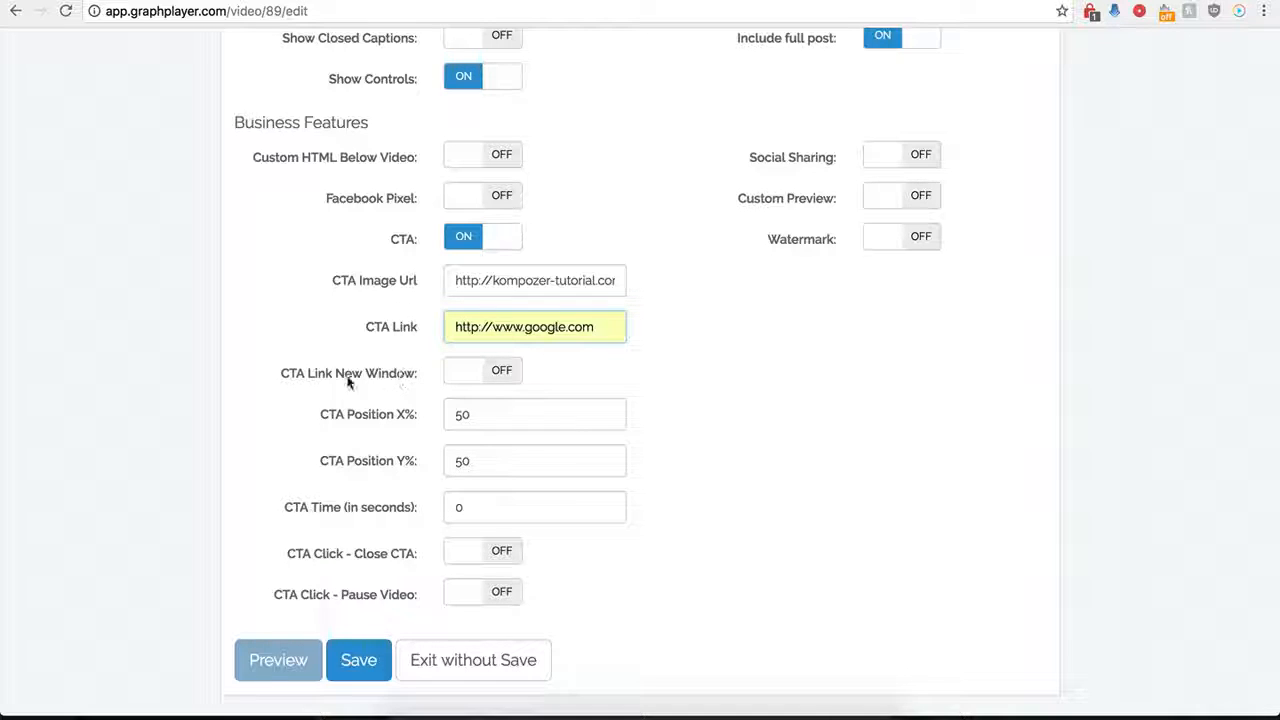
click(495, 372)
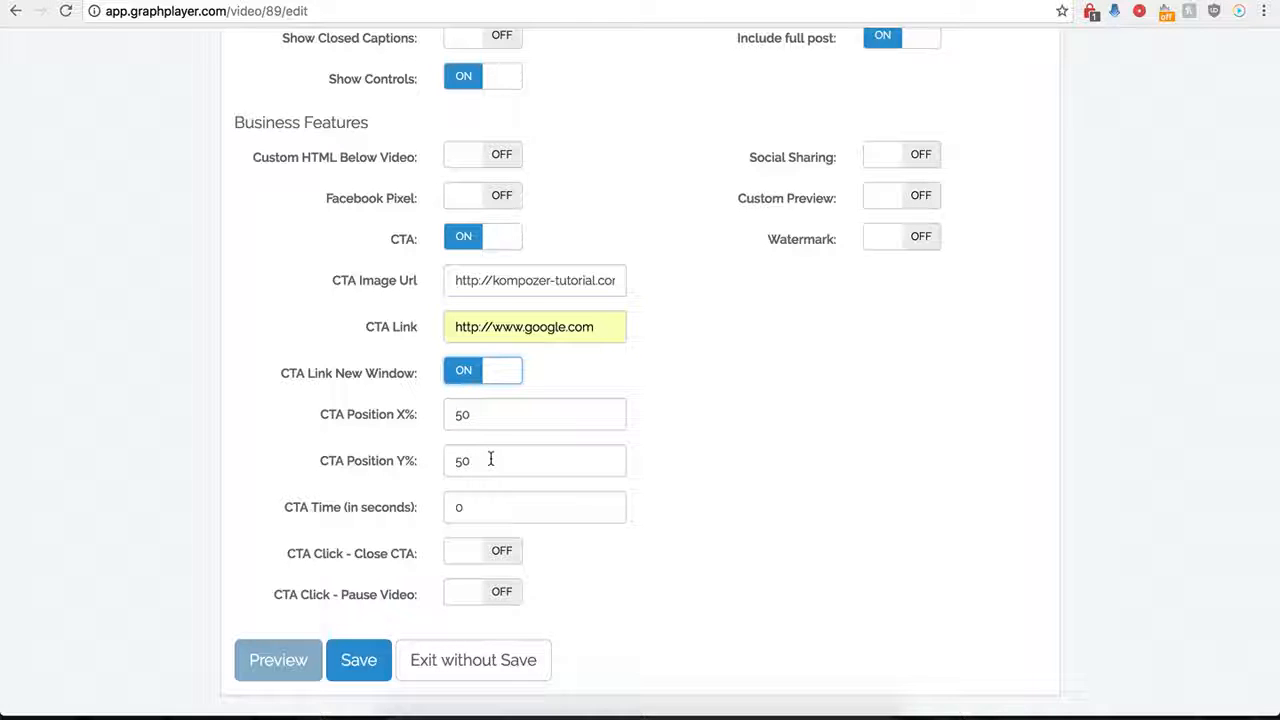
Set the CTA time to 0 seconds and enable closing the CTA when it is clicked
double_click(470, 507)
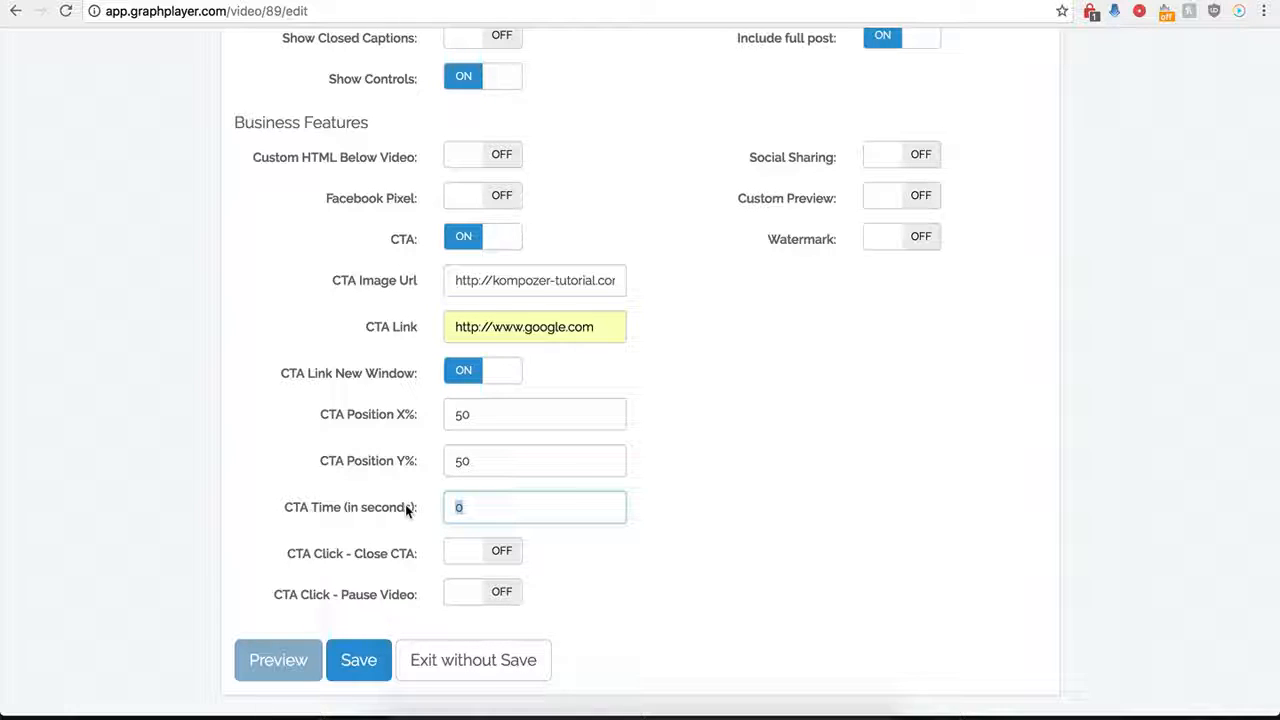
text(12)
key(BackSpace)
text(0)
click(534, 595)
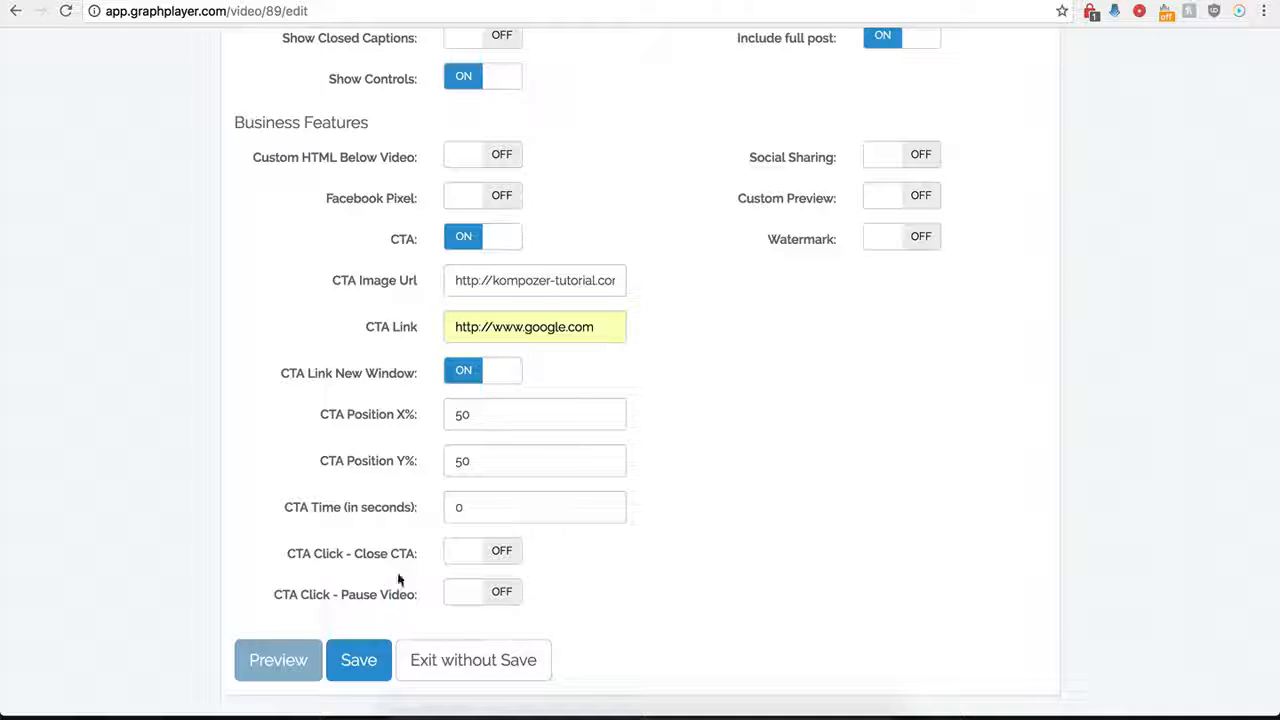
click(503, 556)
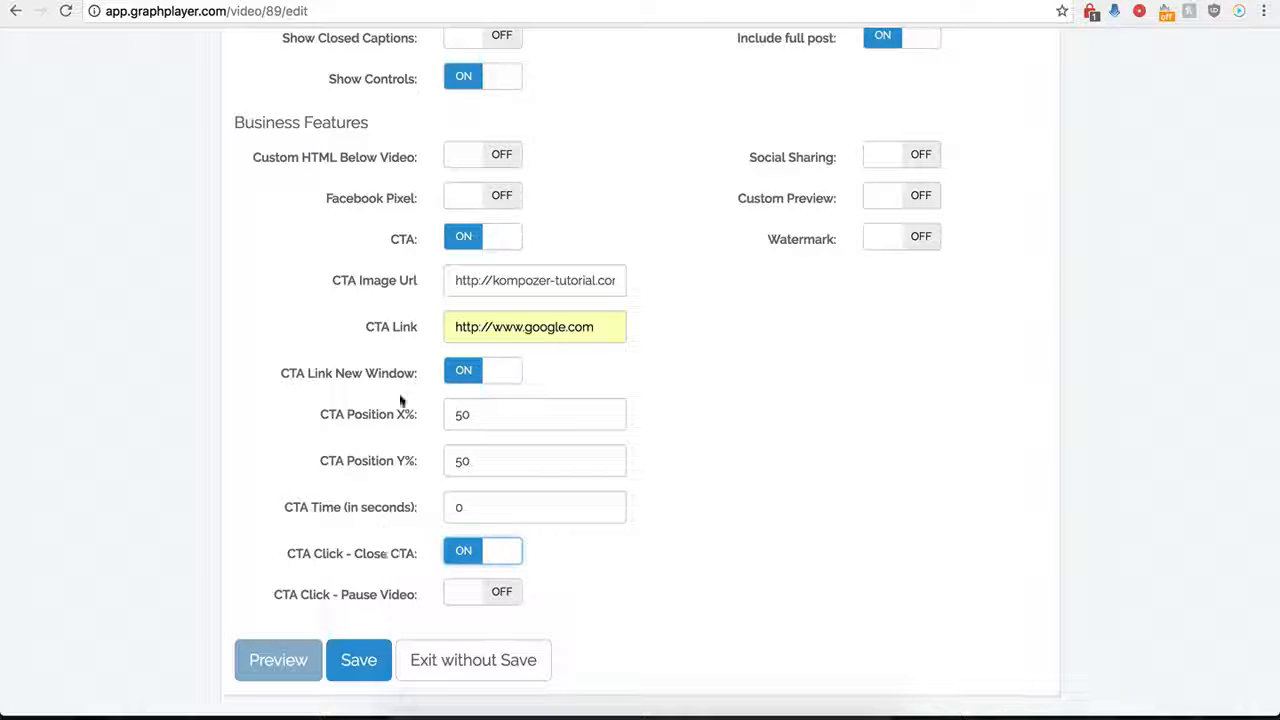
Save the player and reload the Test page to check the CTA button over the embedded video
click(345, 672)
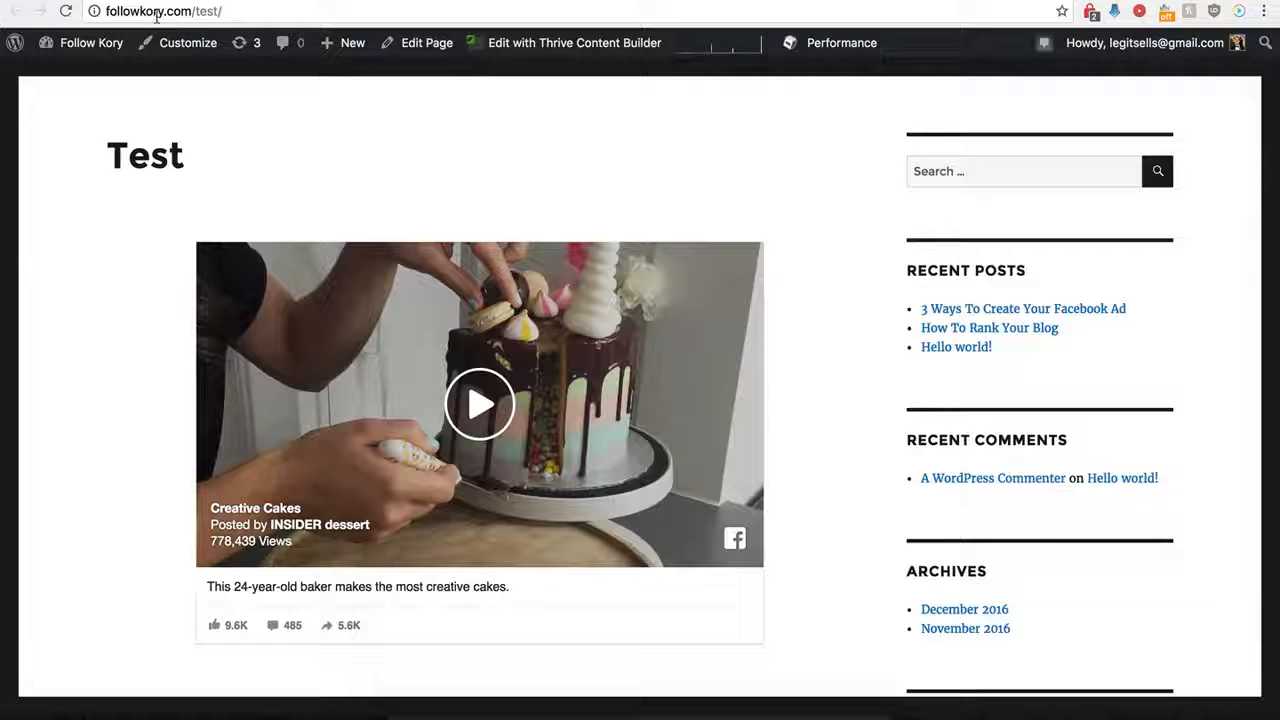
click(65, 11)
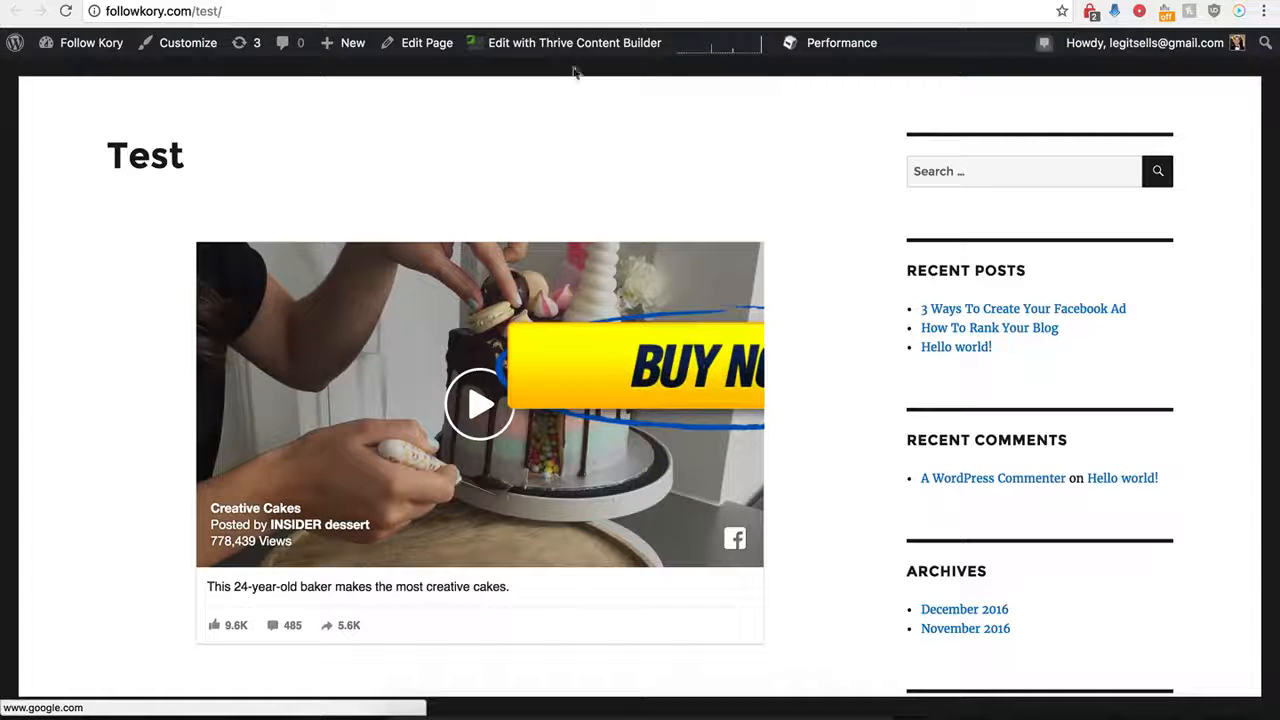
Return to GraphPlayer, set the Demo Name player's CTA Position X to 0% and save the player
click(340, 0)
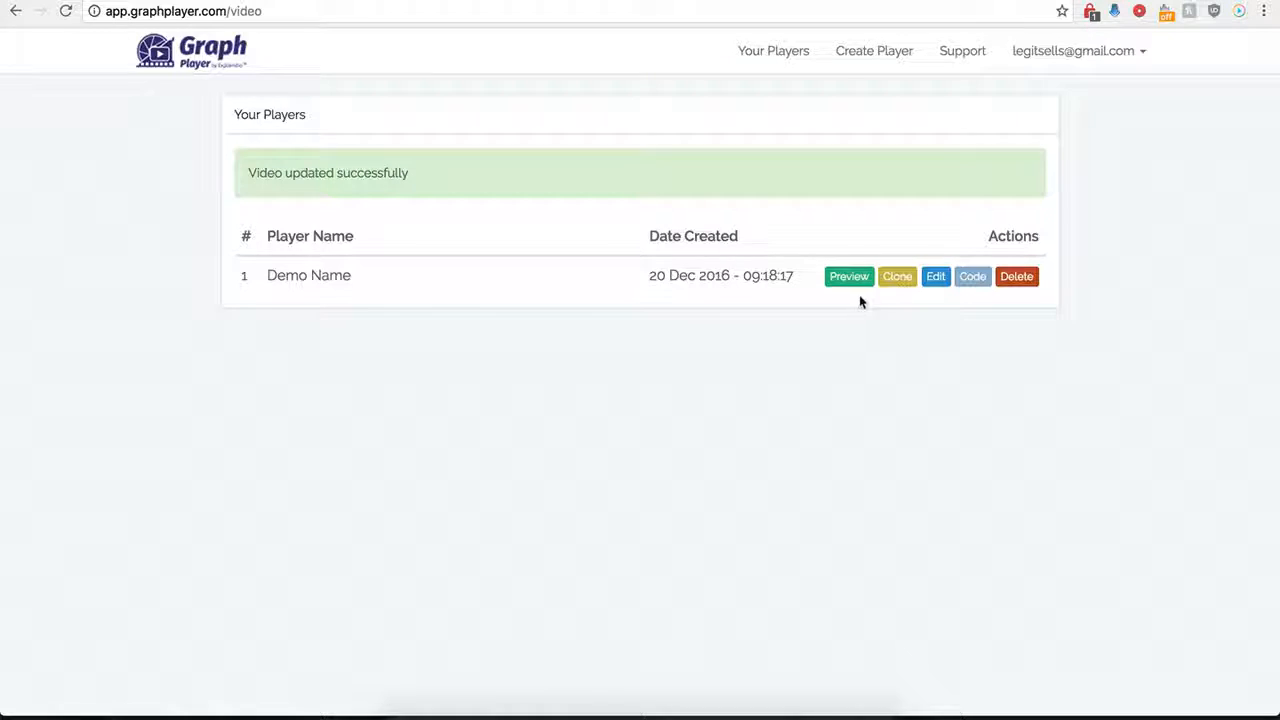
click(933, 277)
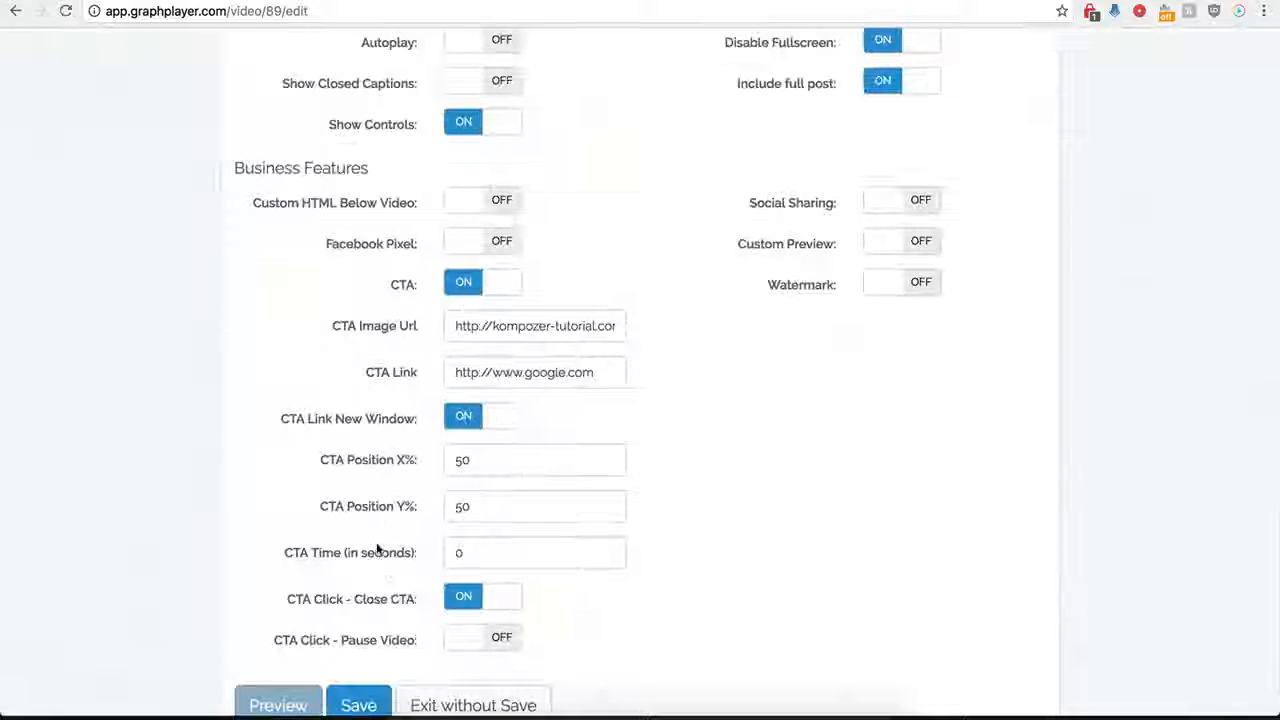
scroll(407, 517, down, 1)
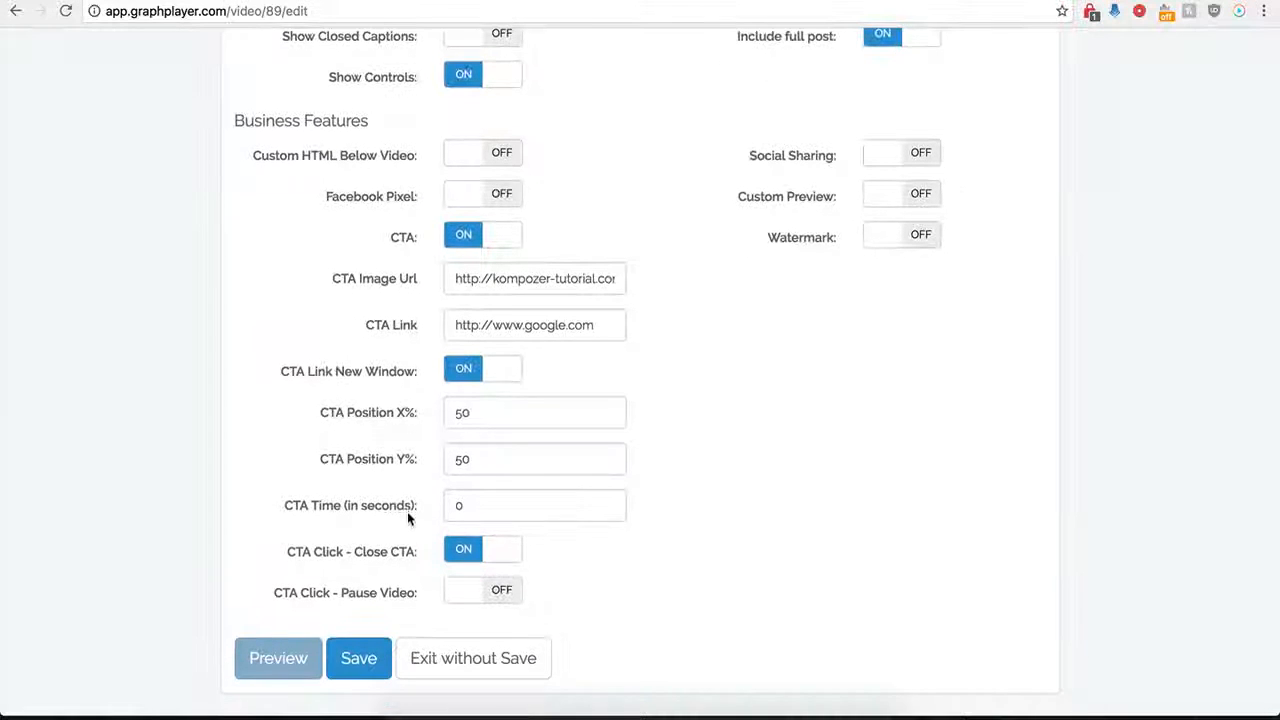
click(478, 420)
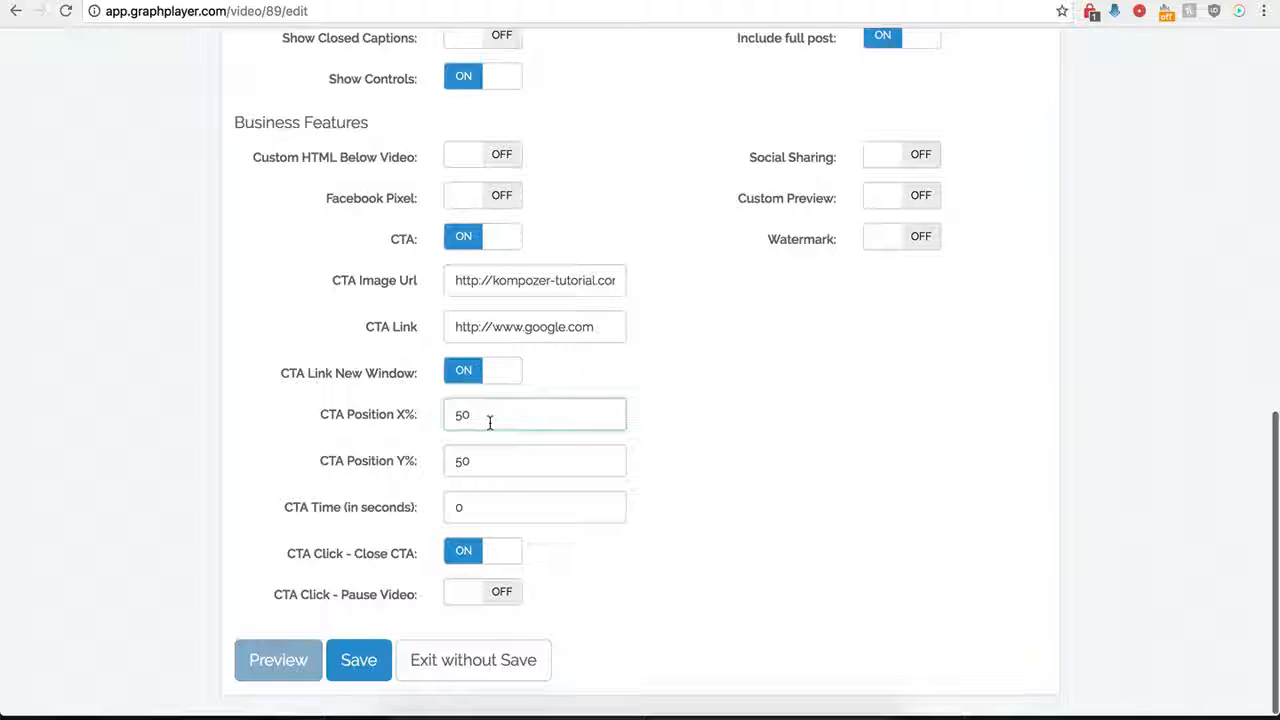
key(BackSpace)
key(BackSpace)
text(0)
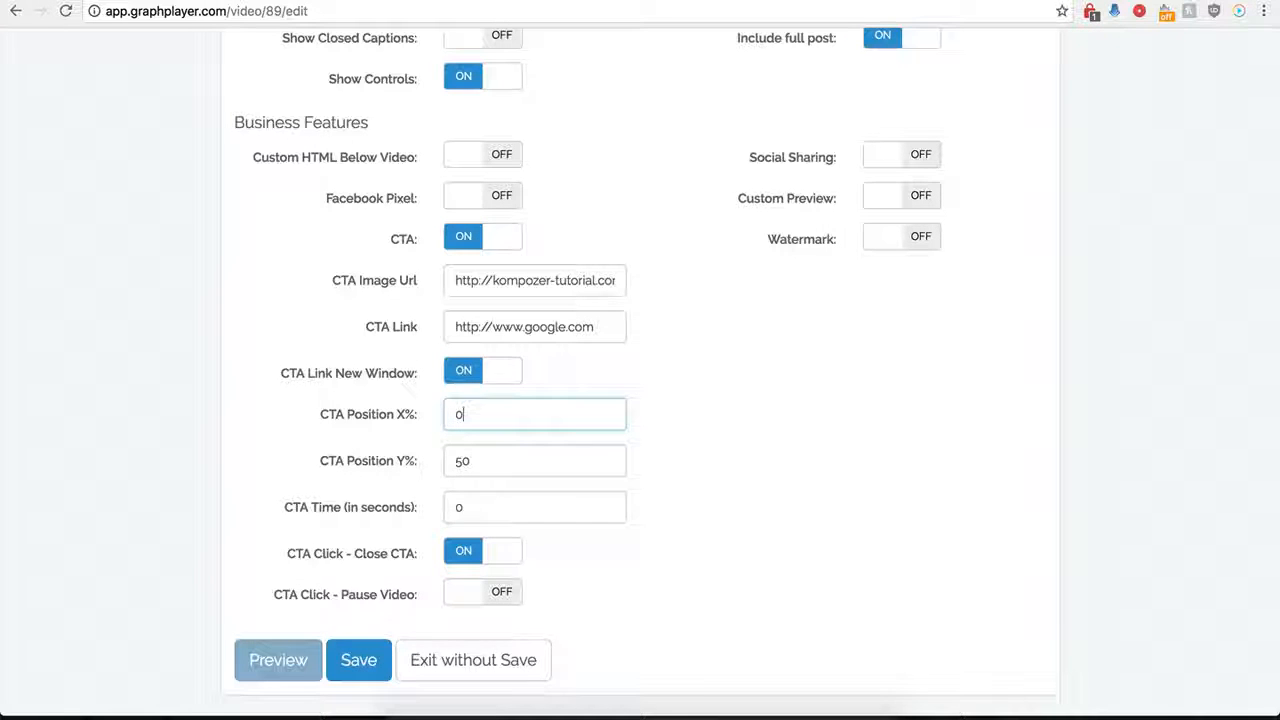
click(357, 662)
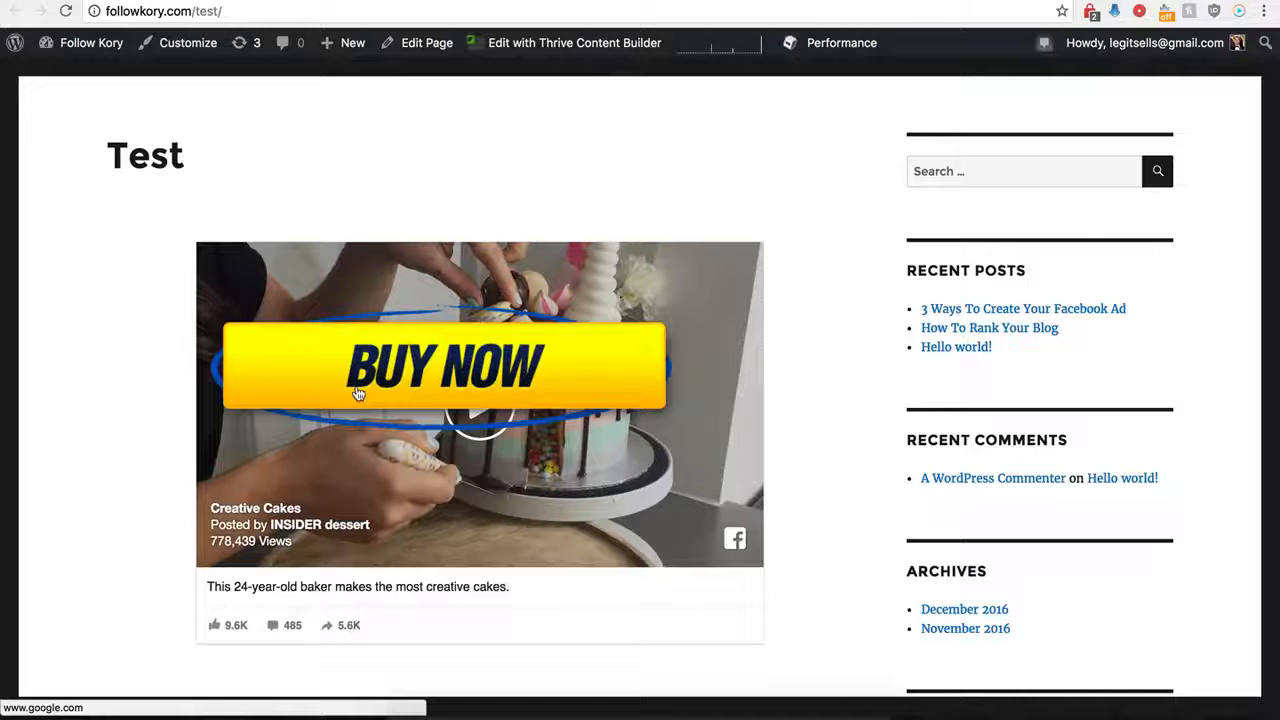
Test the Buy Now CTA on the Test page by opening its link, and return to the Test page
click(454, 370)
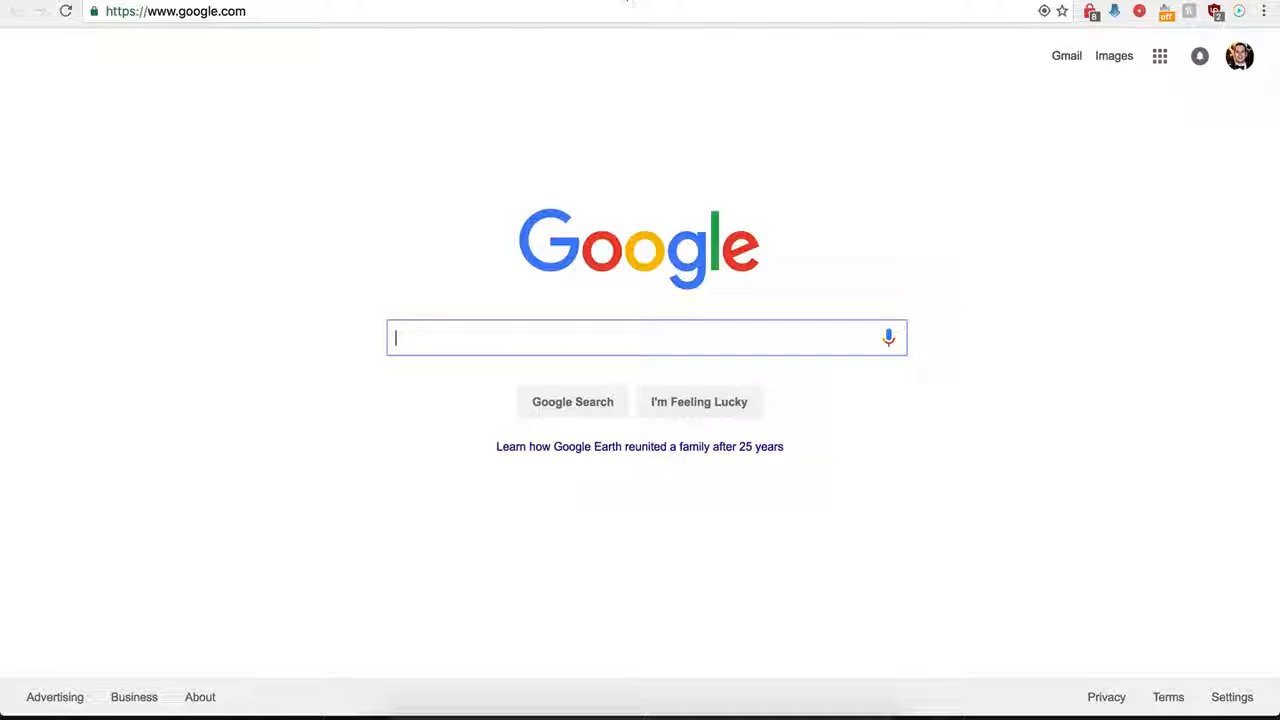
click(625, 0)
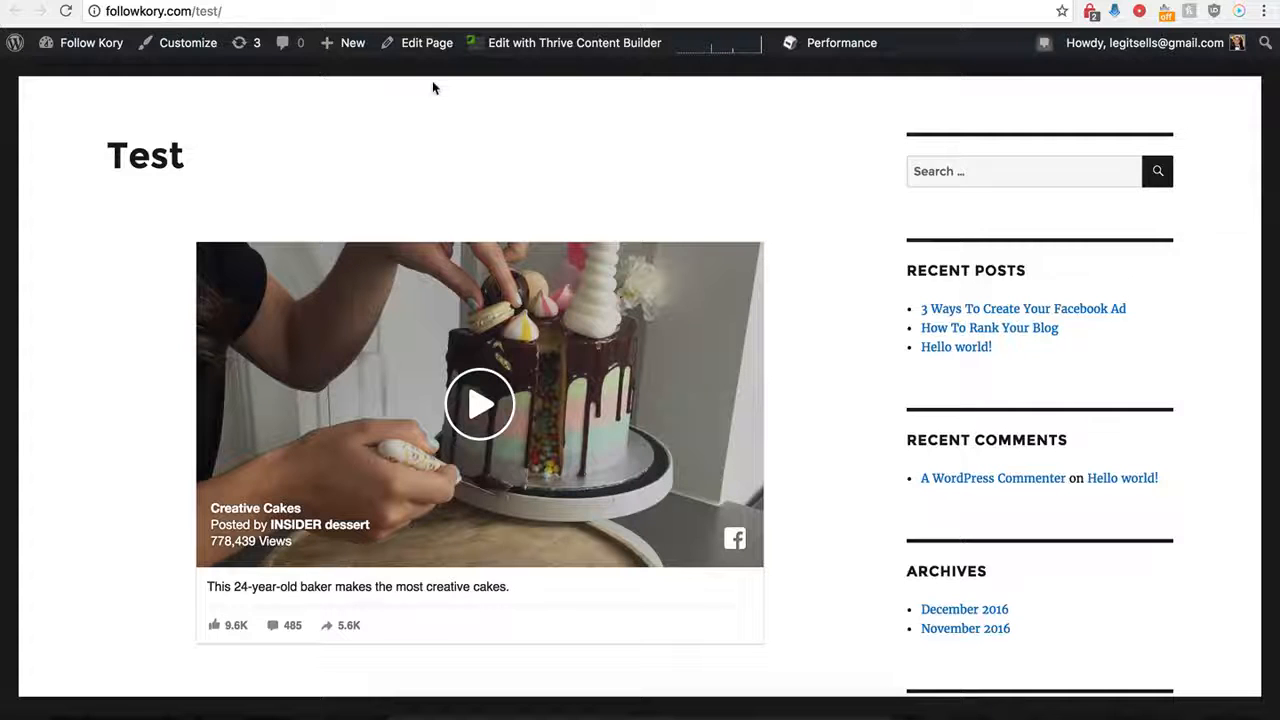
Switch back to GraphPlayer, reopen the Demo Name player's settings and turn off the CTA feature
click(350, 0)
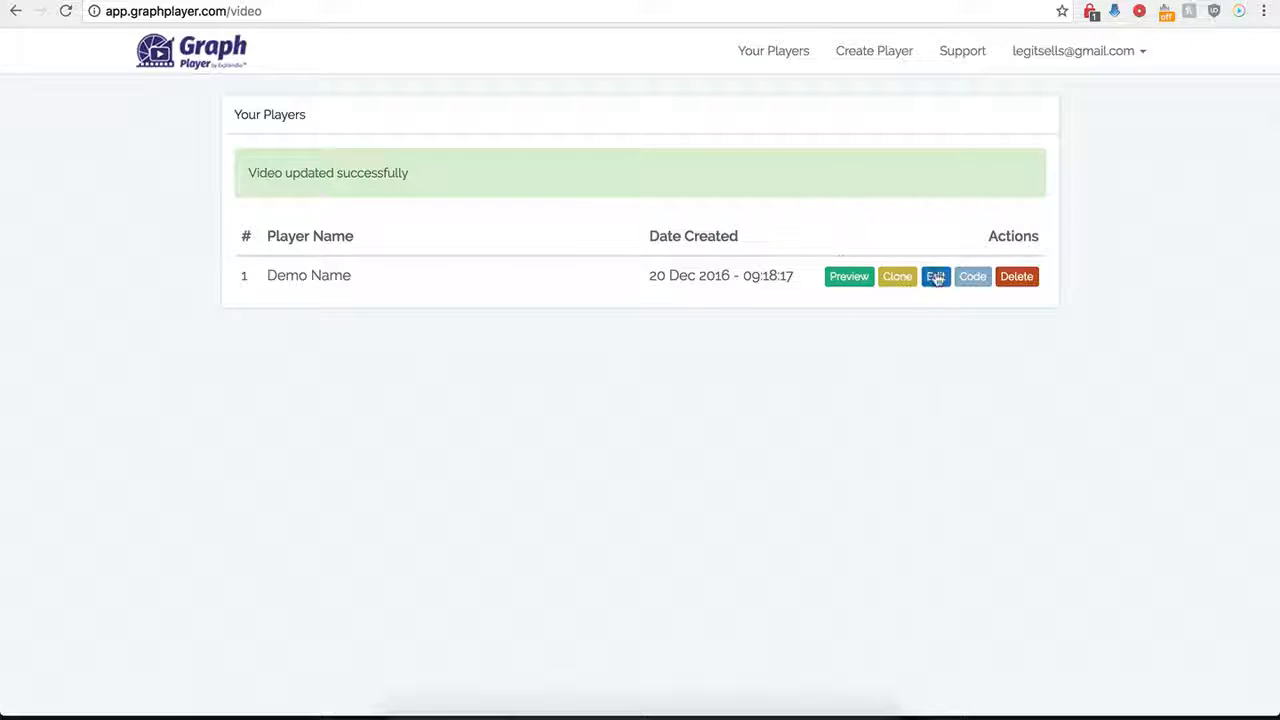
click(935, 277)
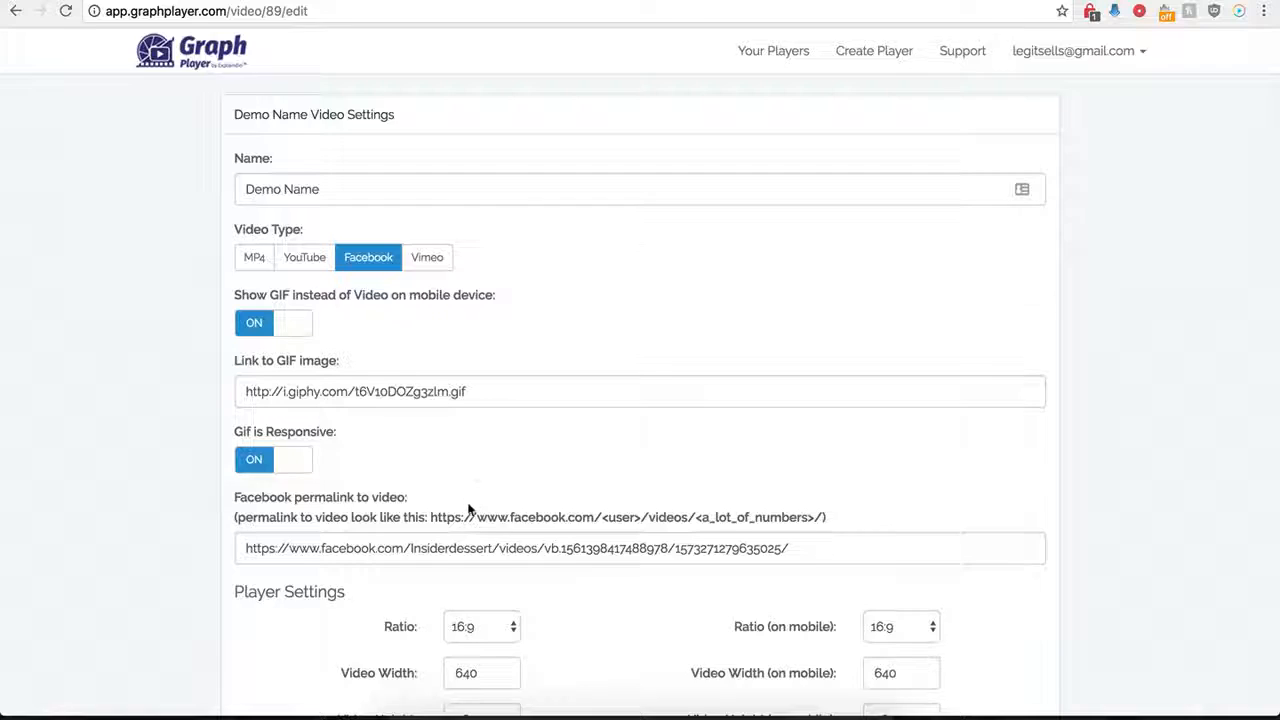
scroll(471, 470, down, 9)
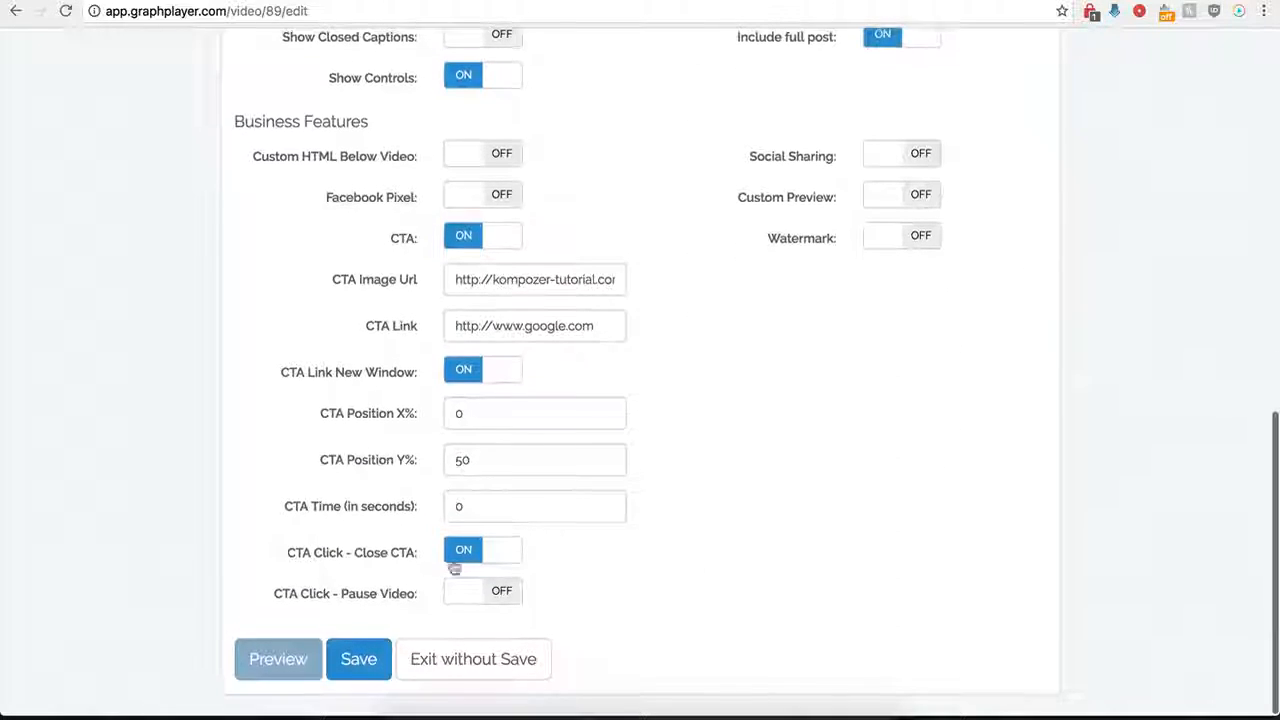
click(478, 237)
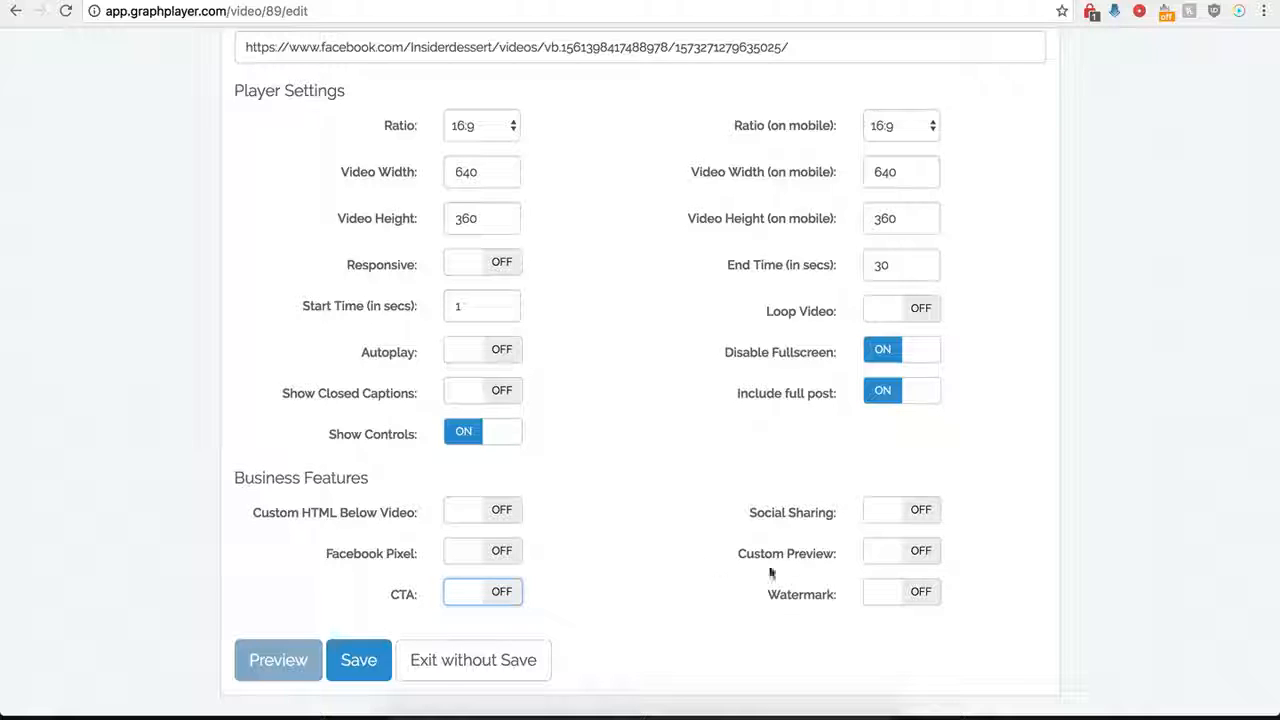
click(915, 510)
scroll(710, 556, down, 3)
scroll(710, 556, down, 2)
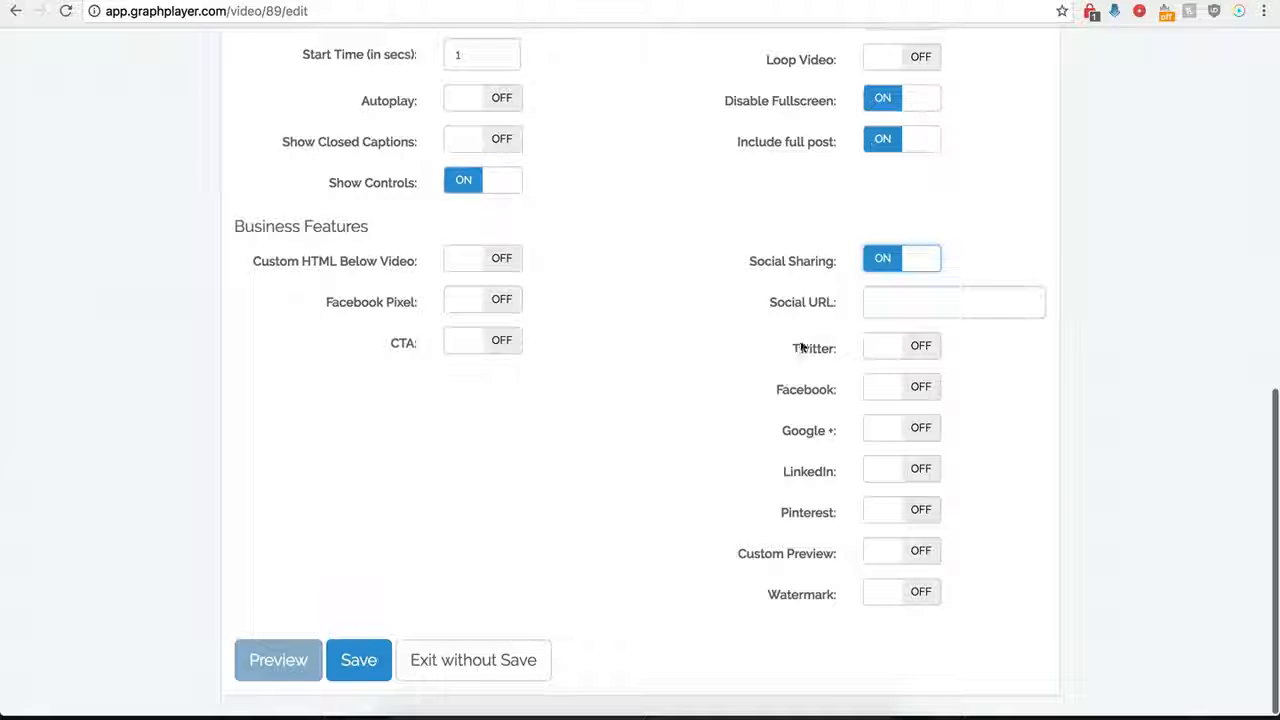
click(884, 302)
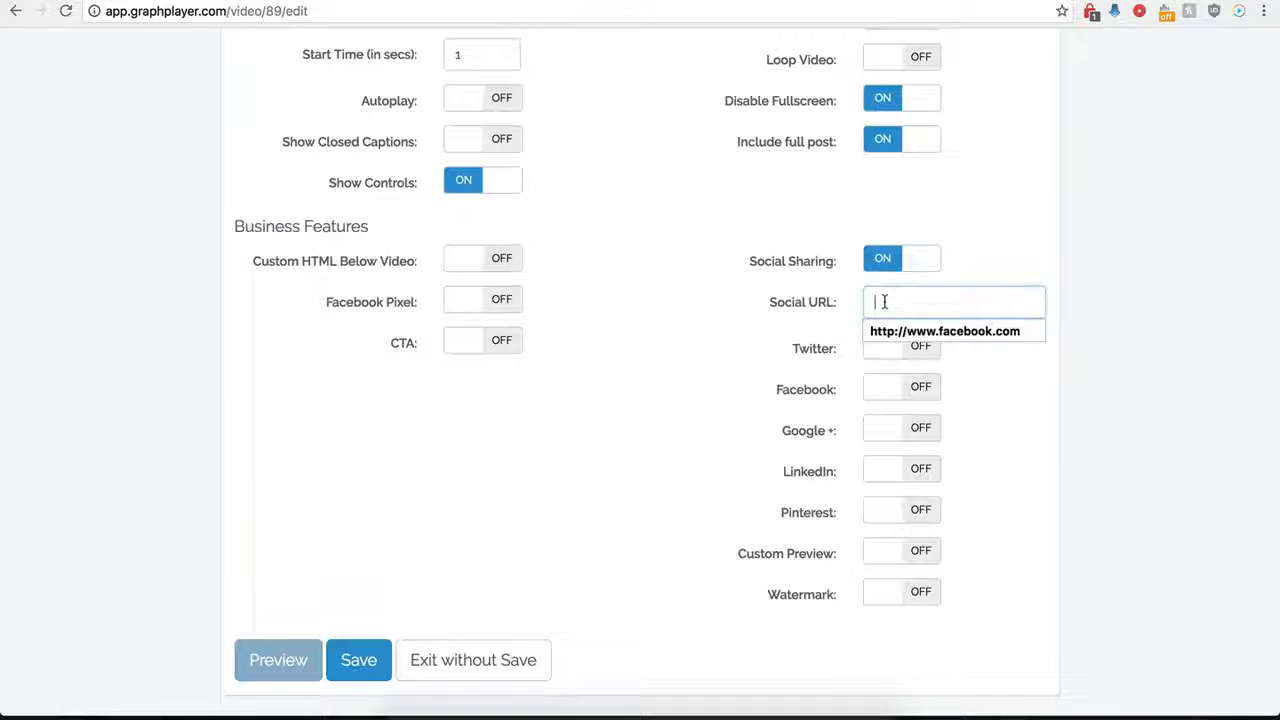
click(893, 327)
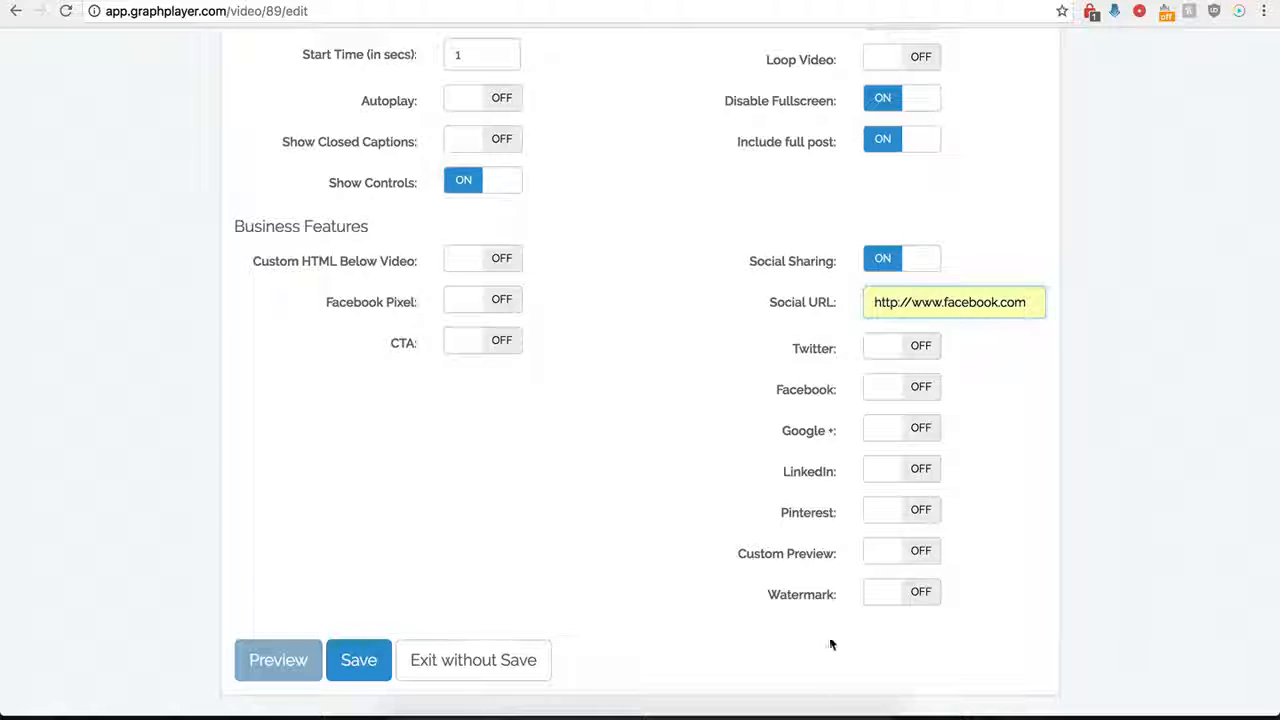
Enable Twitter sharing with the handle "testing" and the text "twitter"
click(908, 346)
click(900, 419)
click(894, 443)
click(894, 465)
scroll(795, 420, down, 1)
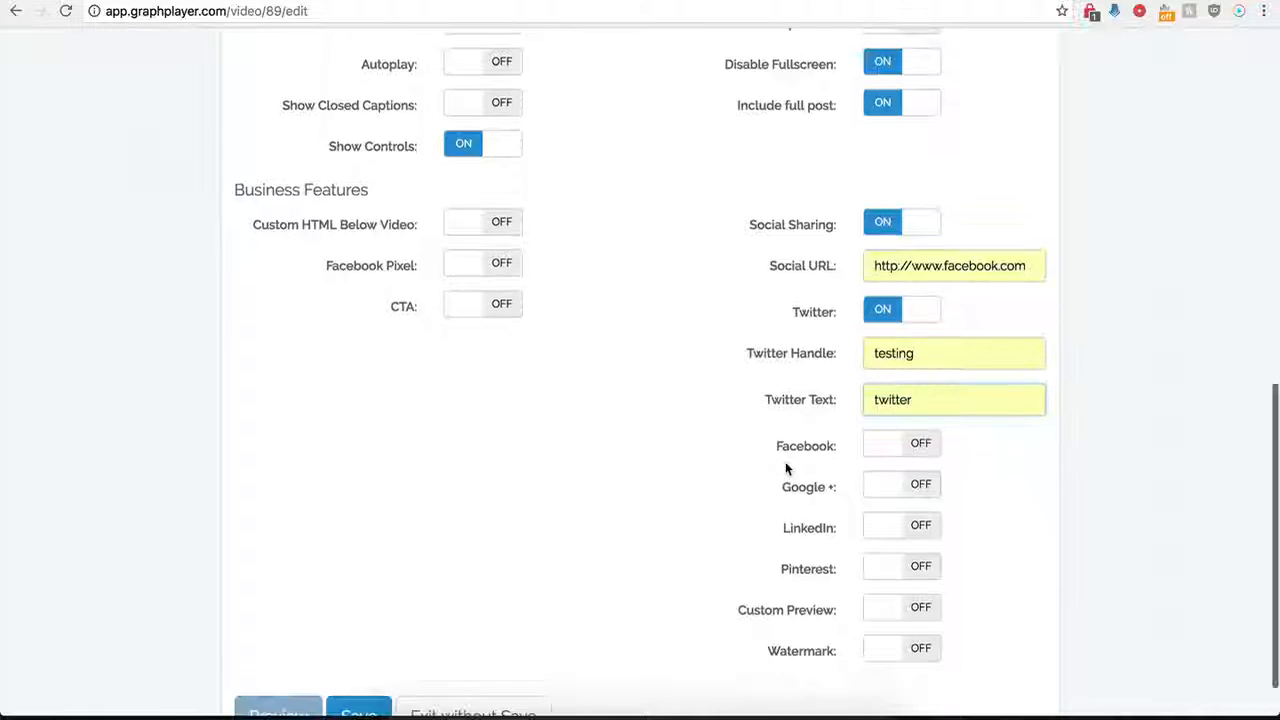
Enable social sharing for Facebook, Google + and LinkedIn
click(921, 452)
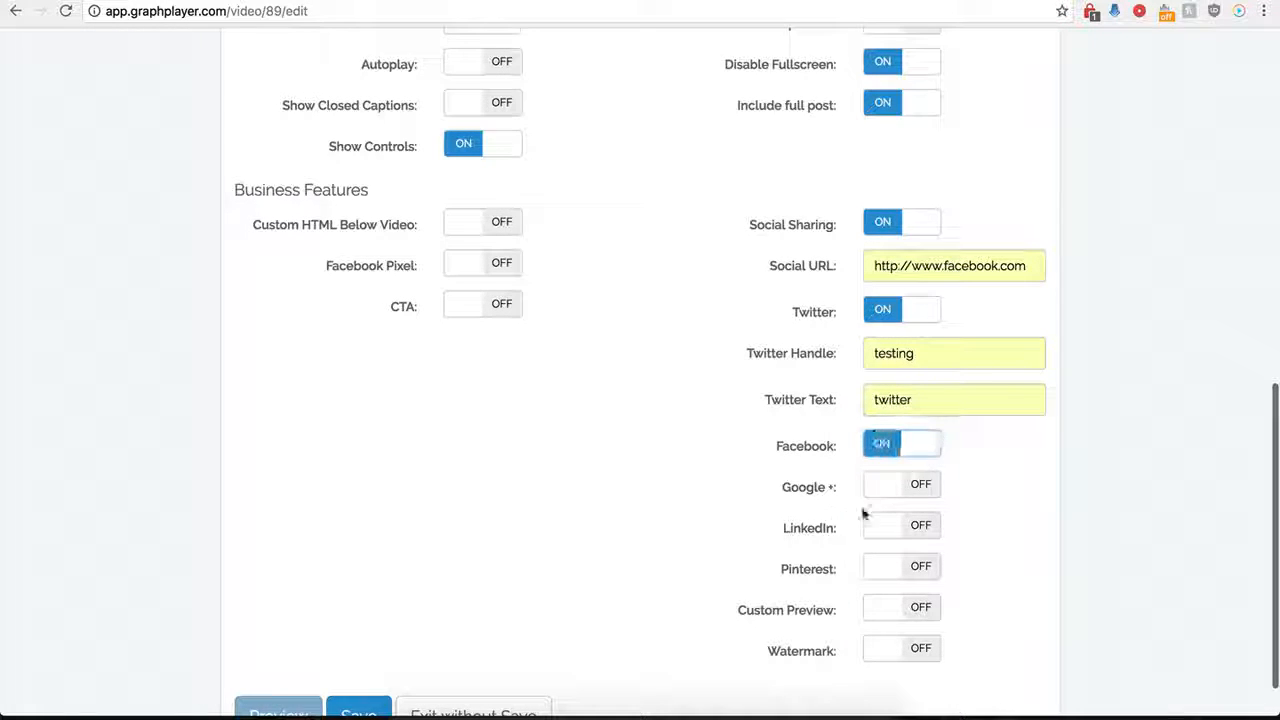
click(920, 485)
click(917, 527)
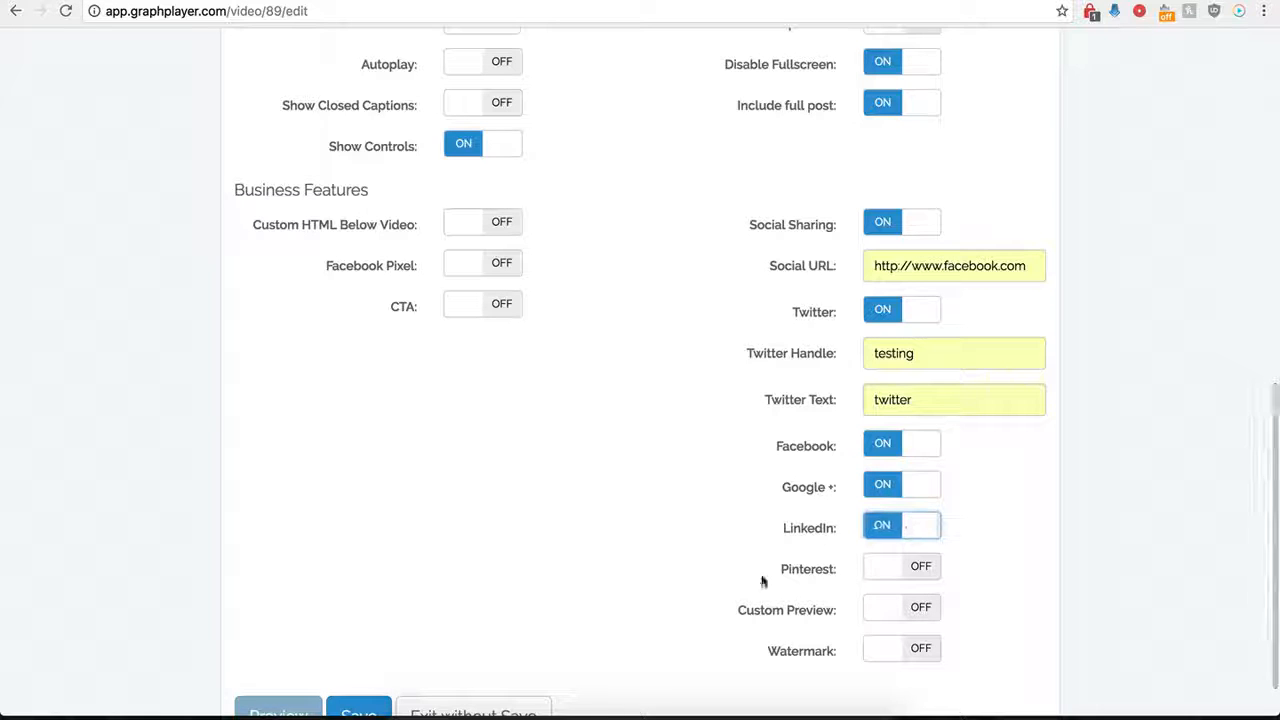
Save the player with the social sharing settings and reload the WordPress Test page to show the share buttons
scroll(866, 520, down, 1)
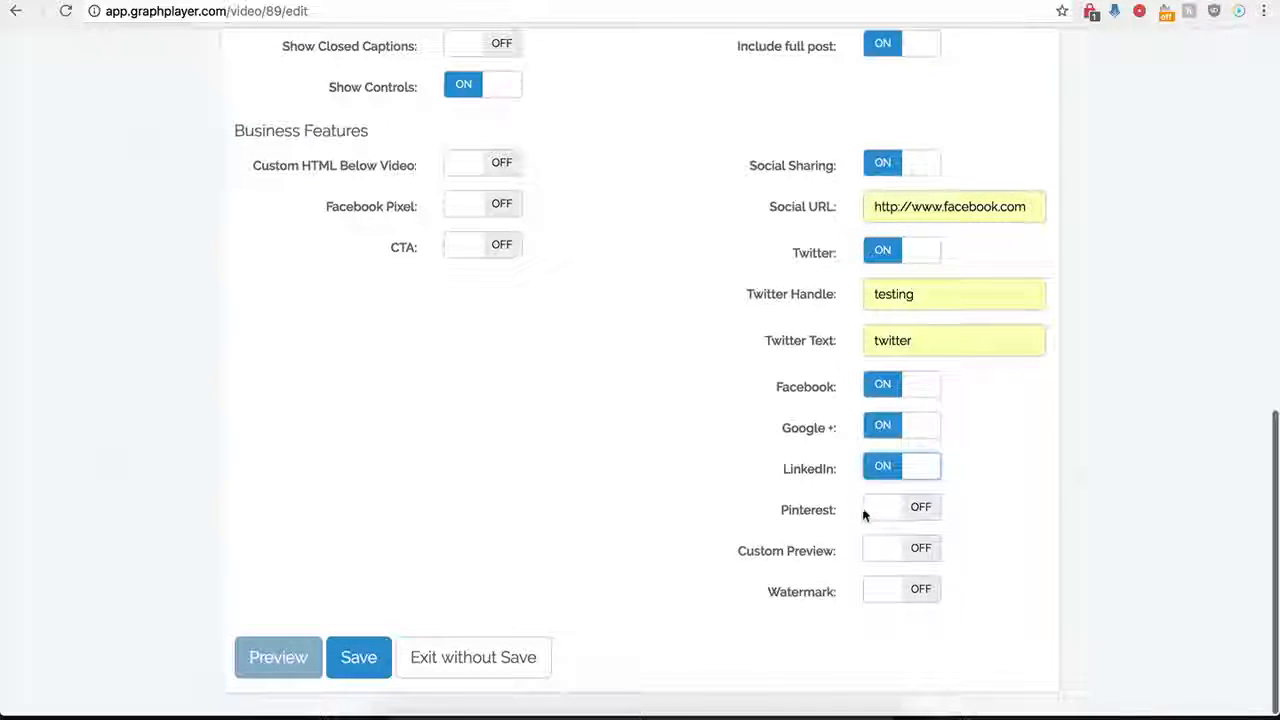
click(363, 660)
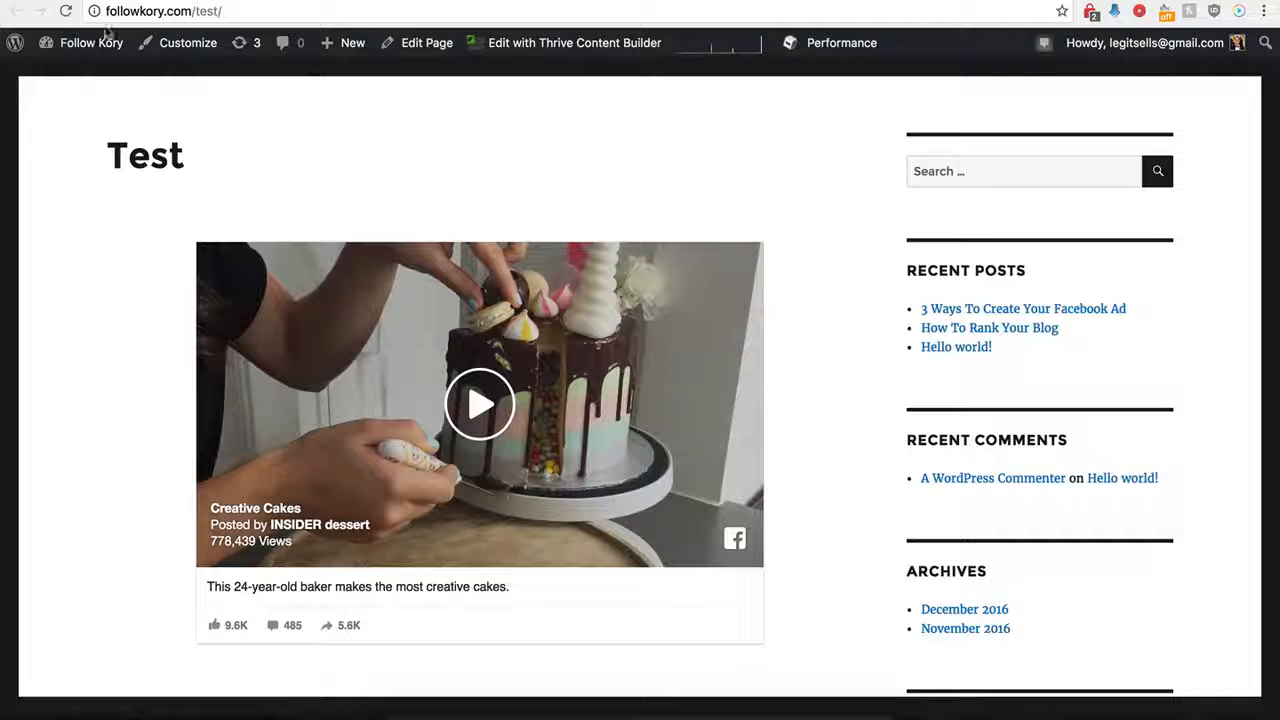
click(65, 11)
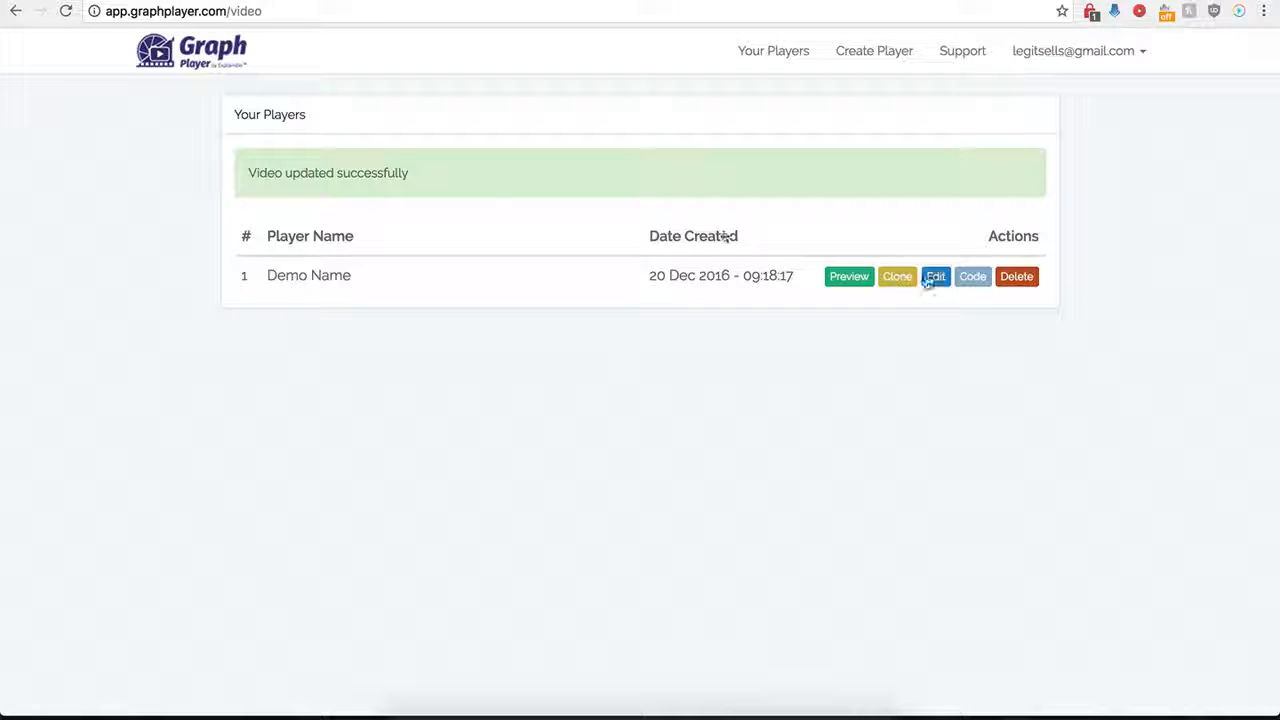
Return to GraphPlayer, reopen the Demo Name player's settings and turn off Social Sharing
click(940, 283)
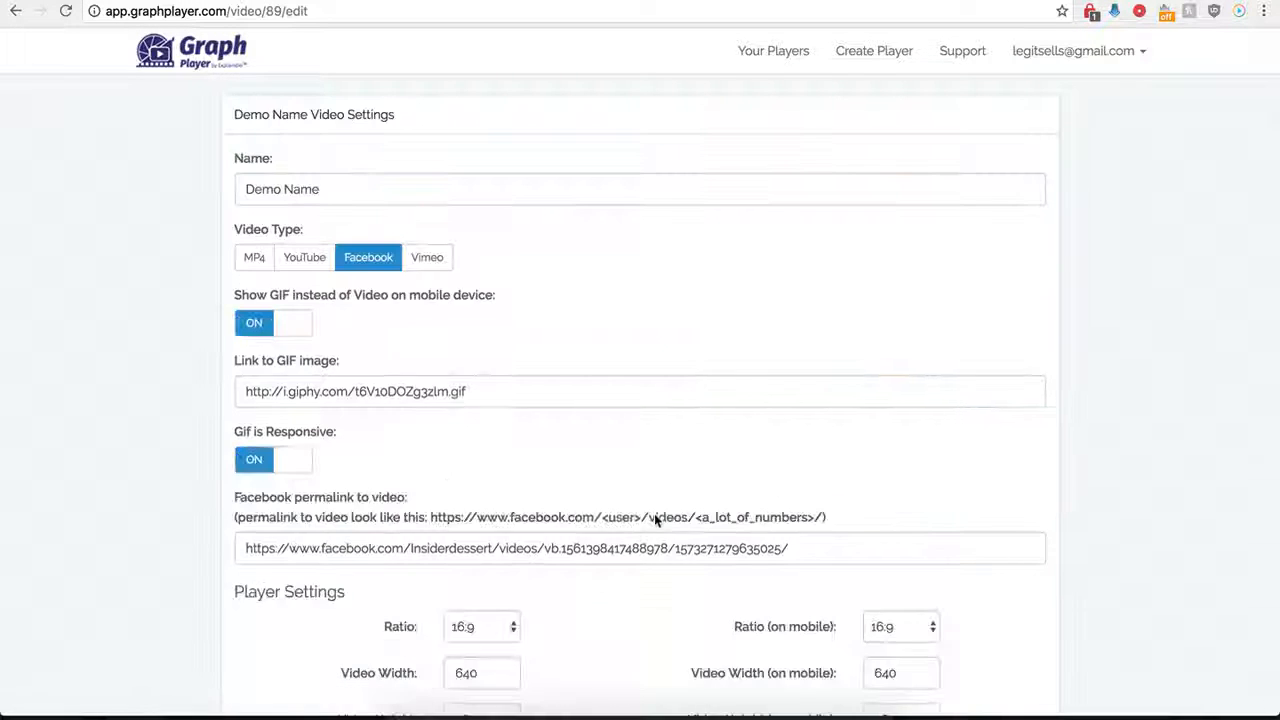
scroll(720, 580, down, 10)
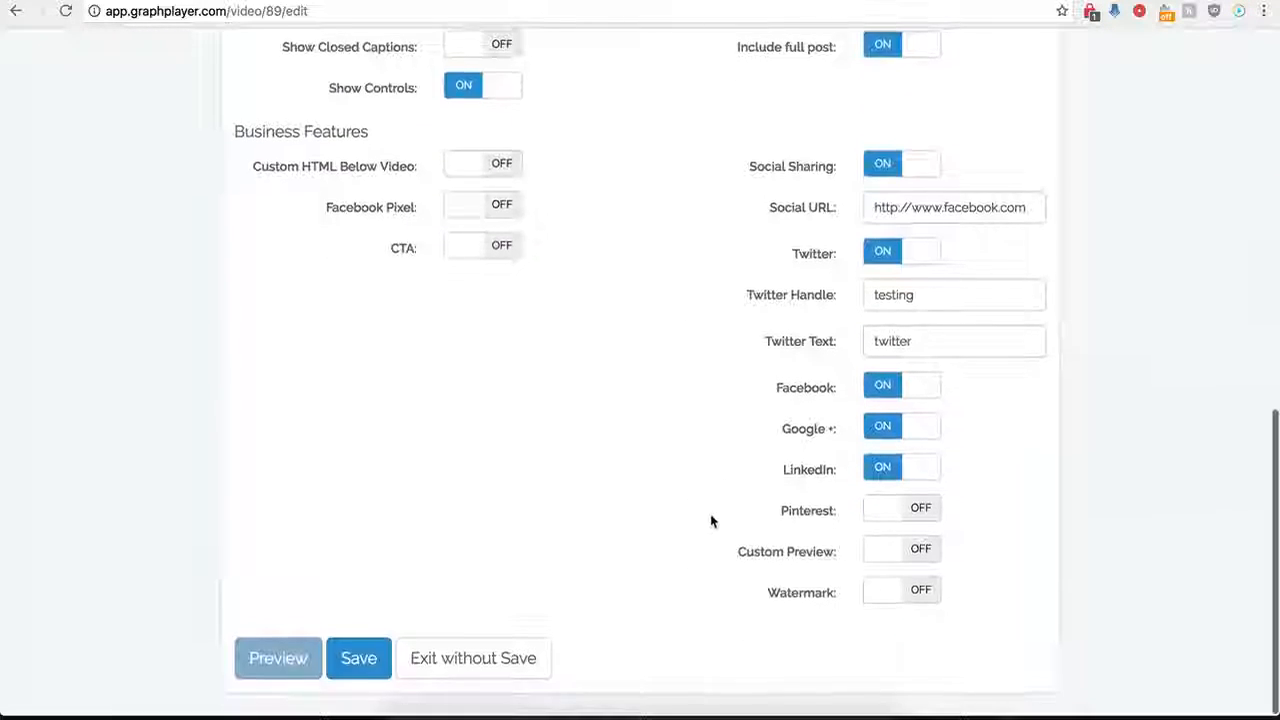
click(879, 171)
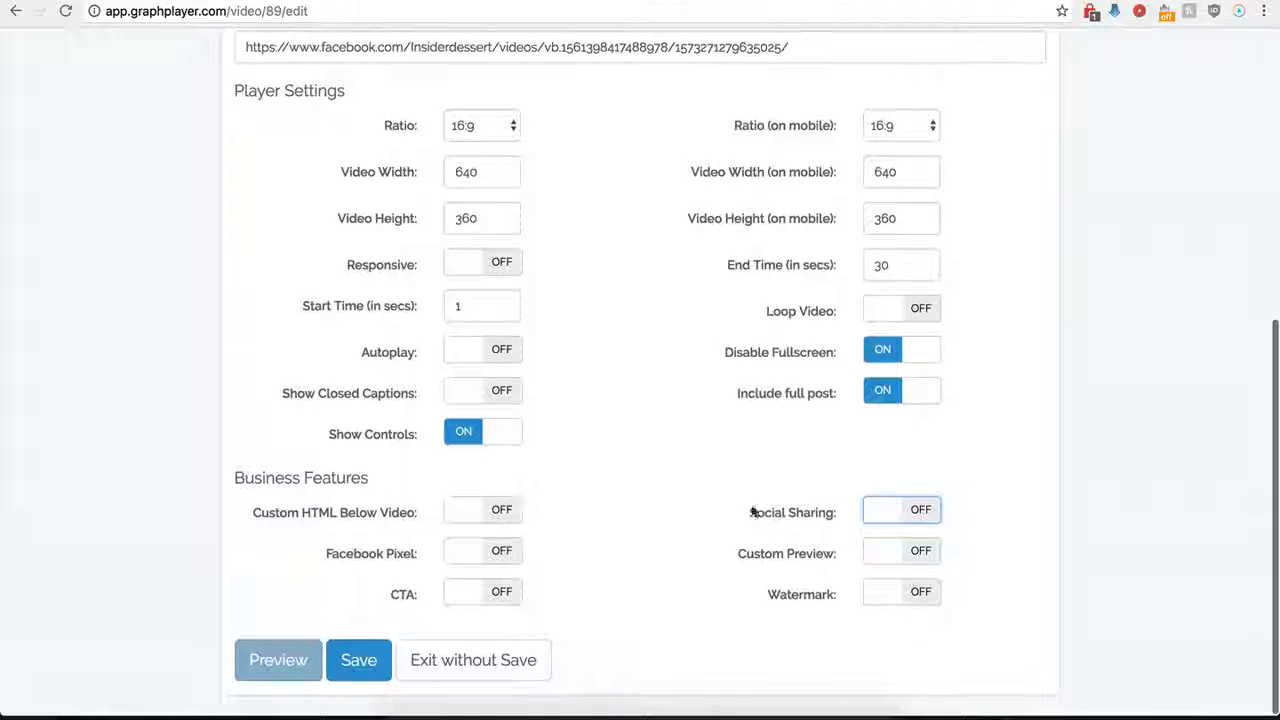
Turn on Custom Preview and paste the copied hdwpro.com image address as the Preview Image URL
click(921, 555)
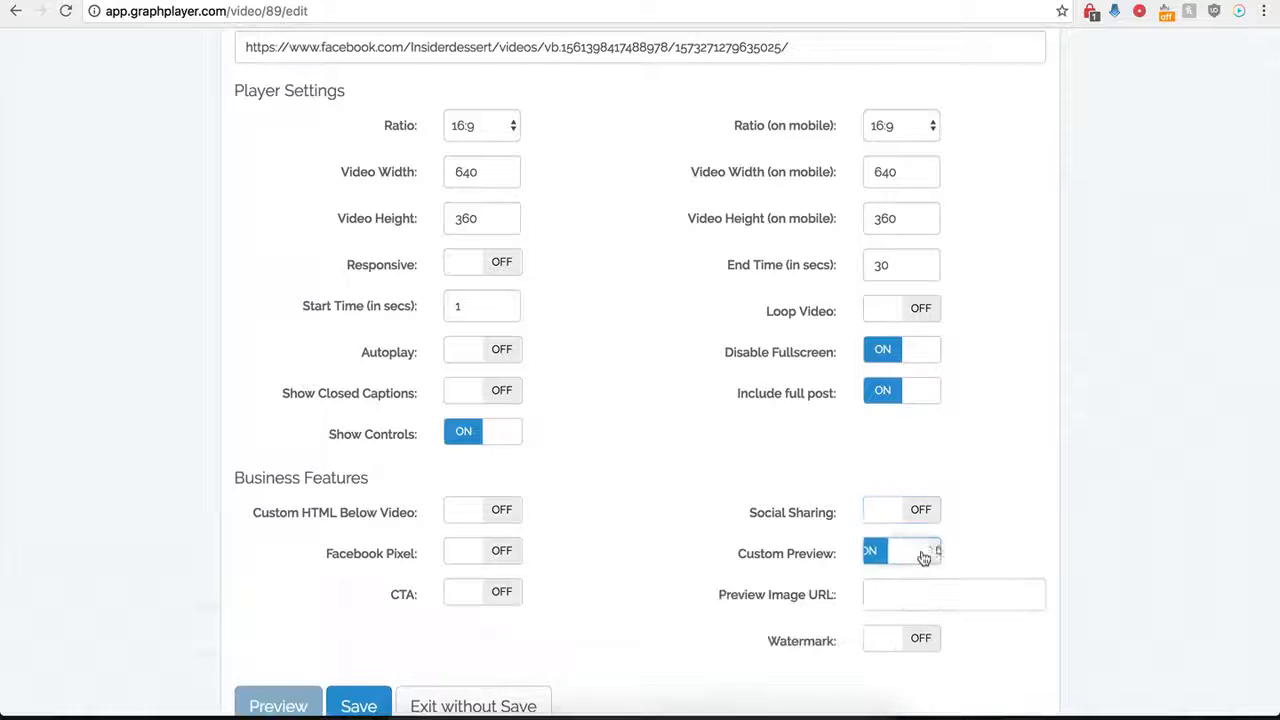
click(888, 598)
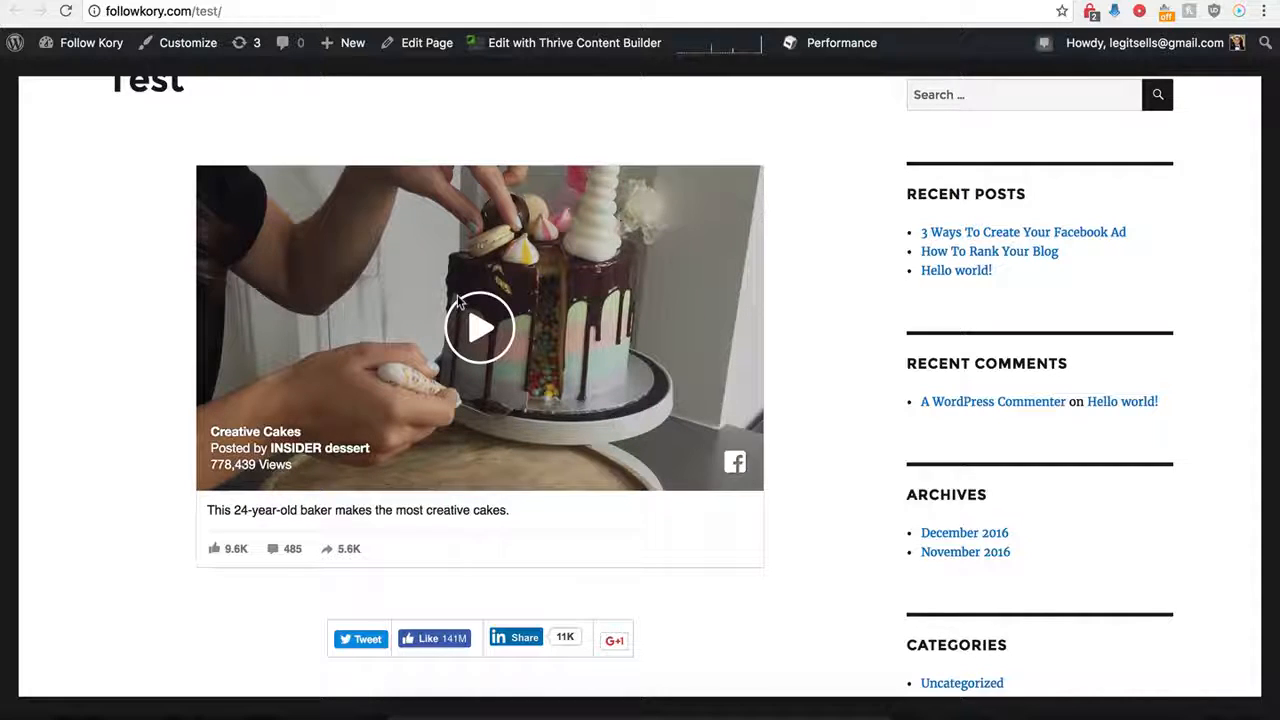
scroll(380, 280, up, 1)
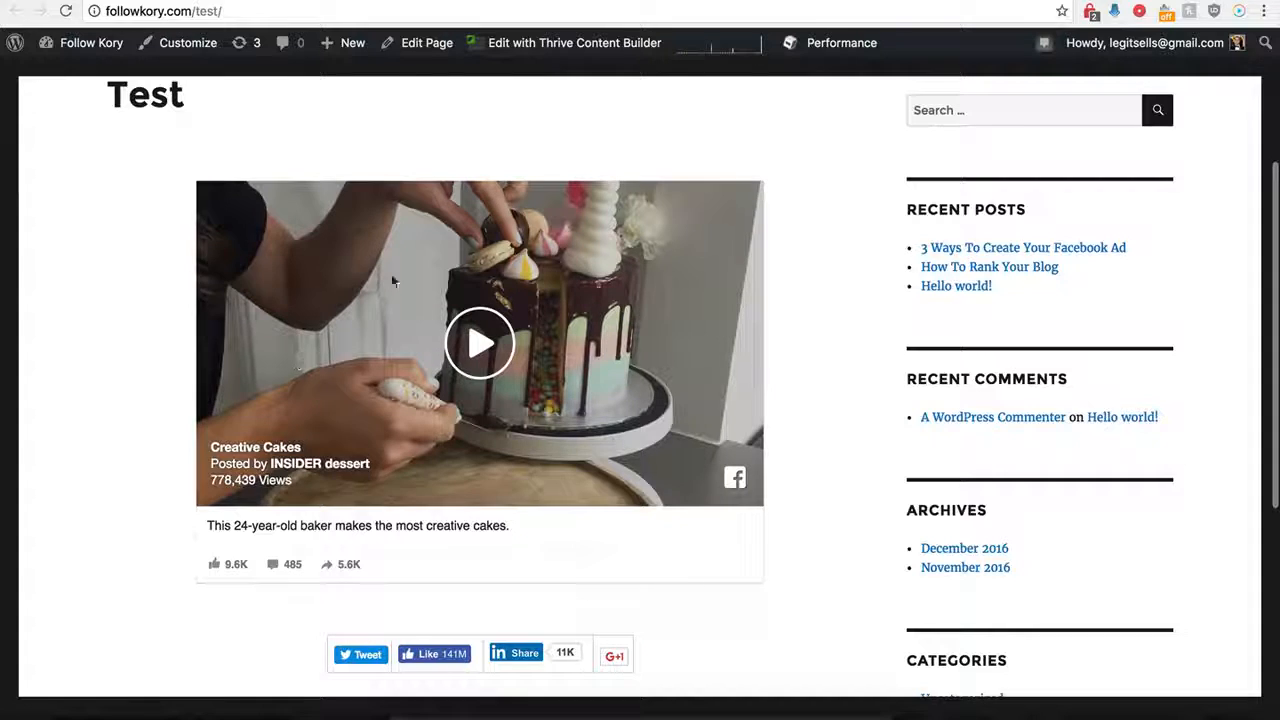
click(268, 0)
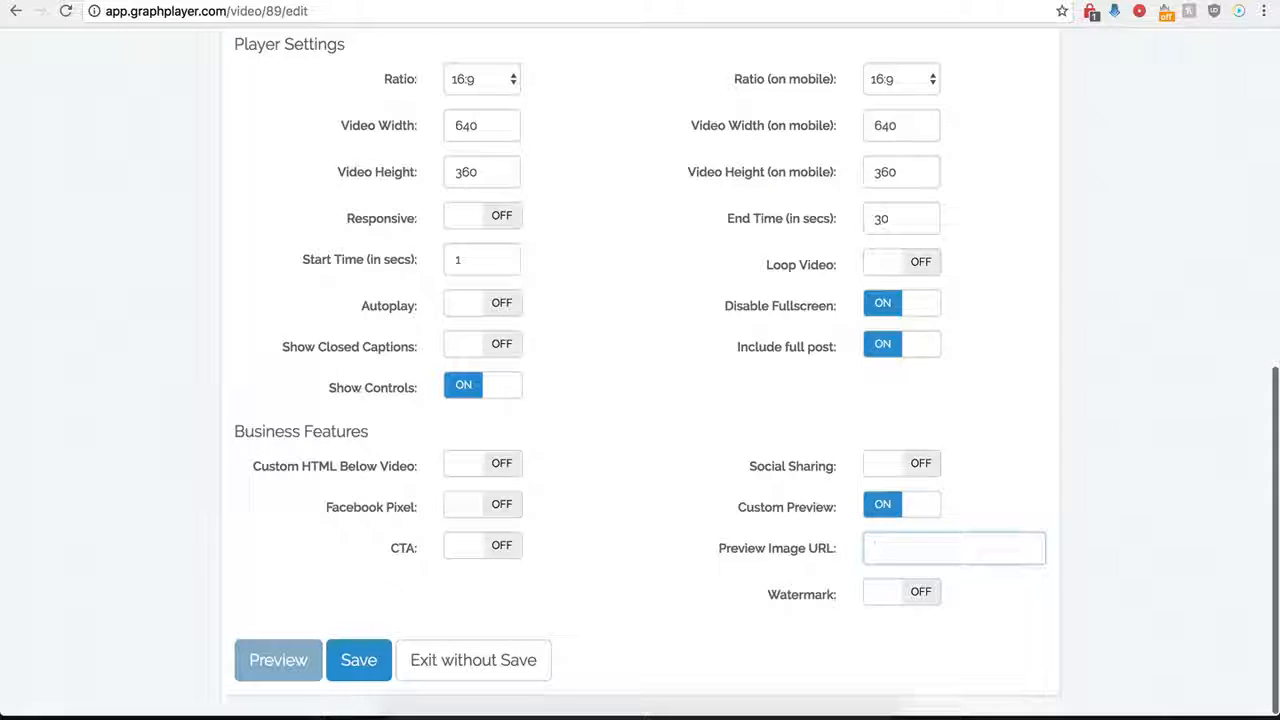
click(891, 548)
key(ctrl+v)
click(757, 544)
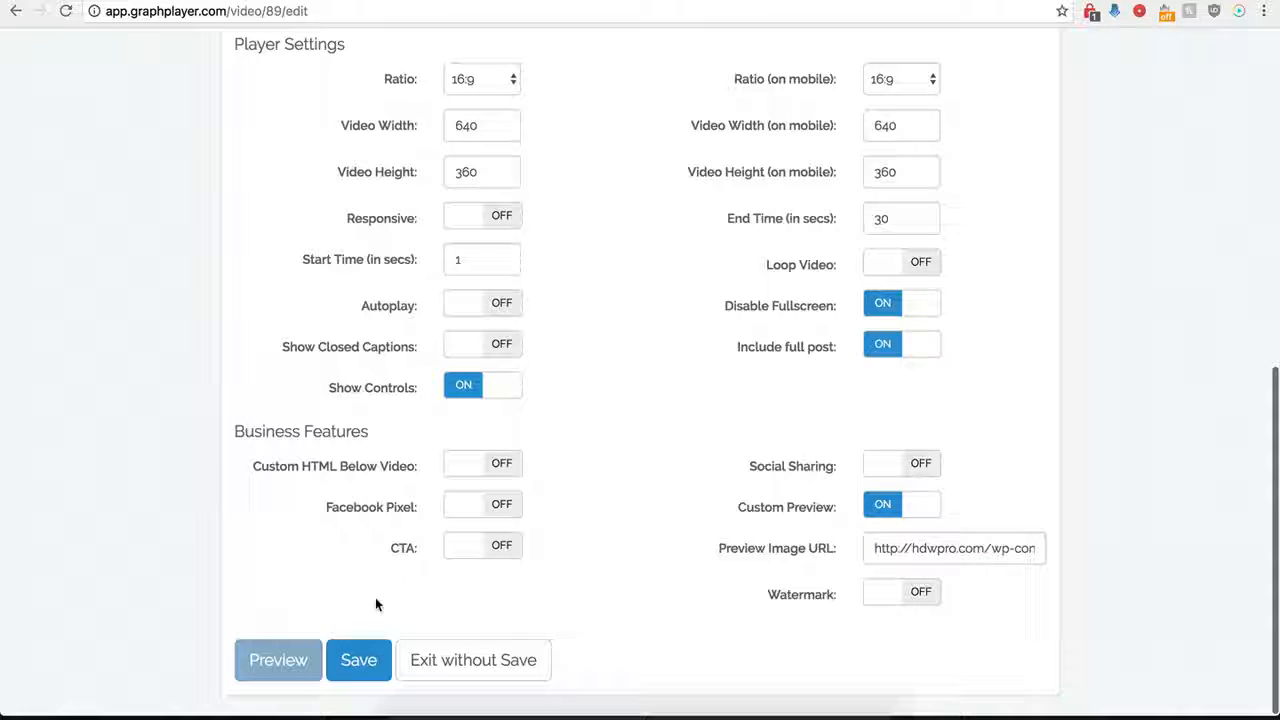
Save the player and reload the WordPress Test page to check the custom preview image
click(358, 660)
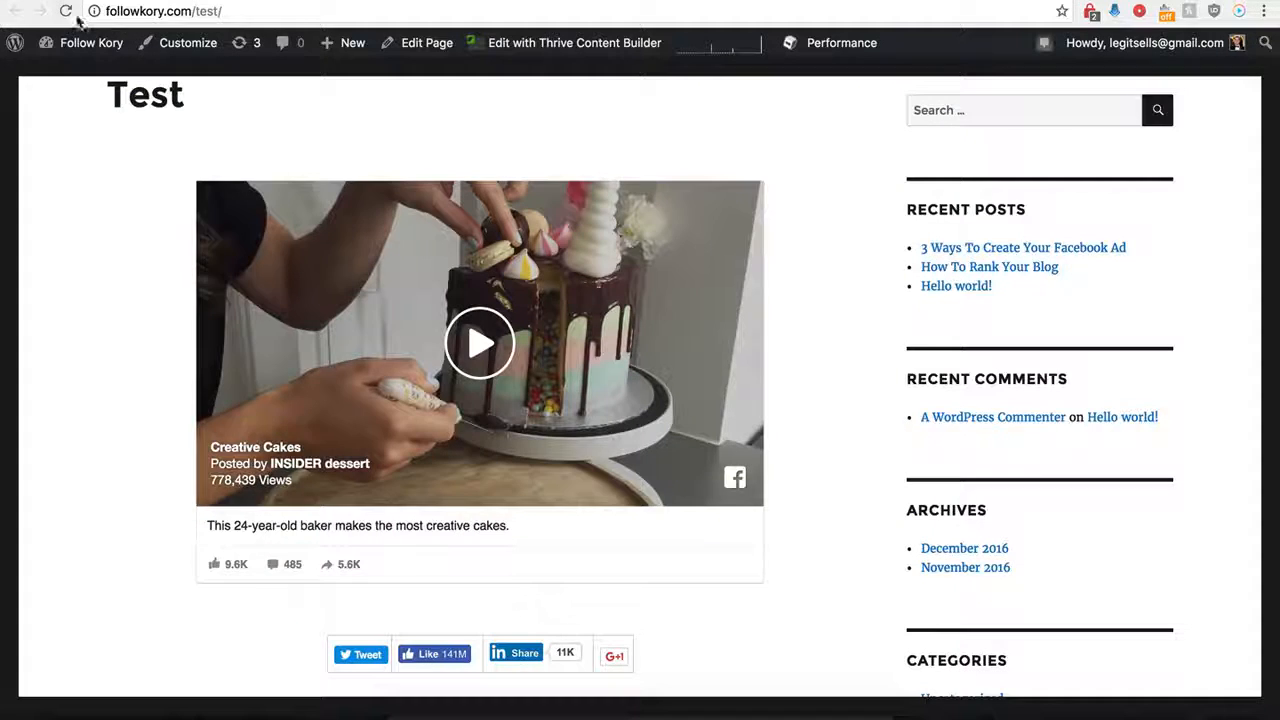
click(66, 11)
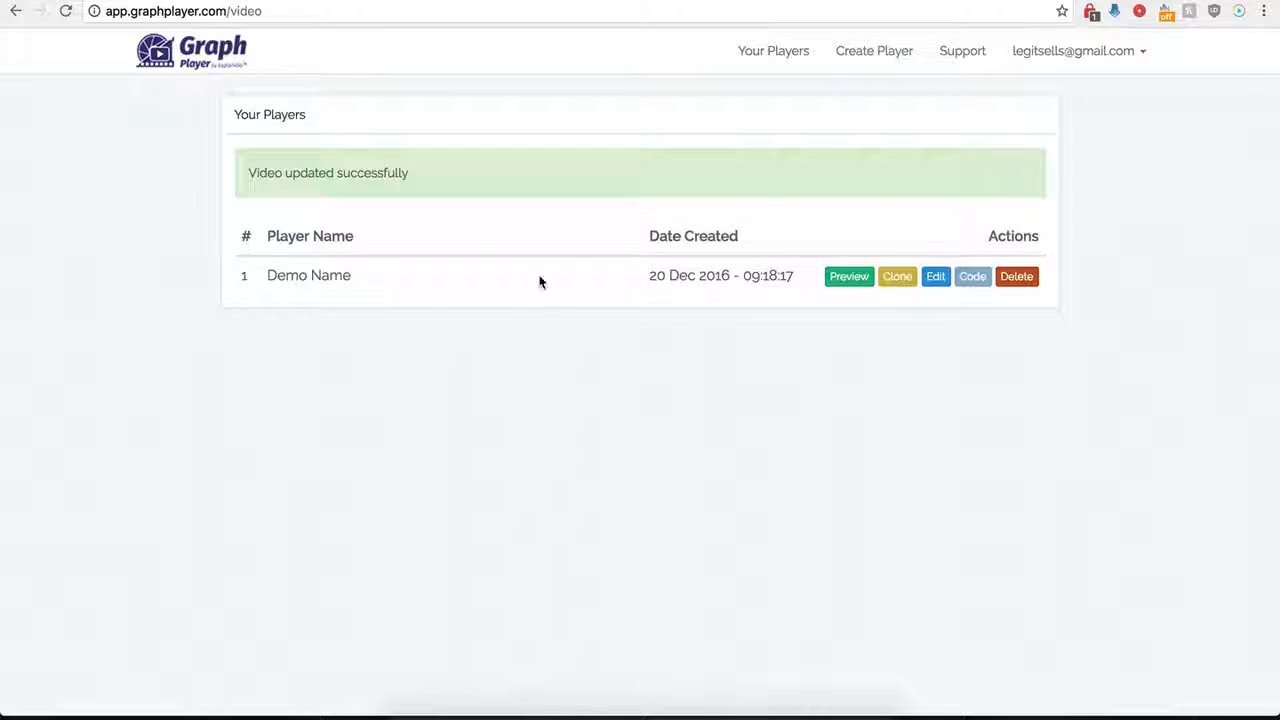
Go back to GraphPlayer, open the Demo Name player for editing and turn off Custom Preview
click(937, 277)
scroll(766, 509, down, 6)
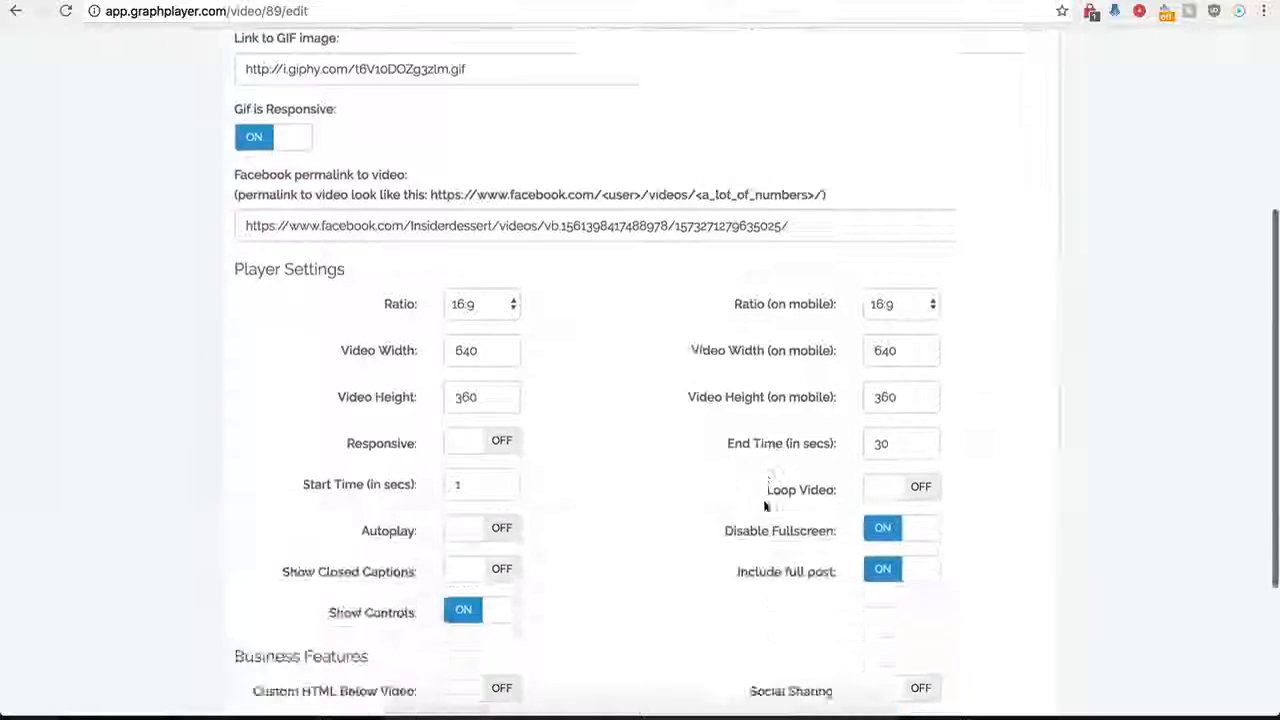
click(872, 507)
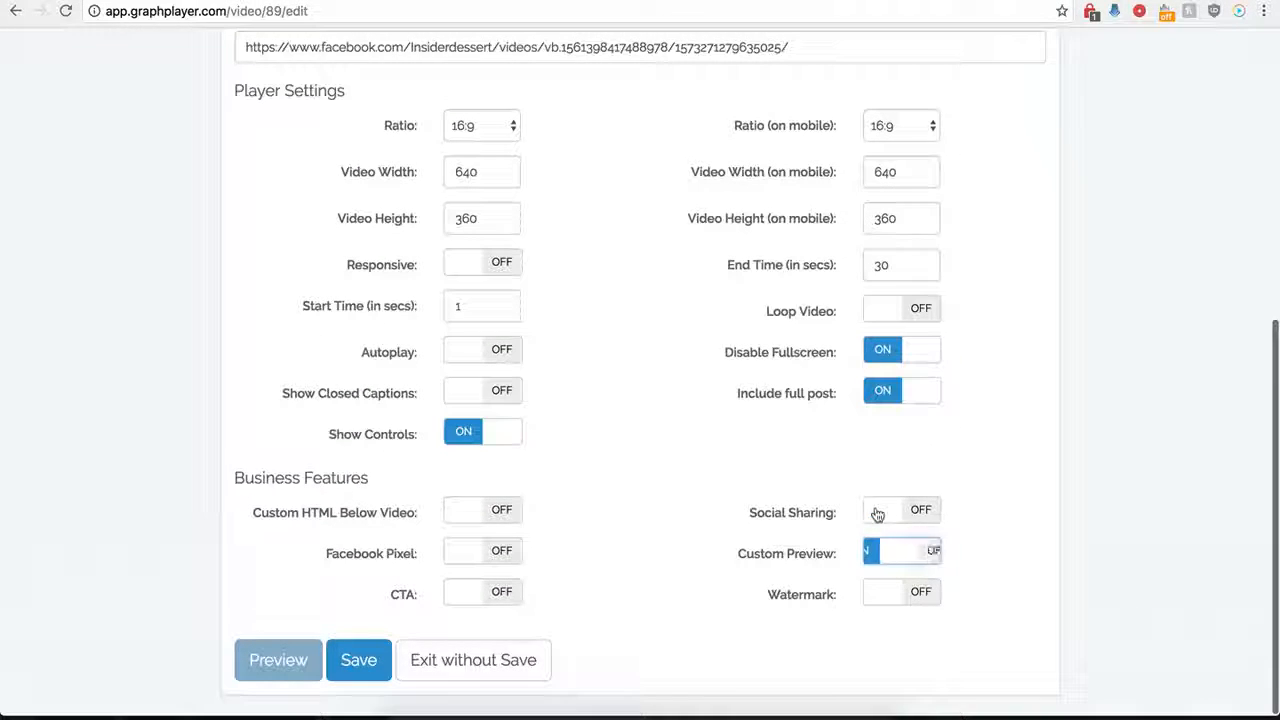
Turn on Watermark and examine its image URL, link, click action, position, opacity and scale options
click(925, 593)
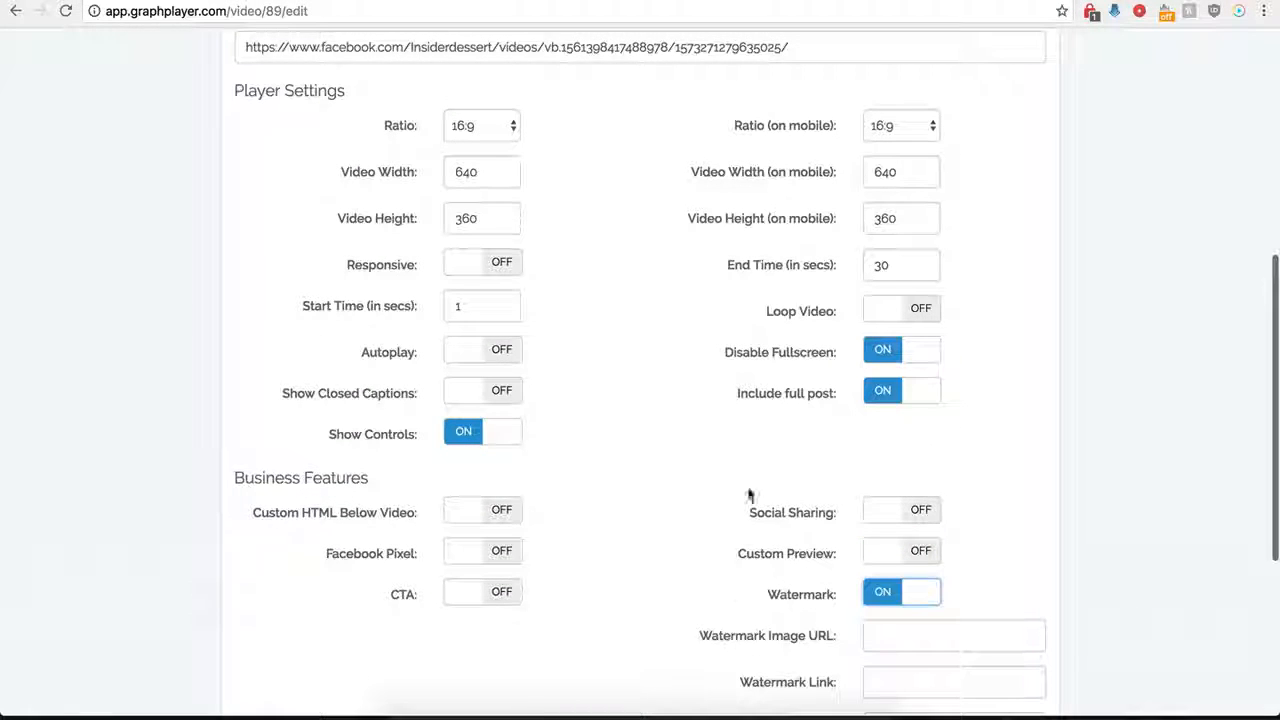
scroll(757, 627, down, 1)
scroll(757, 627, down, 3)
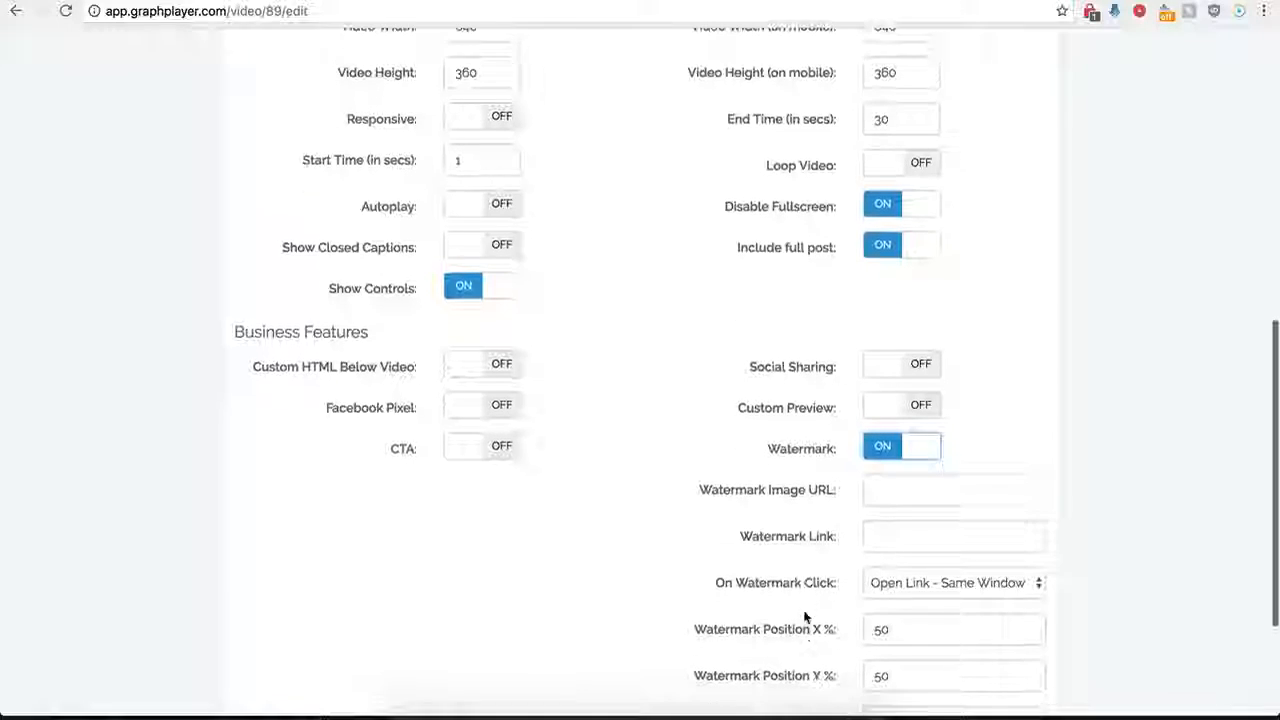
click(888, 493)
scroll(774, 525, down, 4)
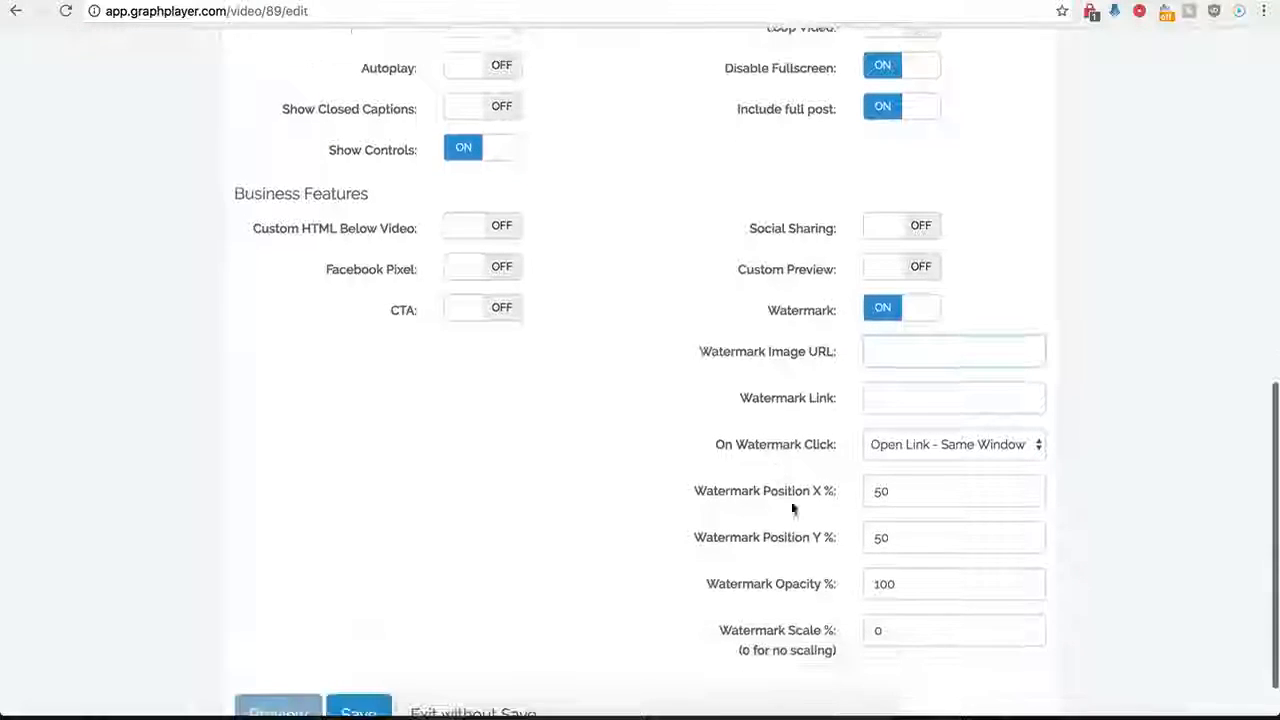
click(880, 397)
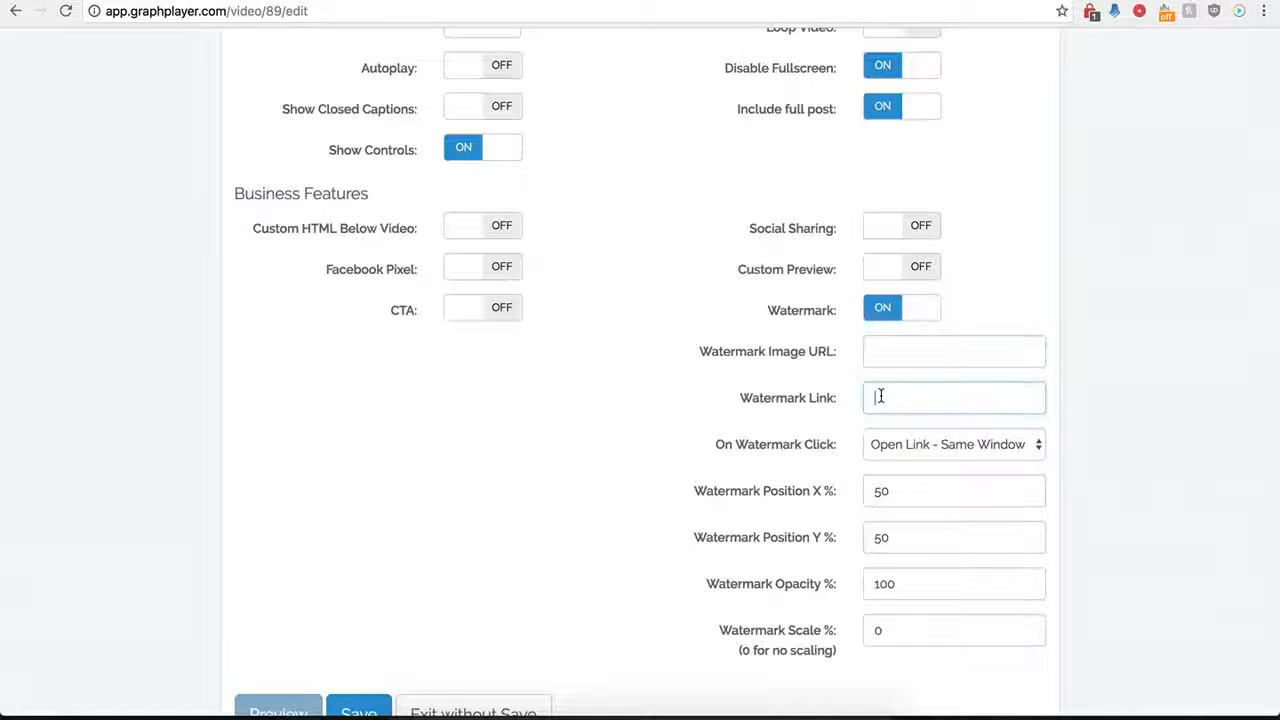
click(972, 444)
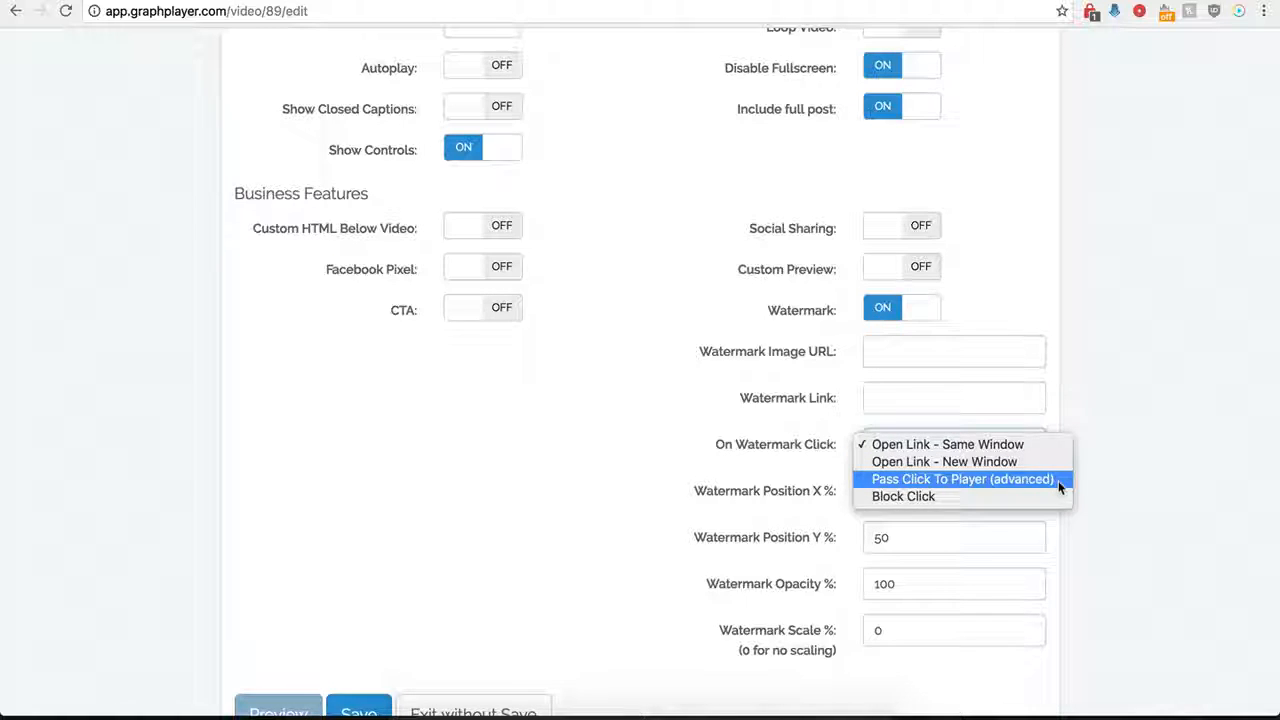
click(690, 425)
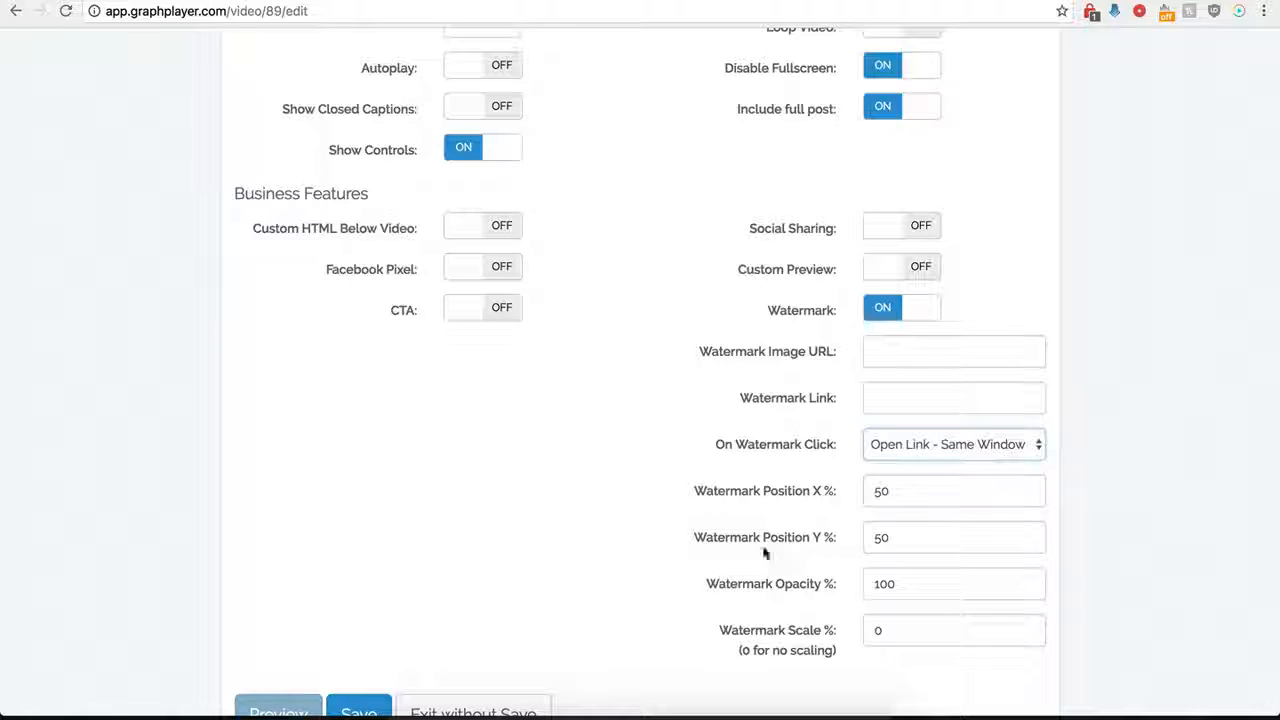
Briefly enable CTA to compare its settings with the watermark's, and turn both CTA and Watermark off
click(492, 310)
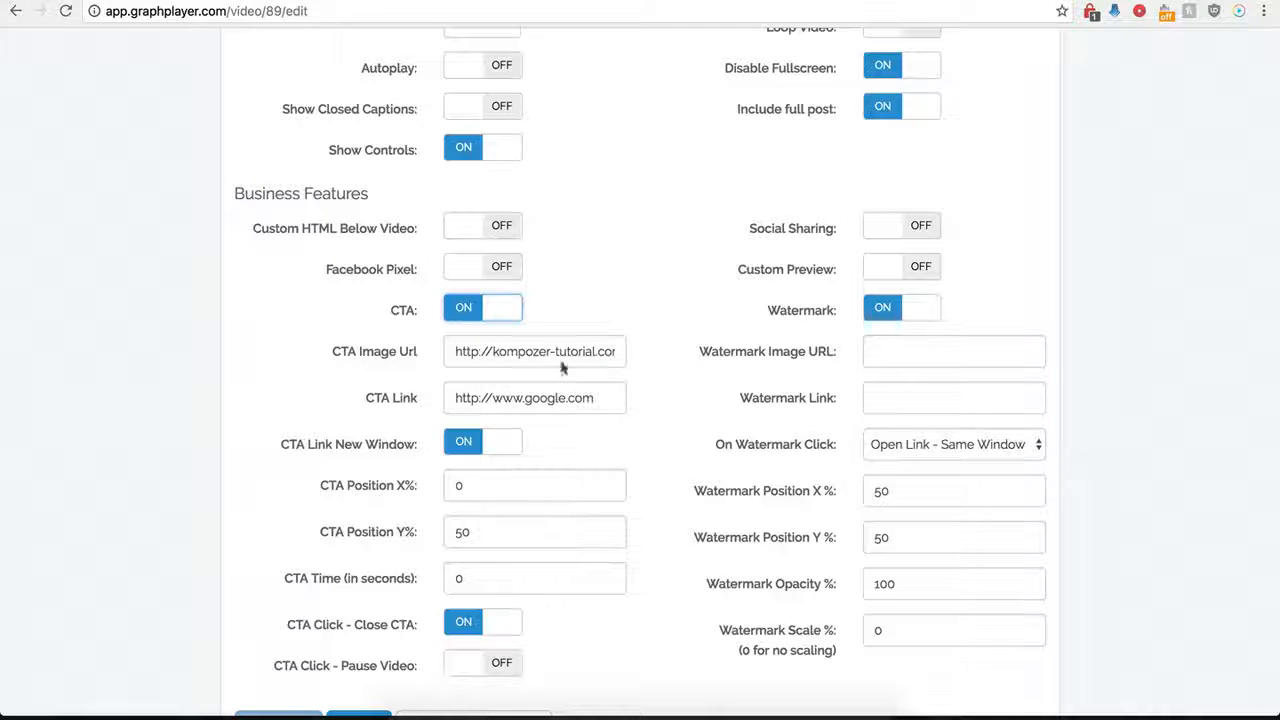
click(478, 315)
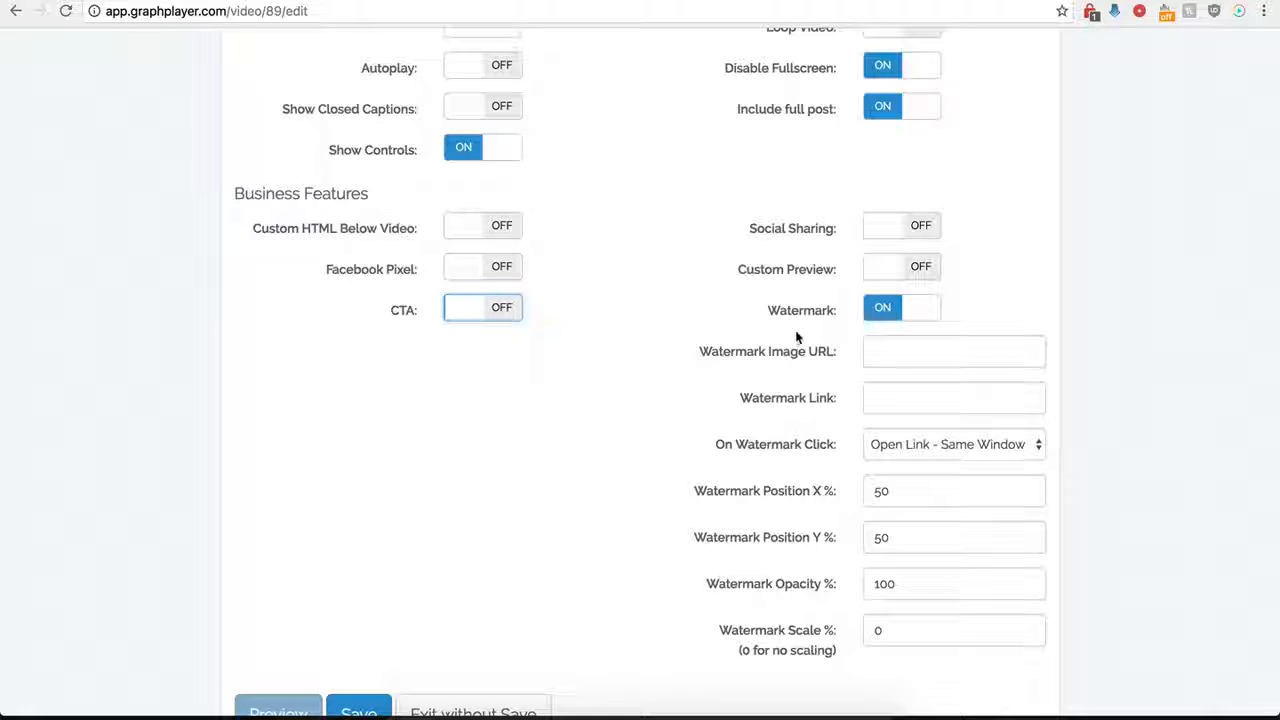
click(883, 312)
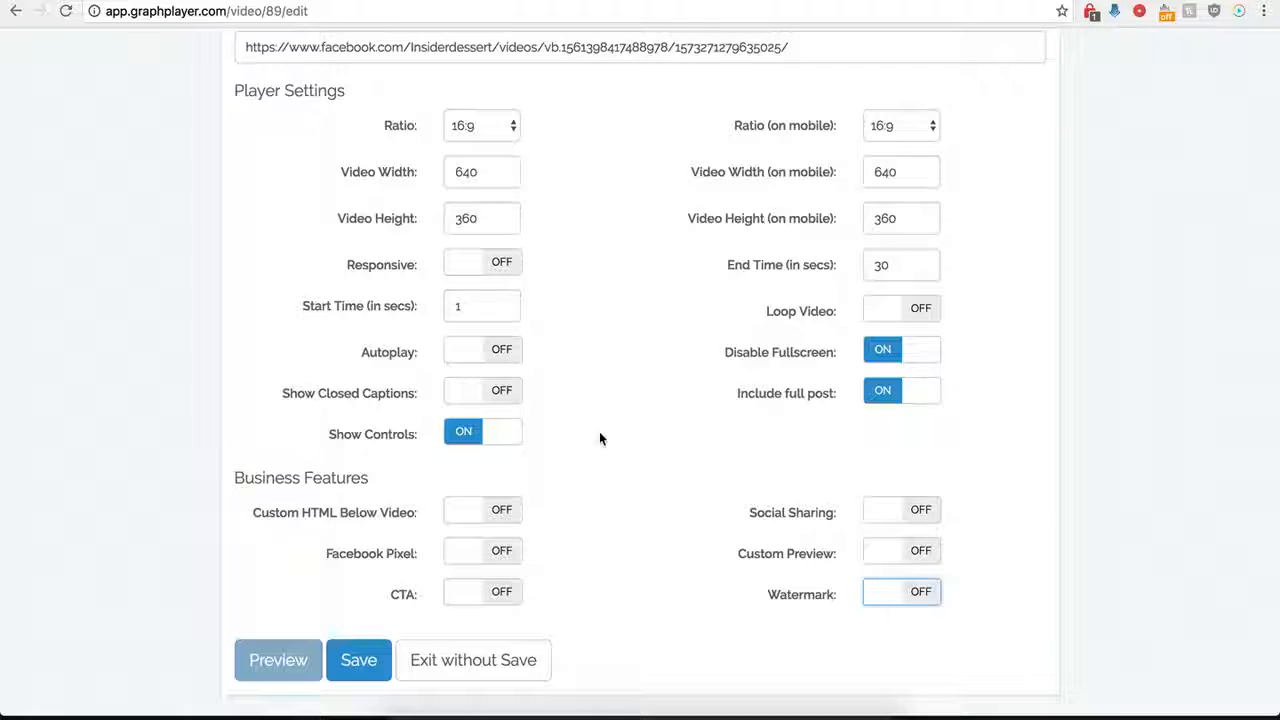